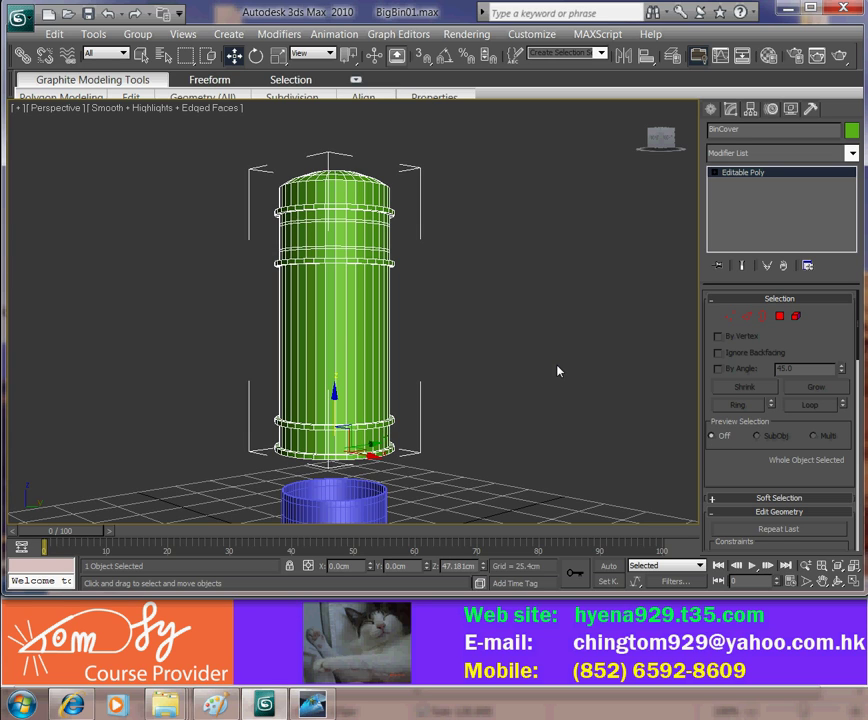
Hide the blue BinBase object and select the green BinCover.
click(369, 511)
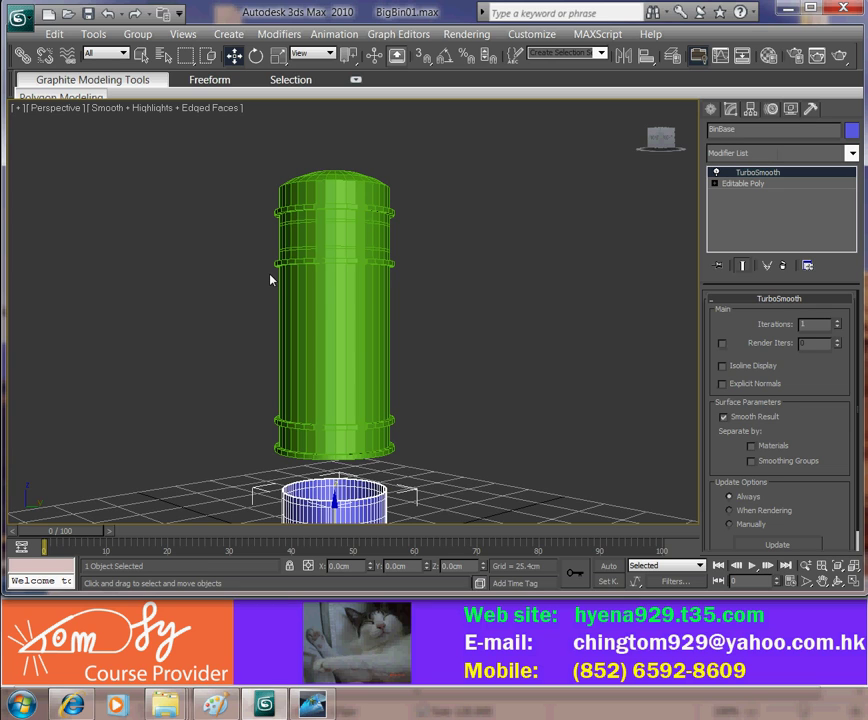
right_click(368, 514)
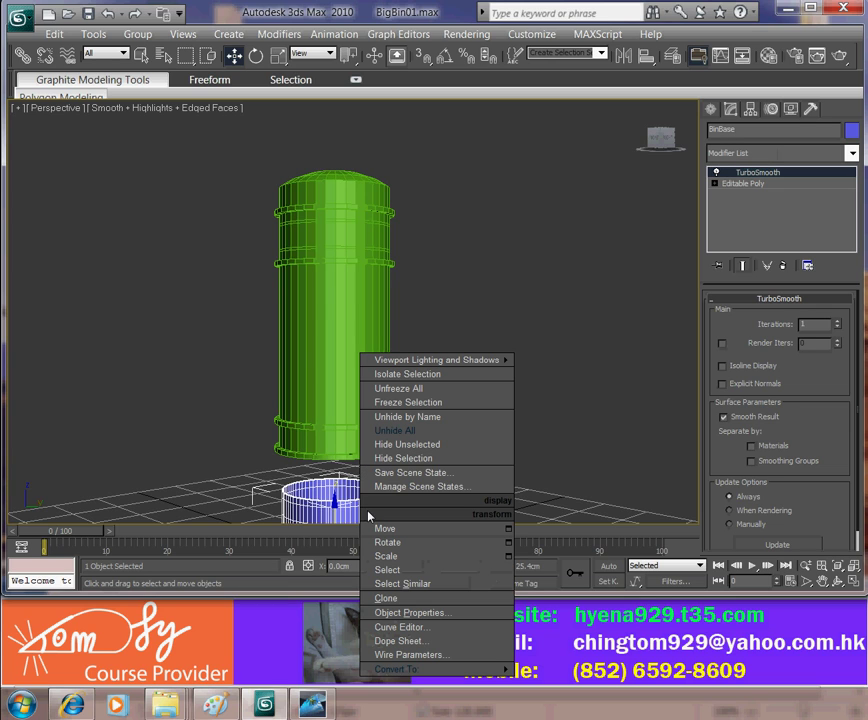
click(441, 460)
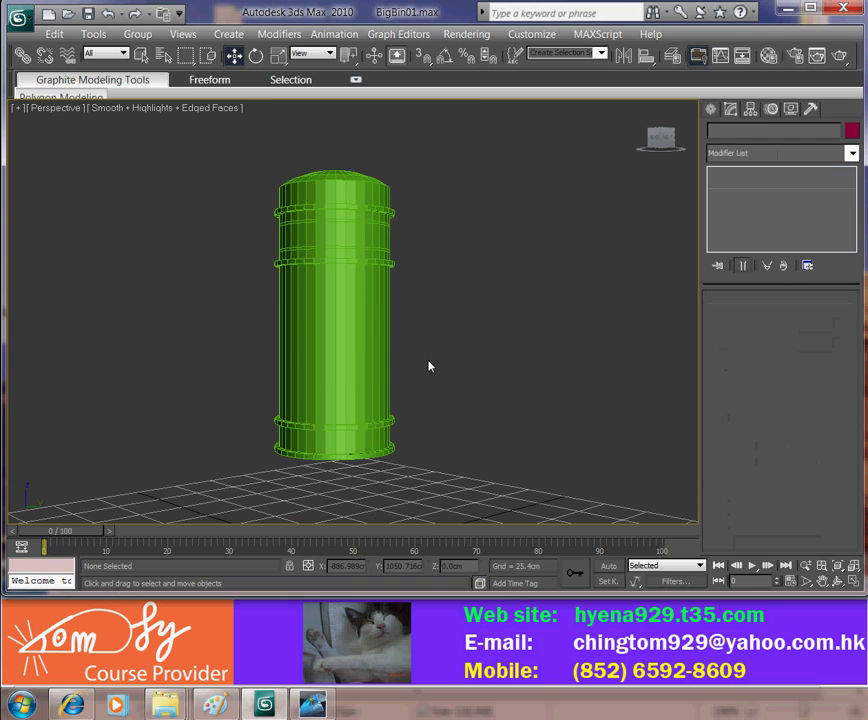
key(ctrl+a)
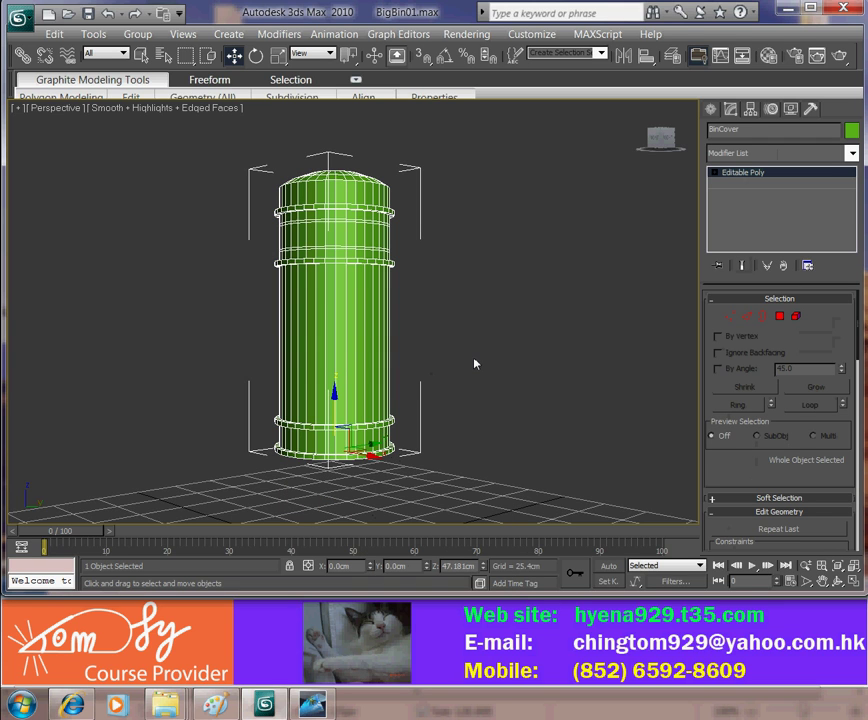
Select the polygons on the positive-Y half of the BinCover in the Left view and delete them.
click(779, 317)
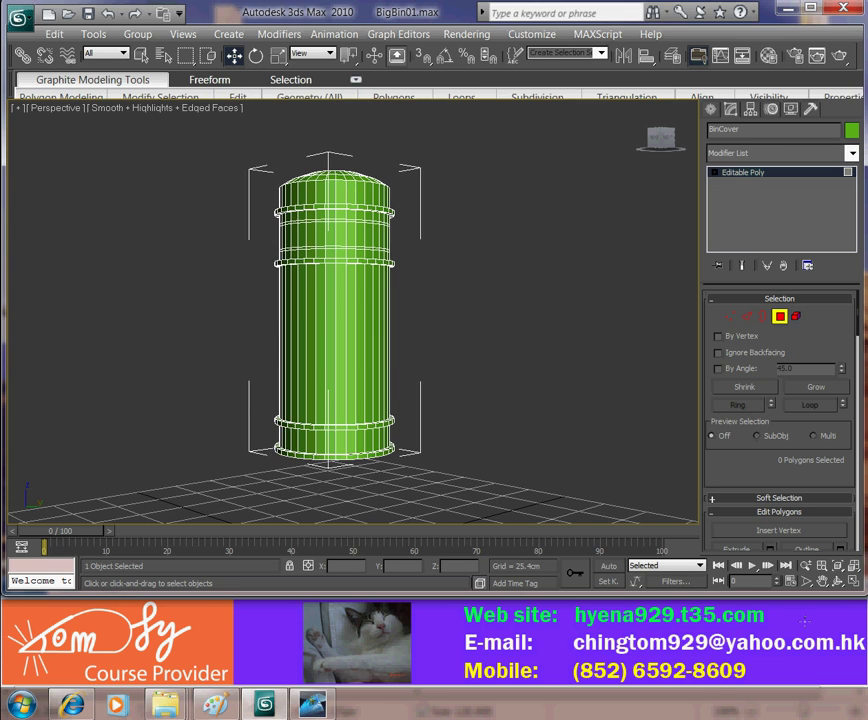
key(alt+w)
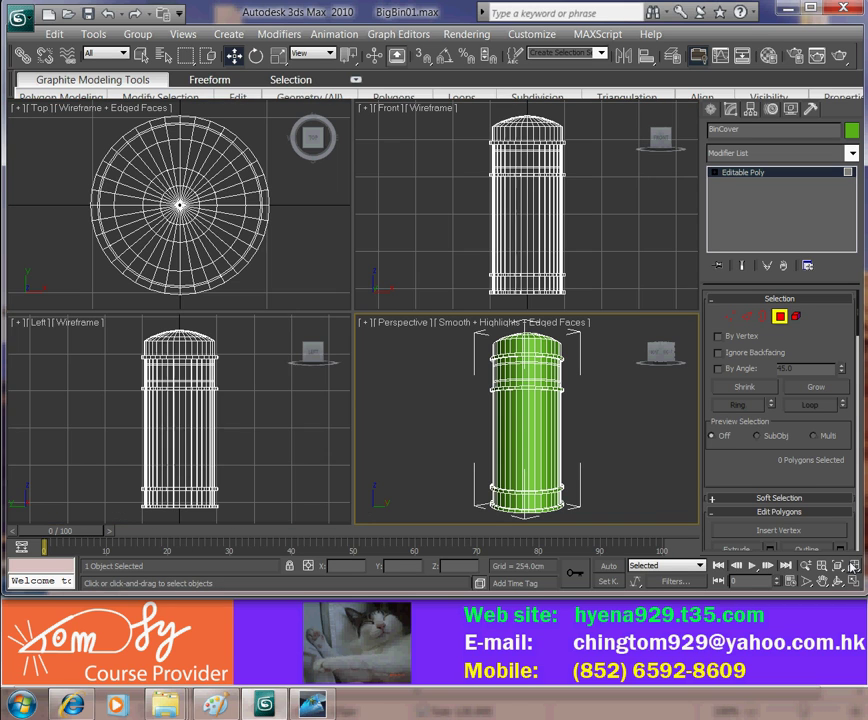
right_click(285, 466)
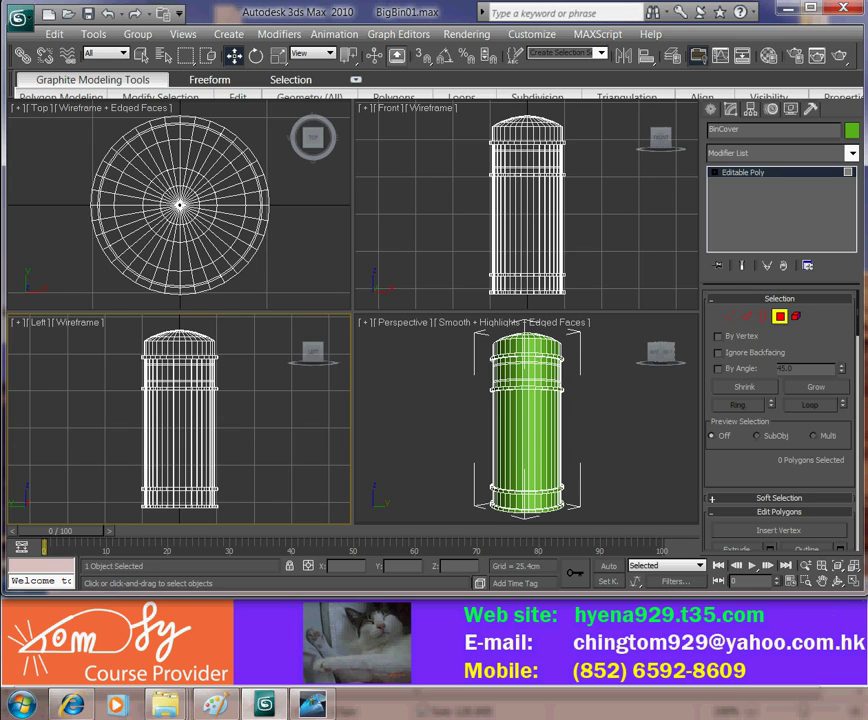
click(855, 585)
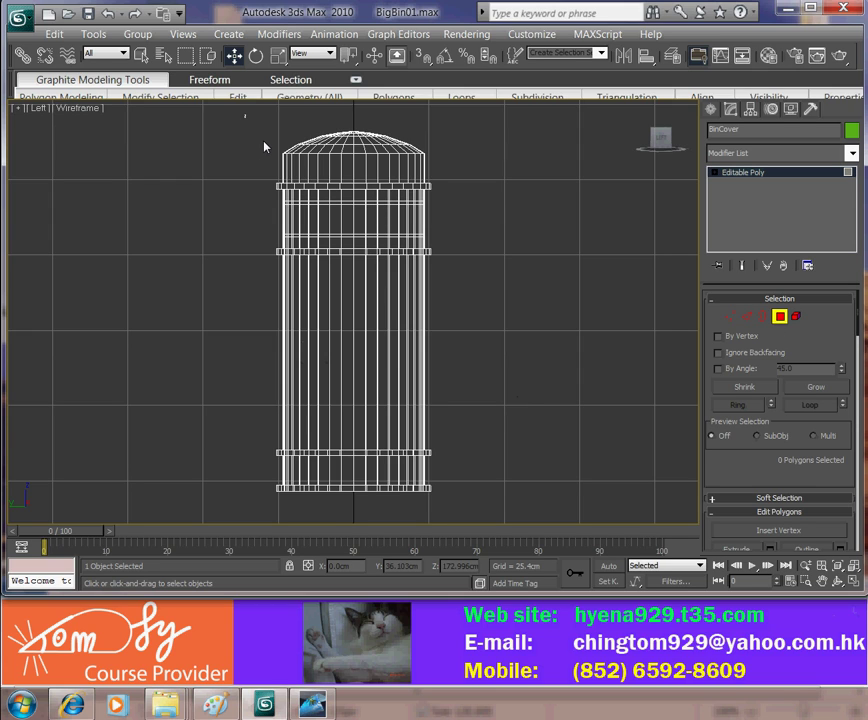
drag(245, 115, 353, 530)
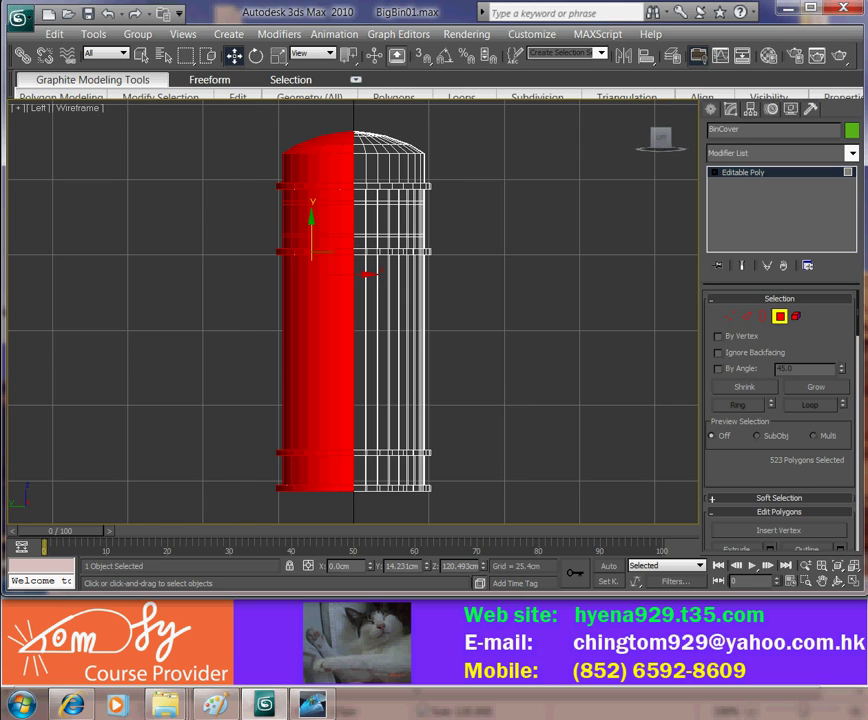
key(alt+w)
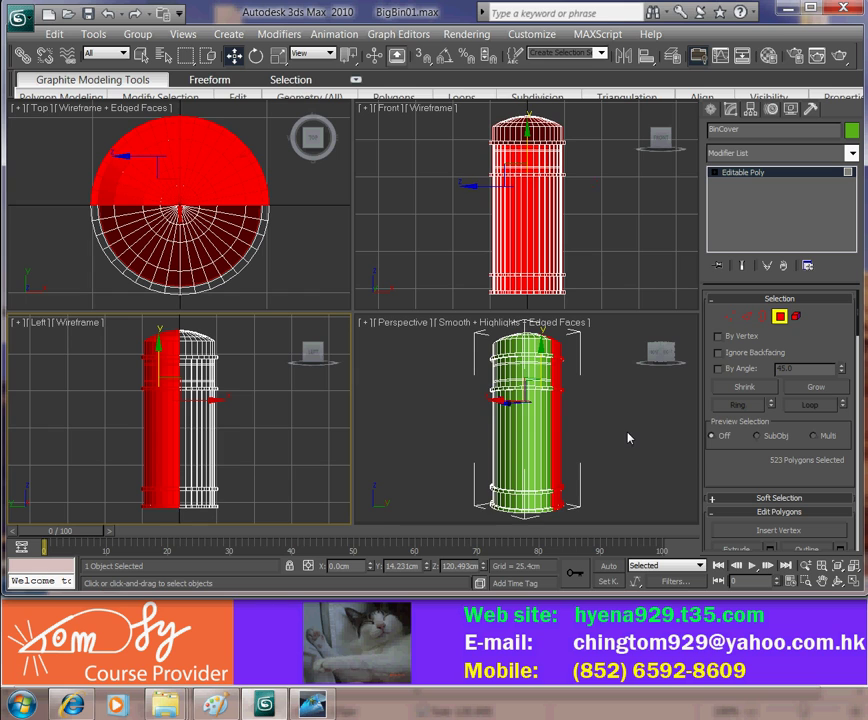
alt+middle_drag(626, 438, 668, 484)
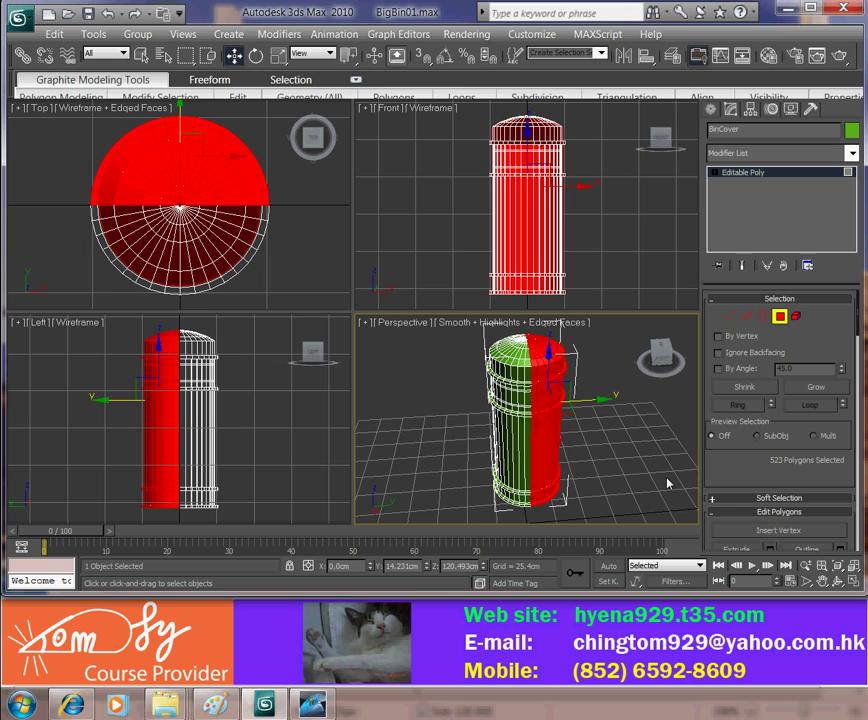
click(601, 422)
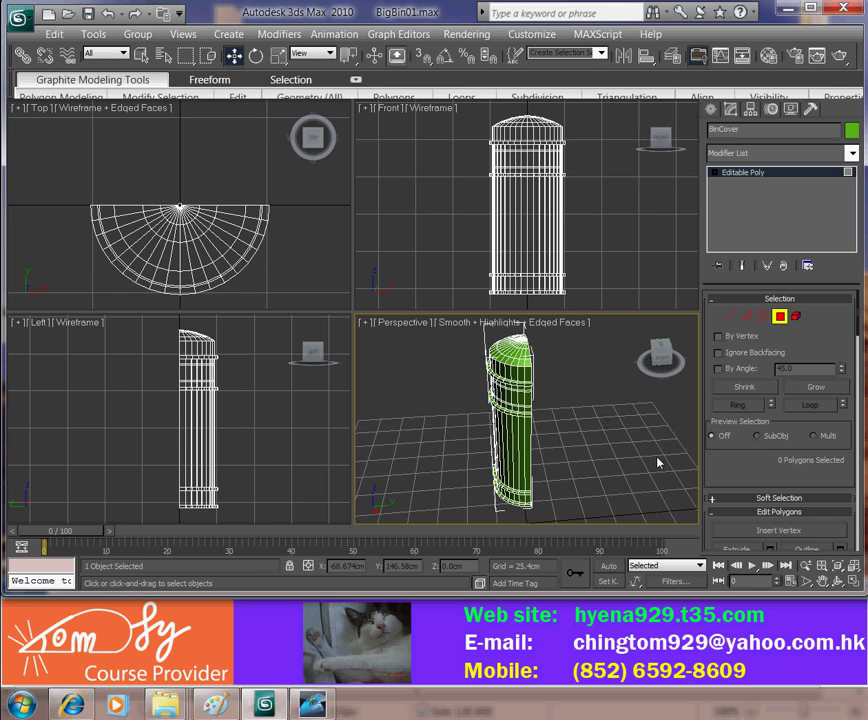
Delete the small round cap polygon at the top centre of the BinCover's dome.
click(852, 580)
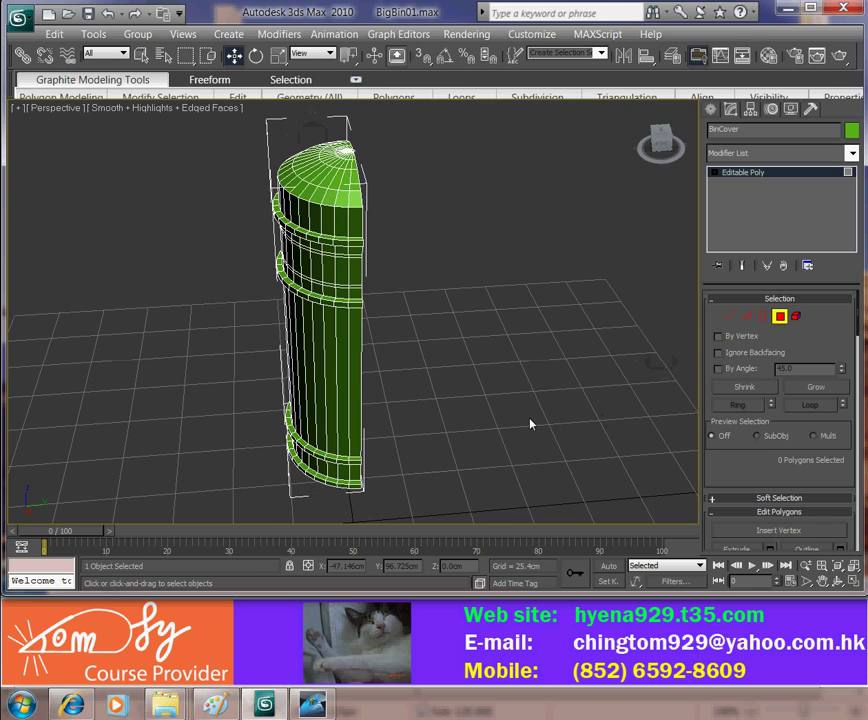
alt+middle_drag(529, 422, 331, 277)
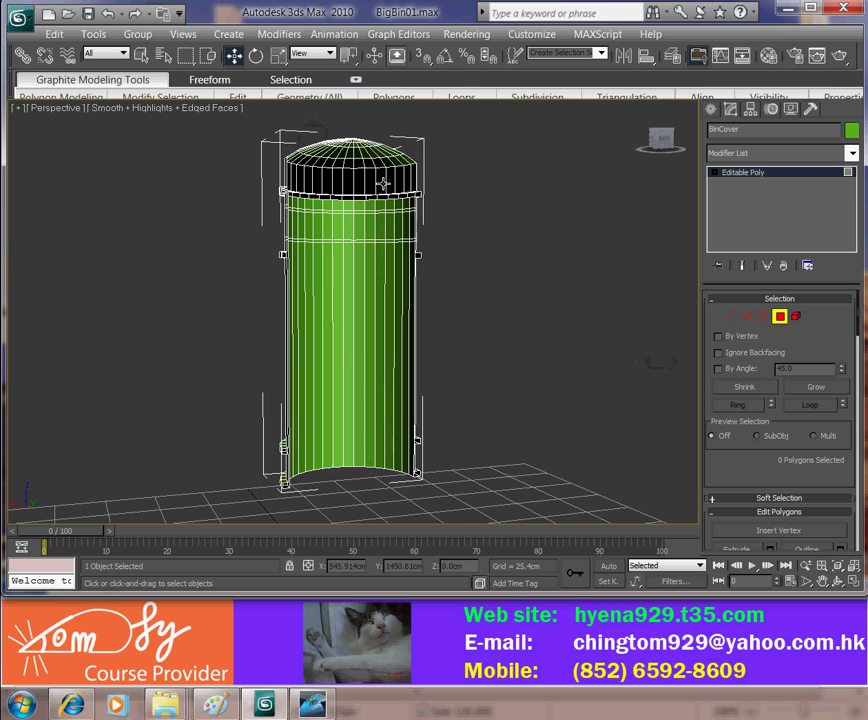
alt+middle_drag(346, 360, 366, 339)
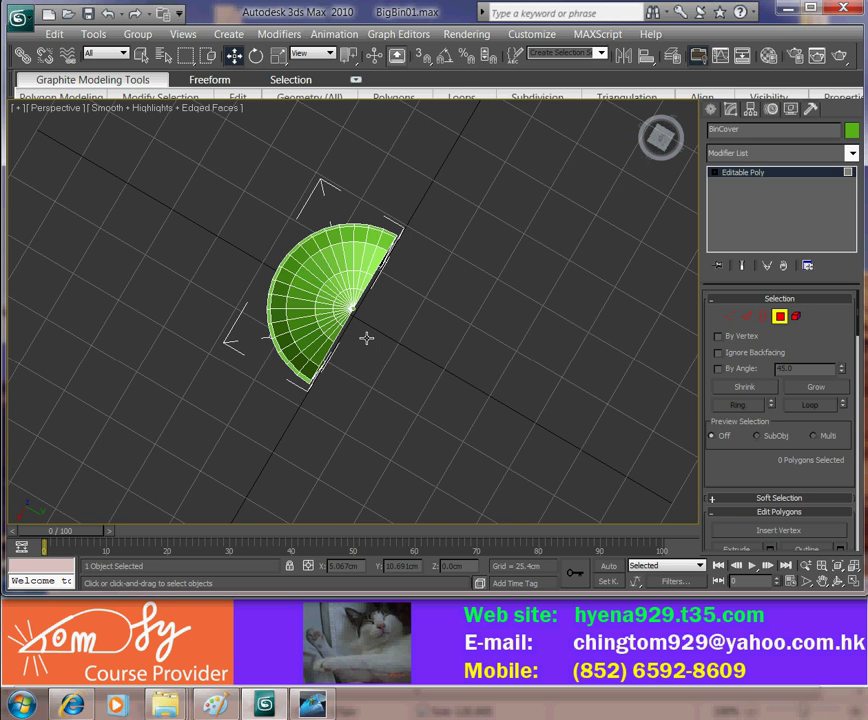
scroll(446, 342, up, 5)
scroll(446, 337, up, 1)
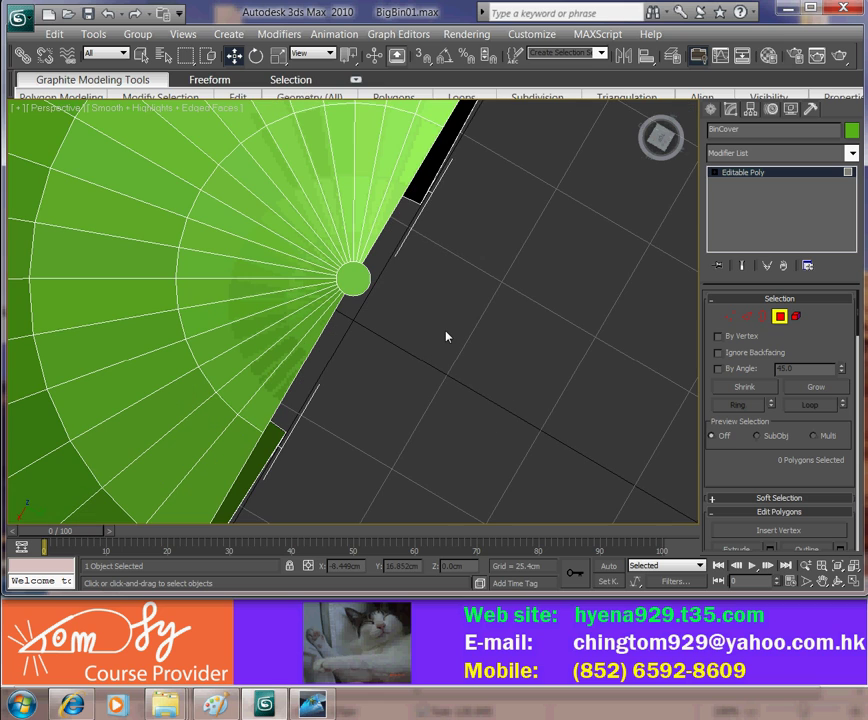
click(370, 304)
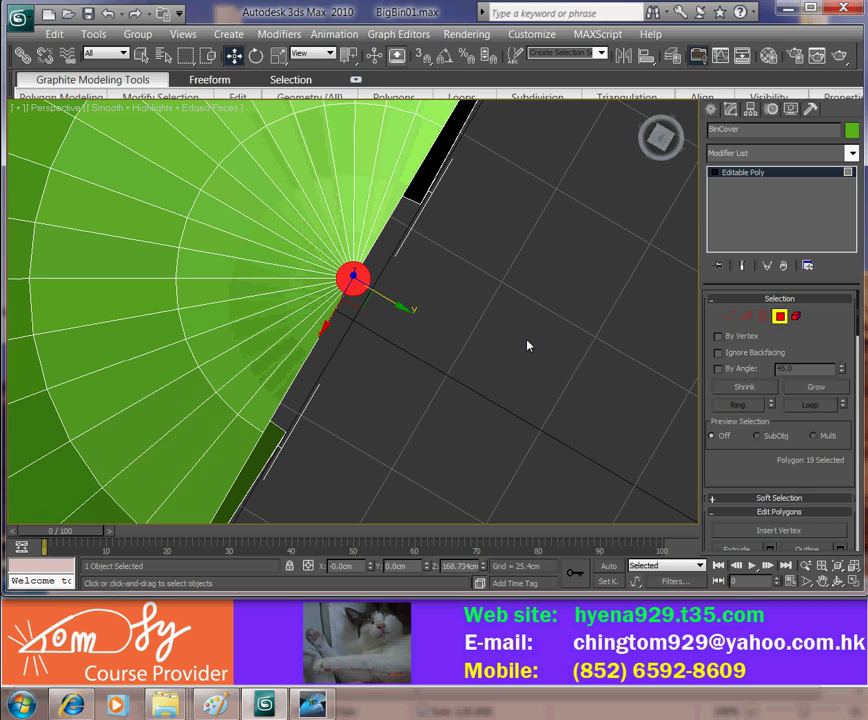
click(521, 346)
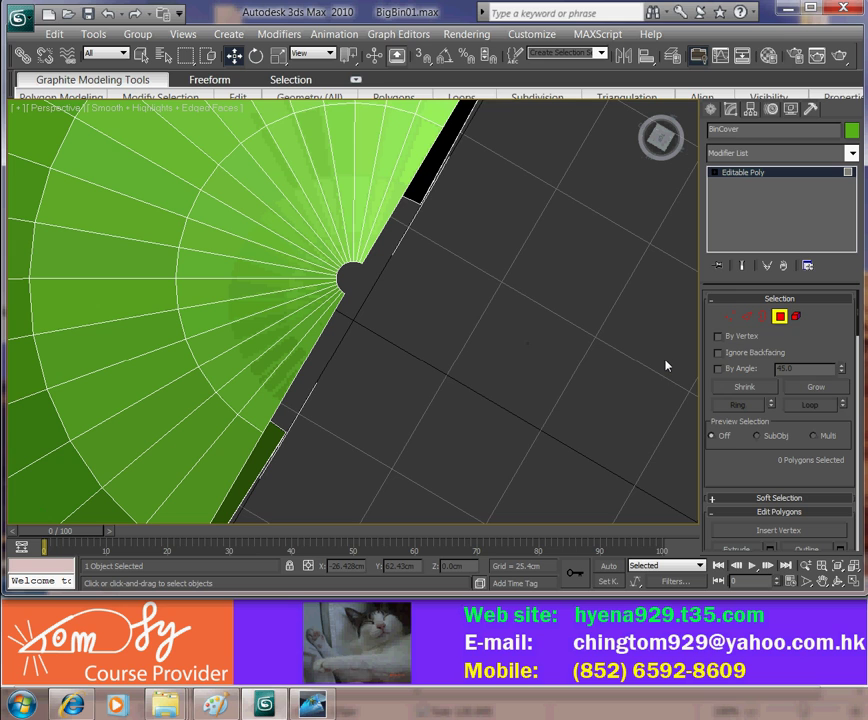
Select the vertices around the small semicircular hole at the dome's centre with Ignore Backfacing enabled.
click(731, 316)
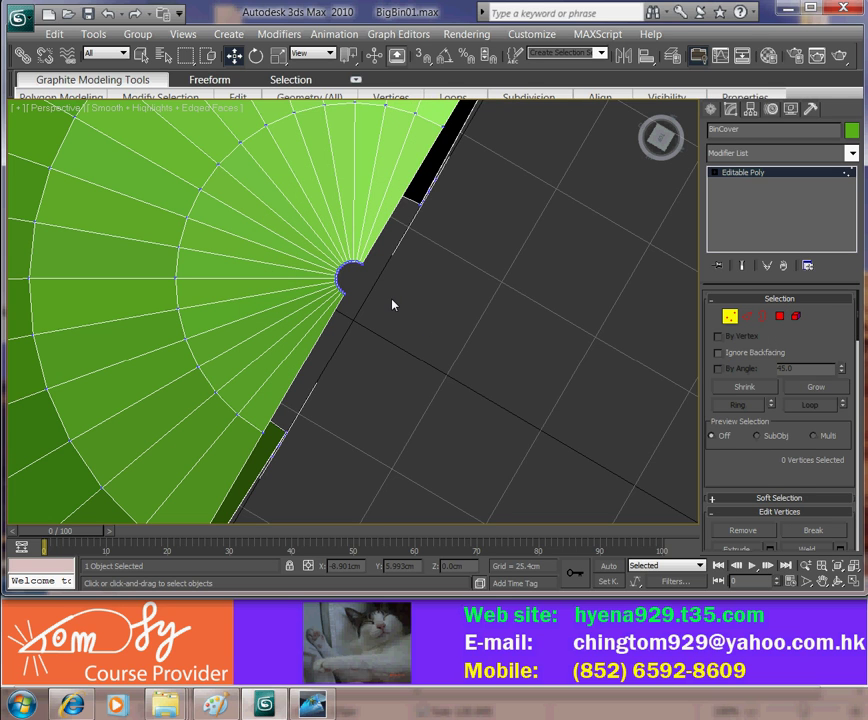
alt+middle_drag(422, 327, 451, 334)
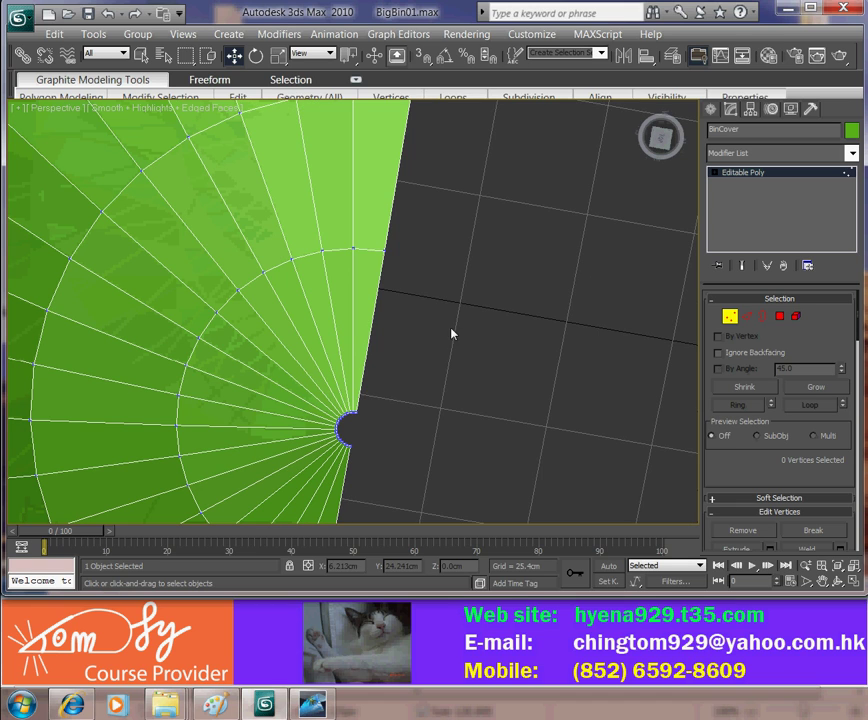
click(718, 353)
drag(386, 393, 327, 468)
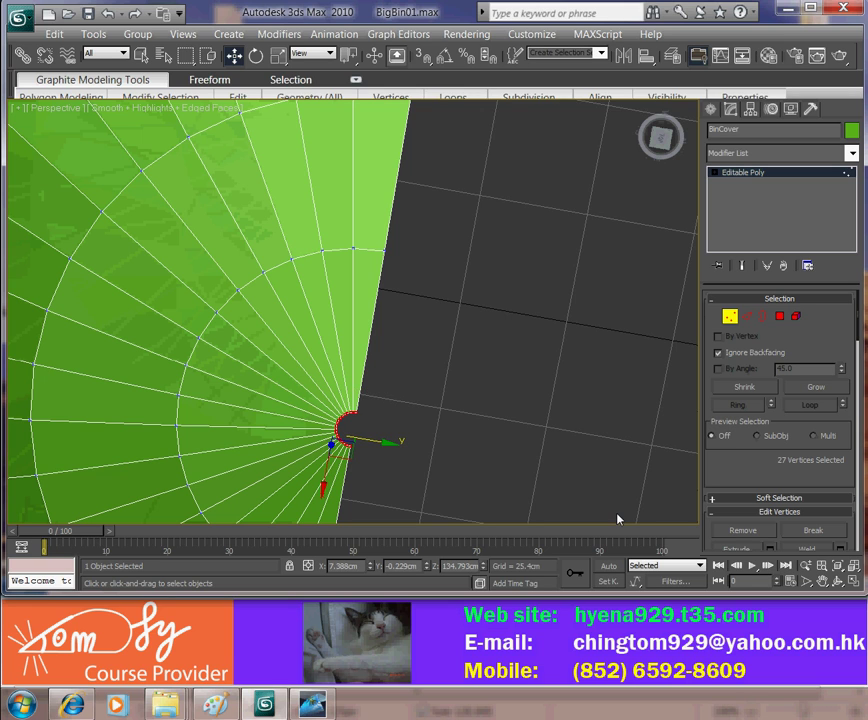
Weld the selected vertices around the dome's centre hole with a weld threshold of 0.686 cm.
drag(701, 318, 638, 320)
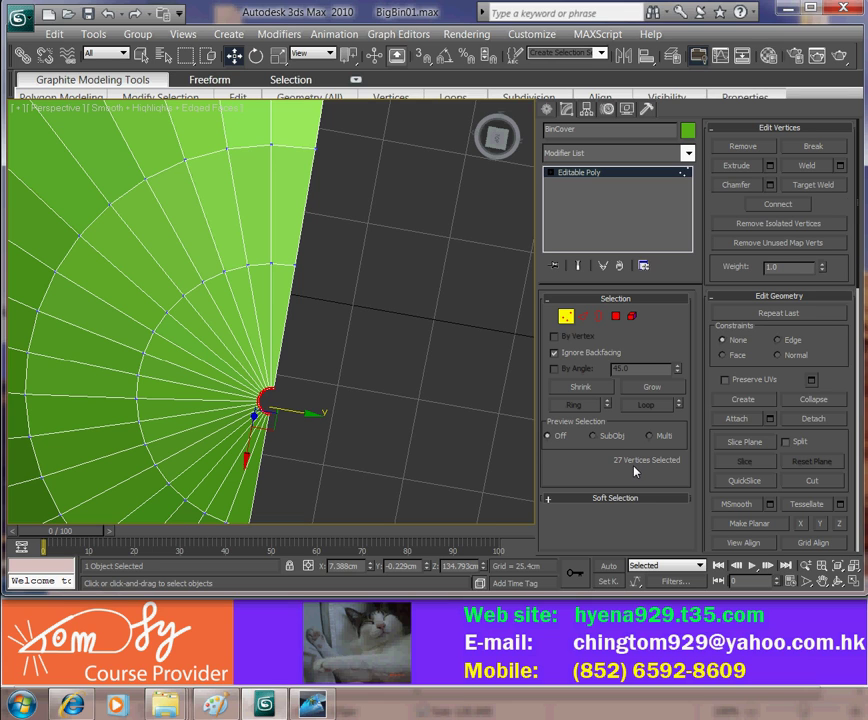
click(841, 166)
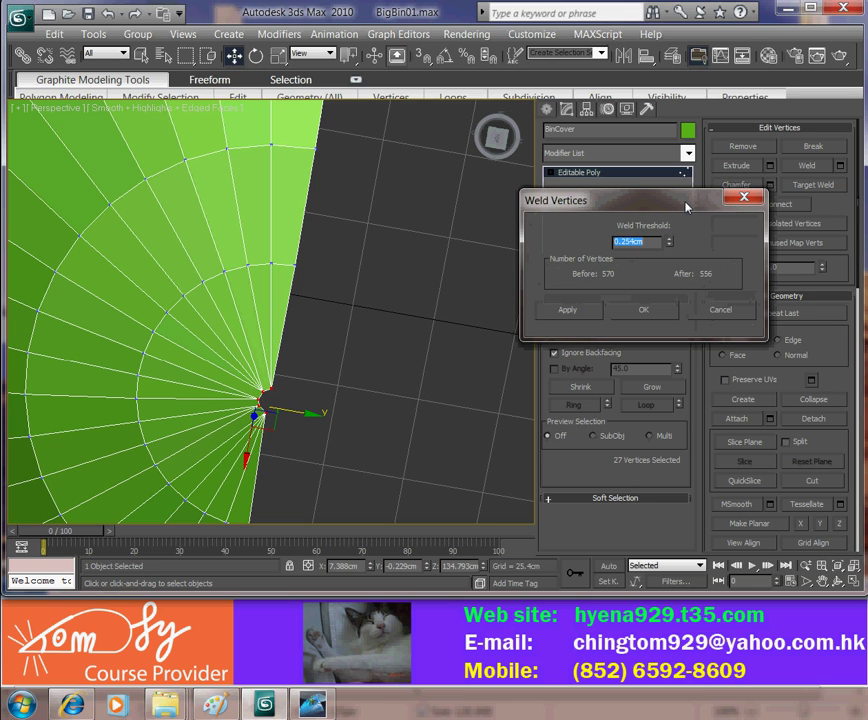
drag(686, 205, 644, 208)
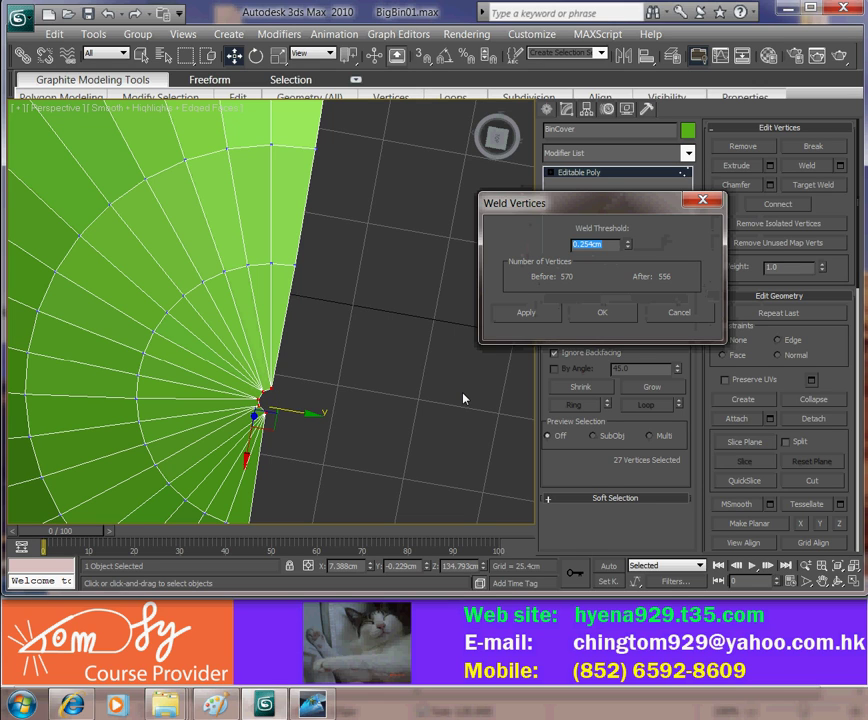
click(631, 246)
click(629, 244)
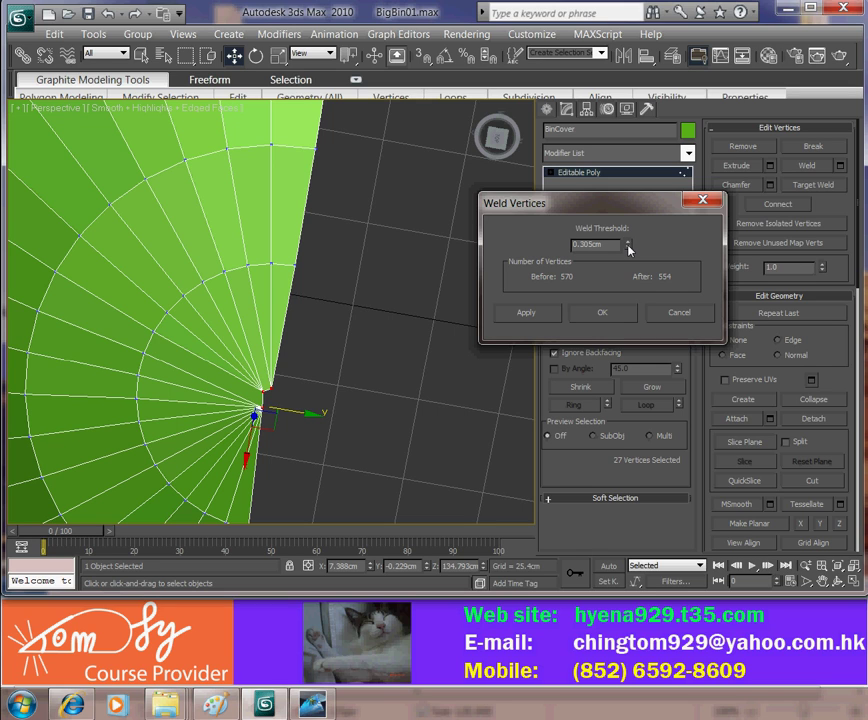
click(628, 248)
click(628, 248)
click(628, 248)
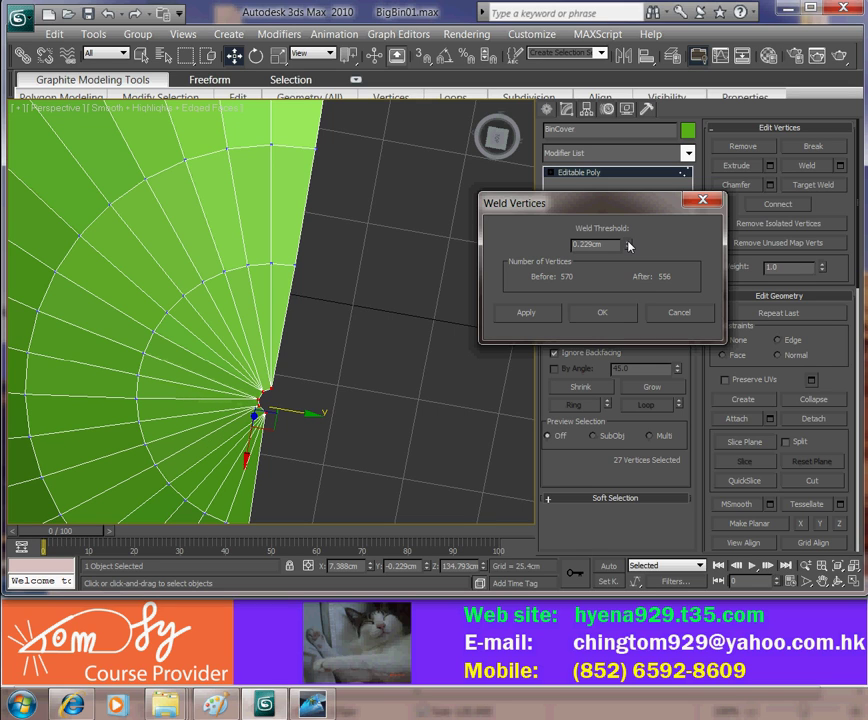
click(629, 242)
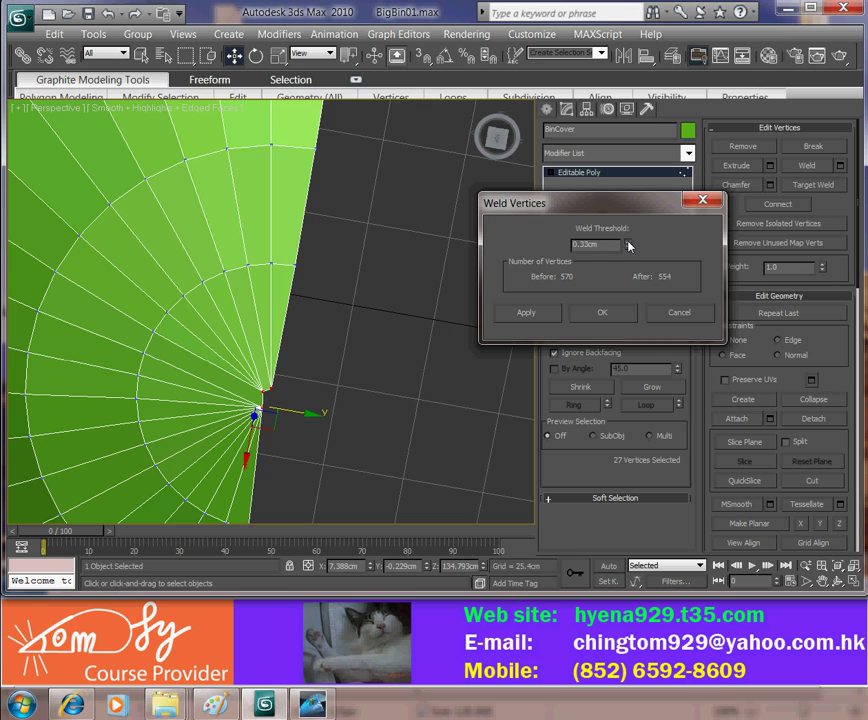
click(628, 242)
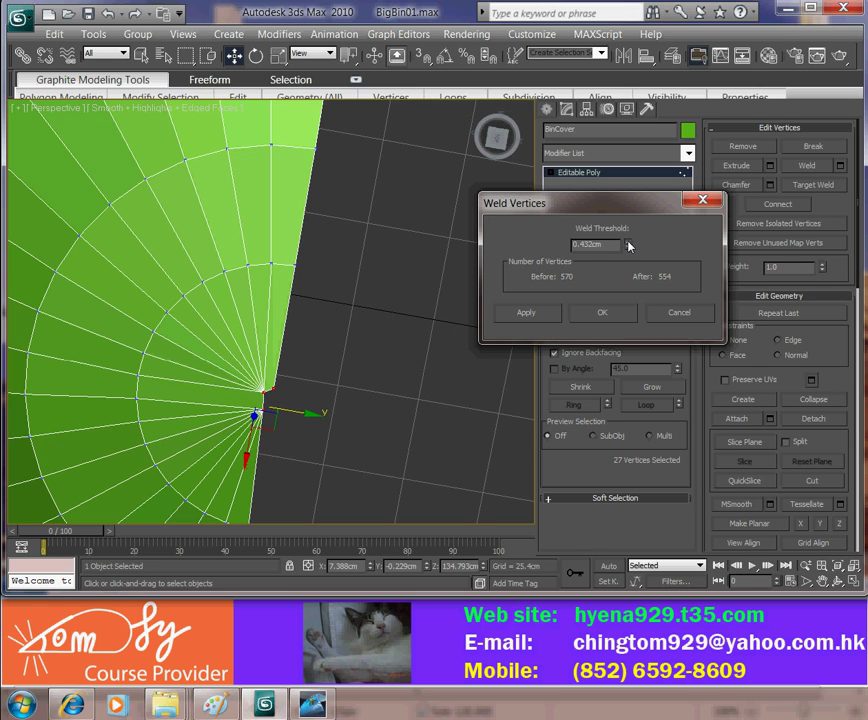
click(628, 242)
click(628, 242)
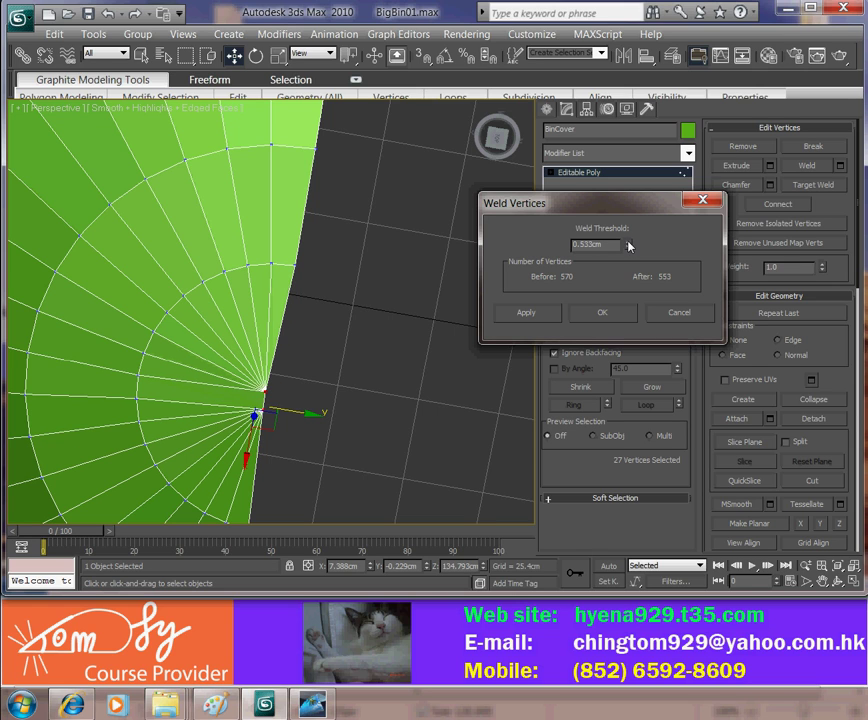
click(628, 242)
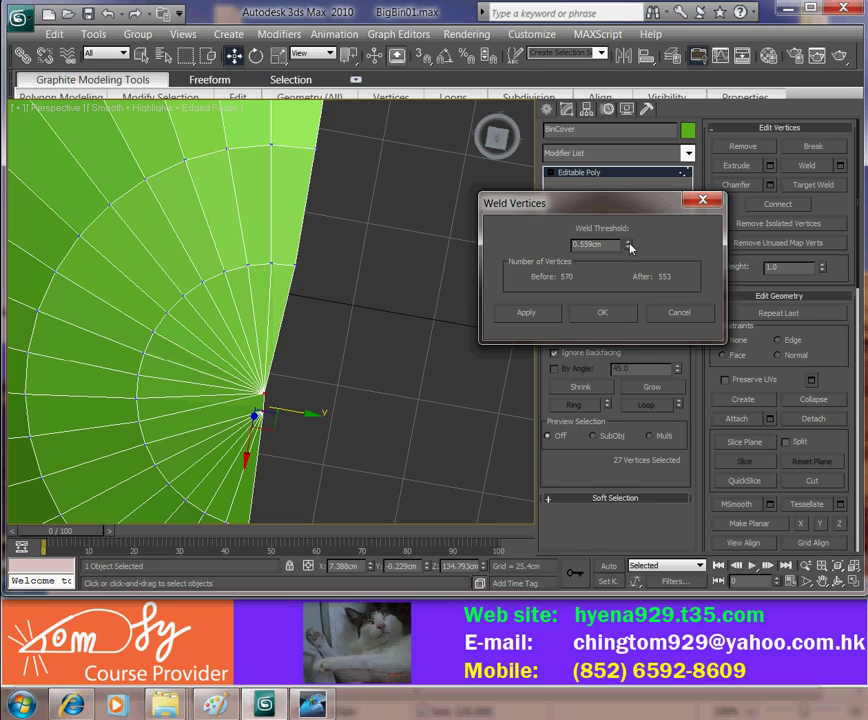
click(629, 242)
click(629, 243)
click(629, 246)
click(629, 244)
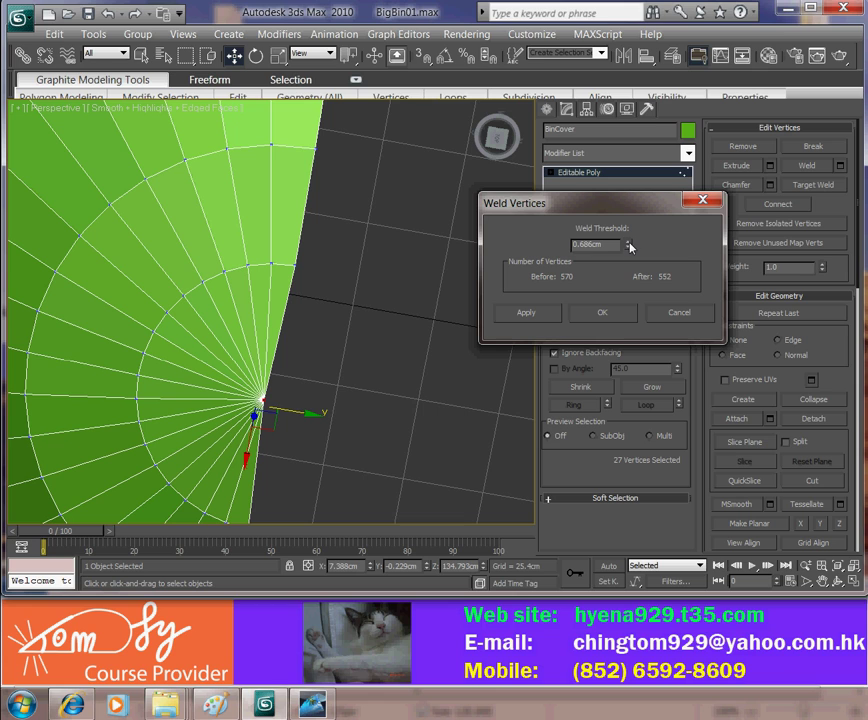
click(630, 247)
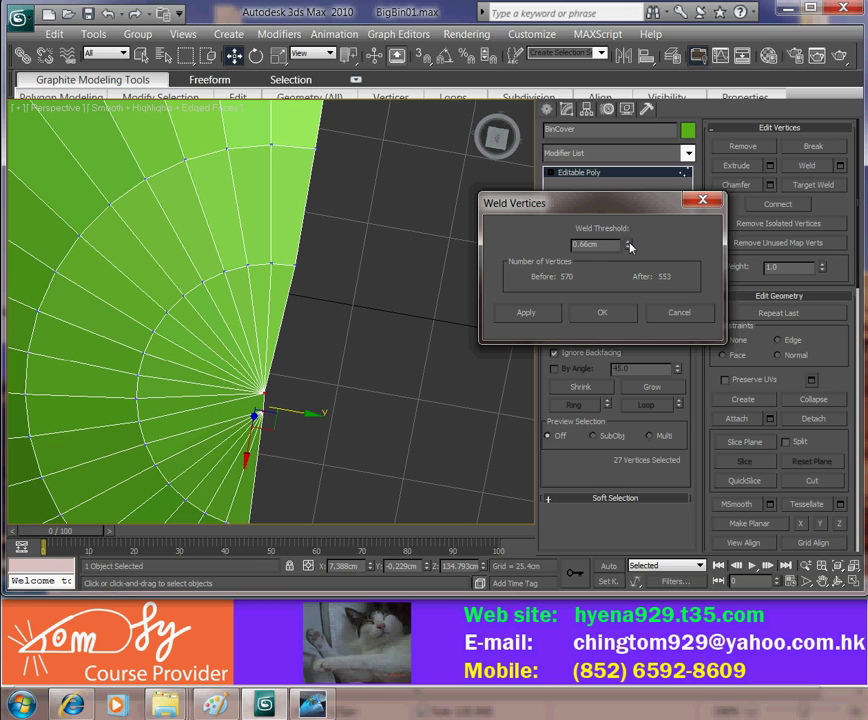
click(629, 243)
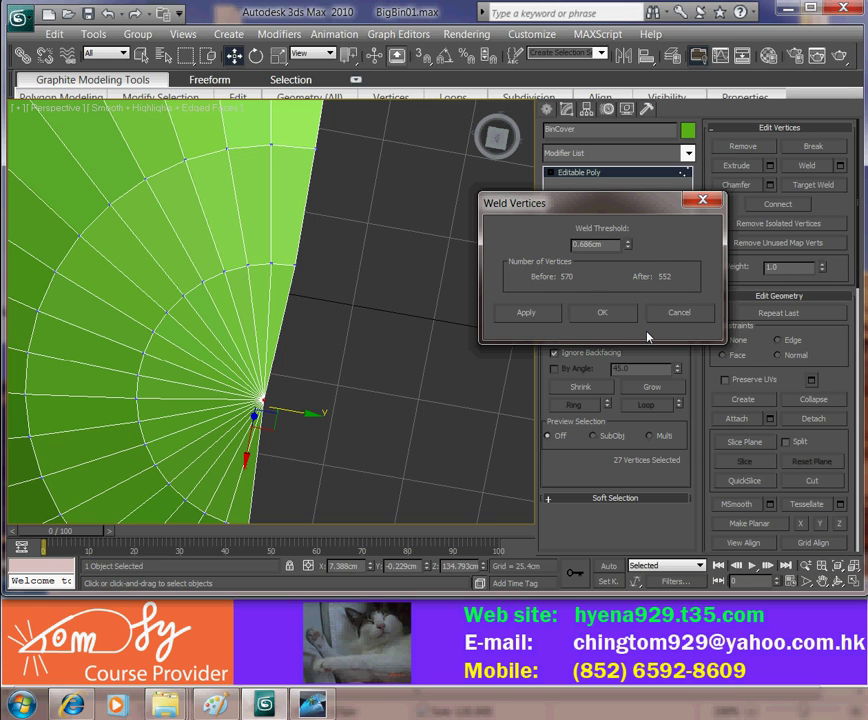
click(602, 313)
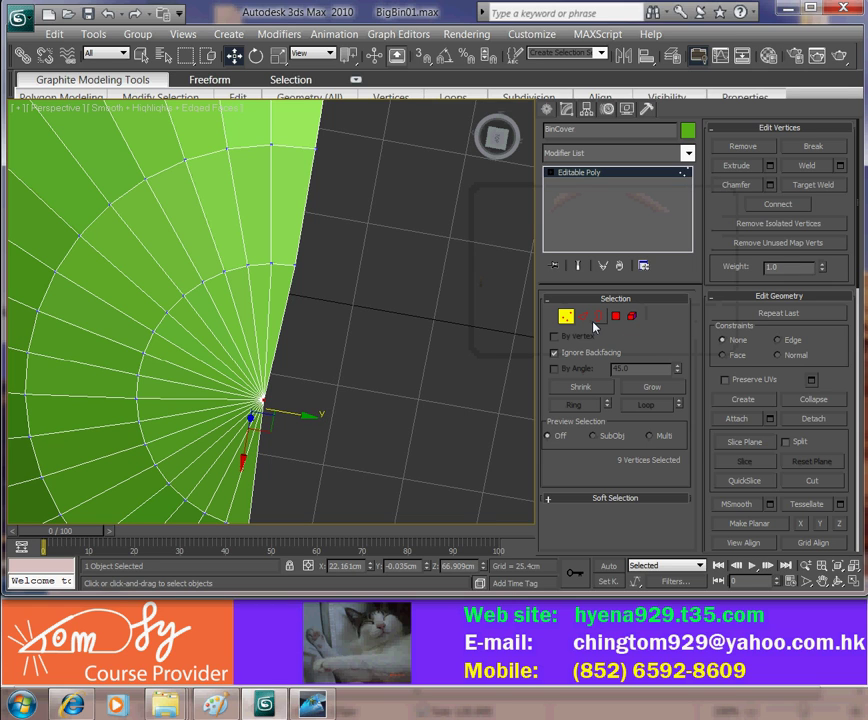
Set the selected dome-centre vertices' absolute world Y position to 0.0 cm, leave vertex editing and deselect the BinCover.
right_click(242, 64)
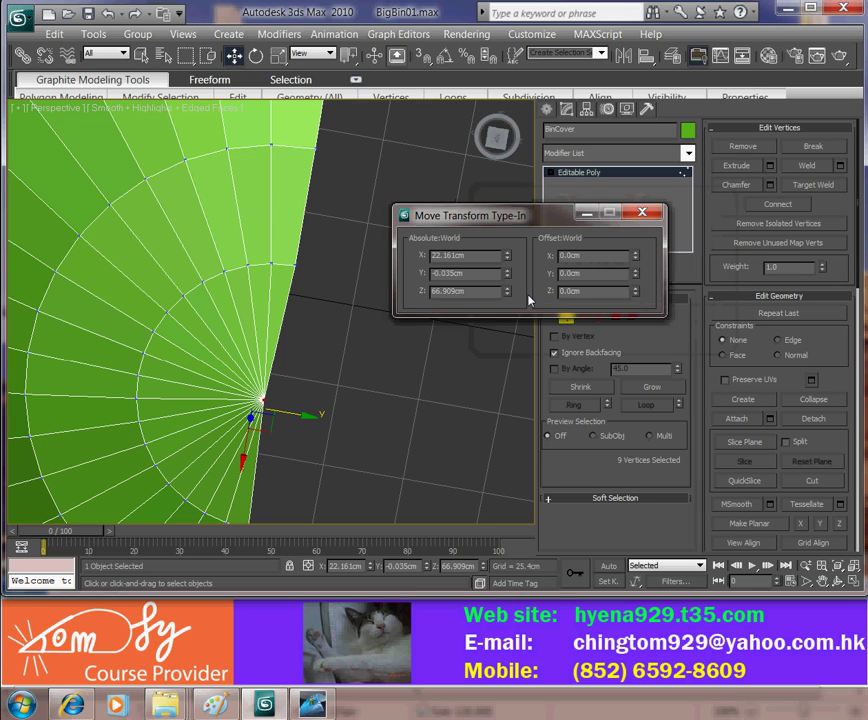
right_click(508, 276)
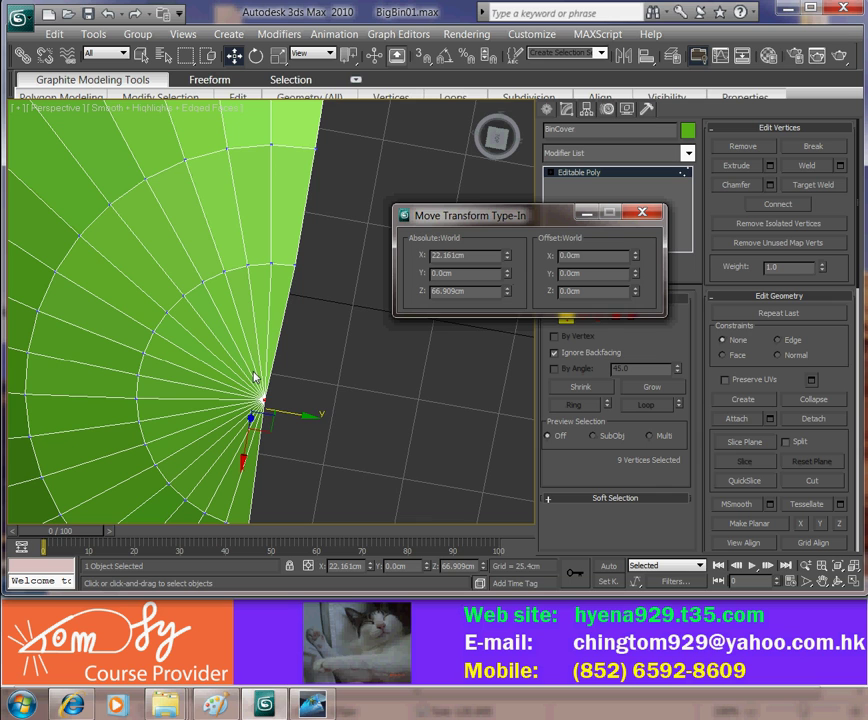
alt+middle_drag(422, 442, 370, 515)
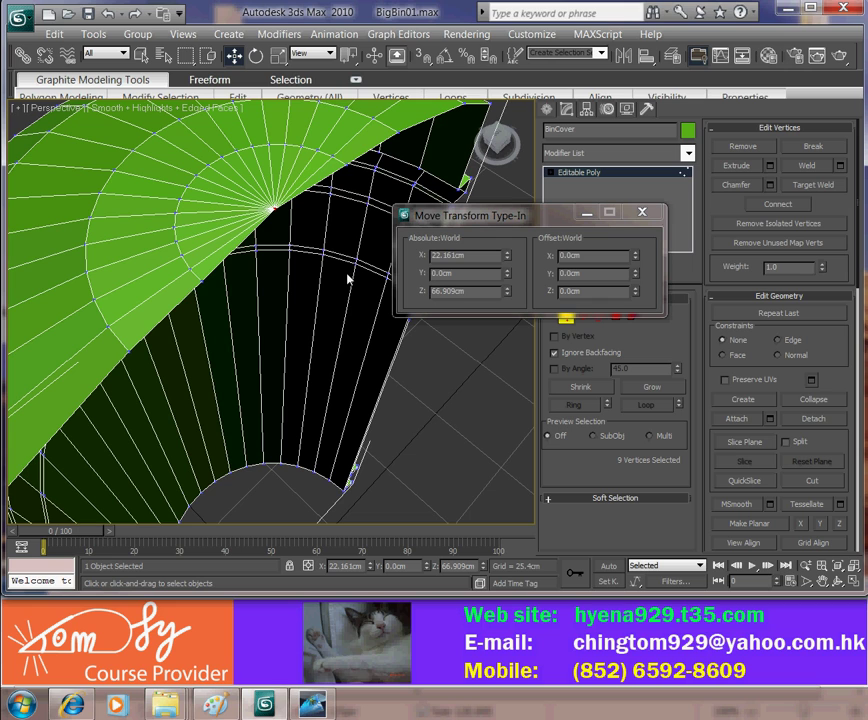
key(F12)
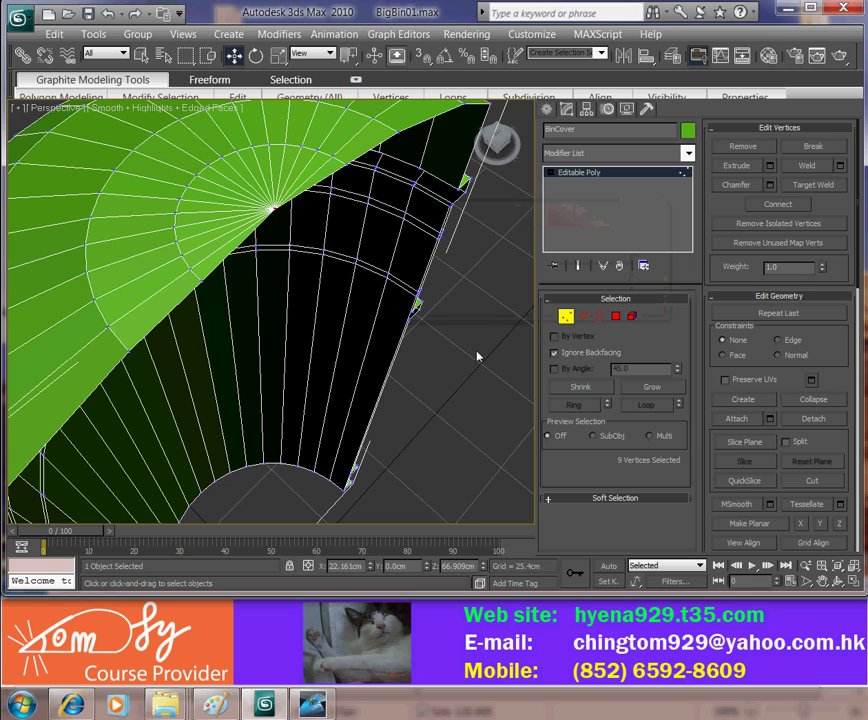
click(565, 318)
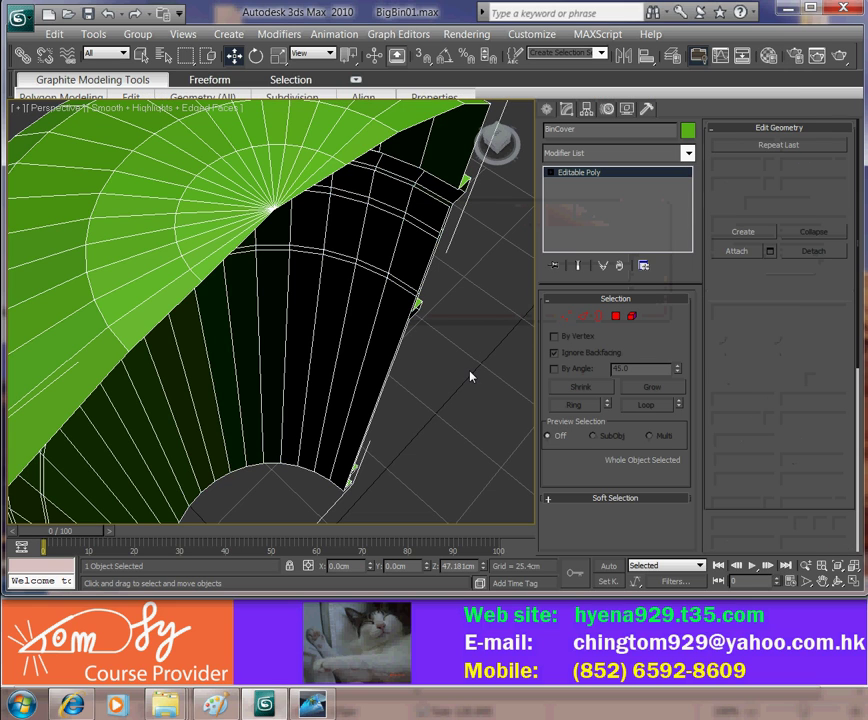
click(469, 374)
Reselect the BinCover and delete eight adjacent outer-wall polygons between the two upper raised rings.
scroll(455, 447, down, 4)
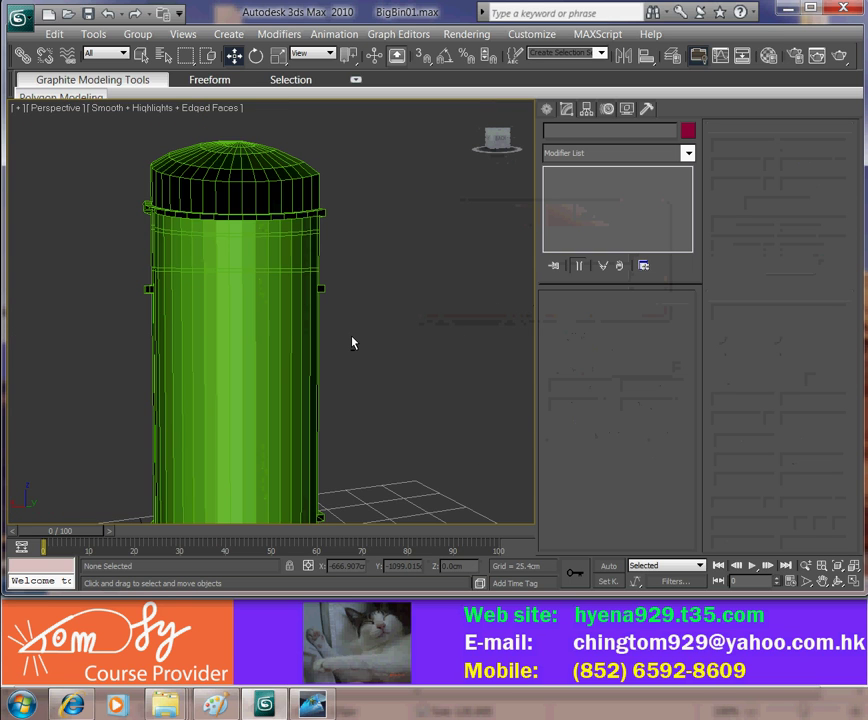
alt+middle_drag(352, 343, 408, 333)
click(408, 333)
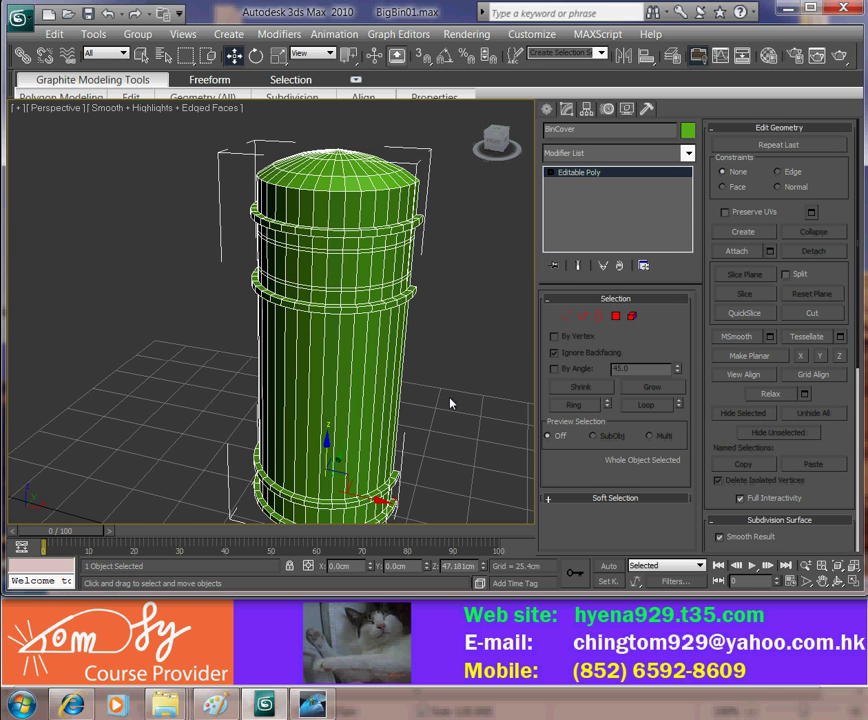
alt+middle_drag(436, 415, 355, 370)
scroll(355, 370, up, 3)
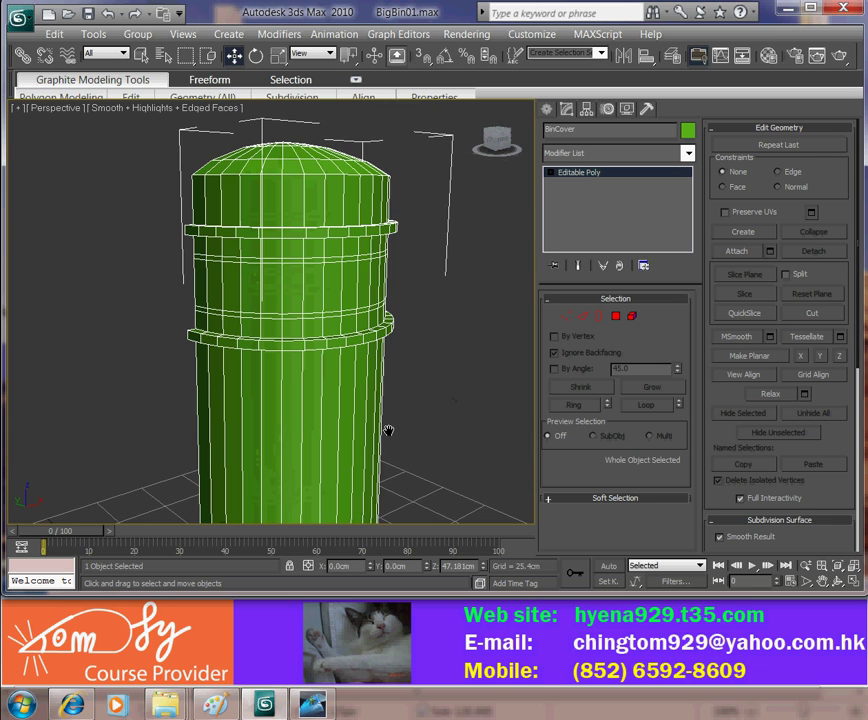
alt+middle_drag(389, 431, 201, 334)
key(4)
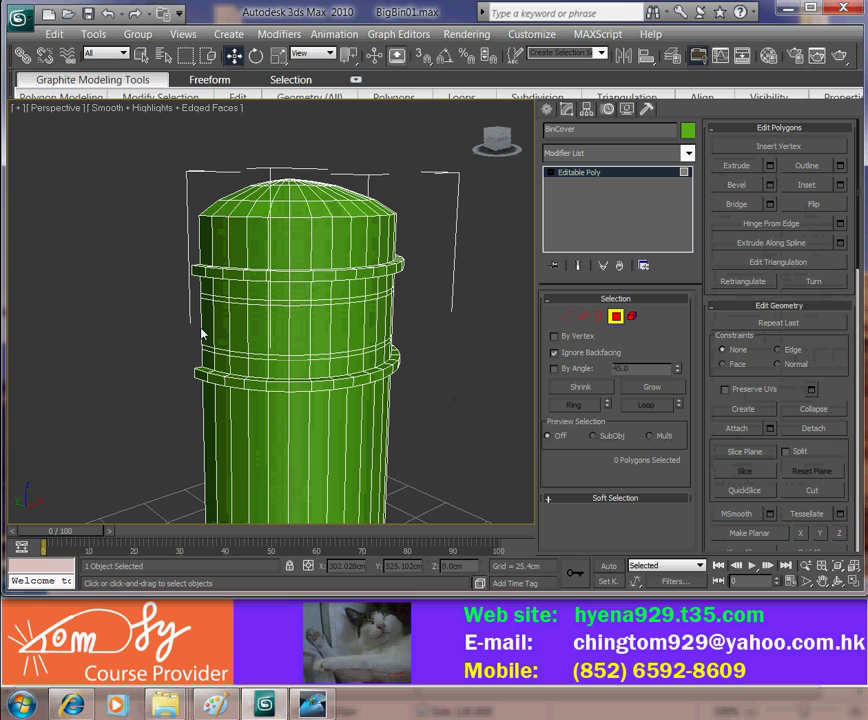
click(302, 343)
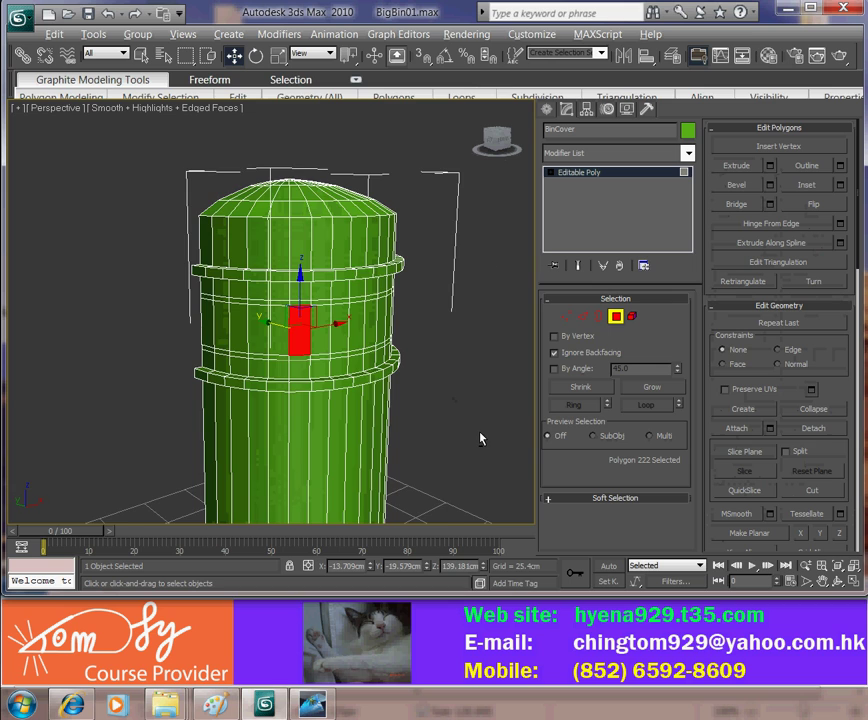
alt+middle_drag(480, 437, 370, 434)
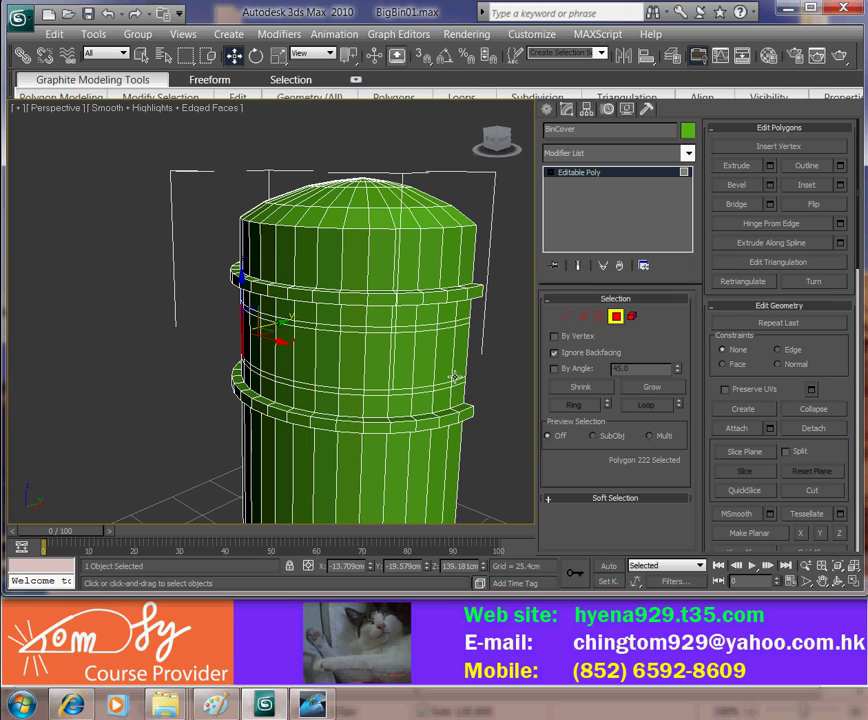
ctrl+click(353, 368)
ctrl+click(326, 374)
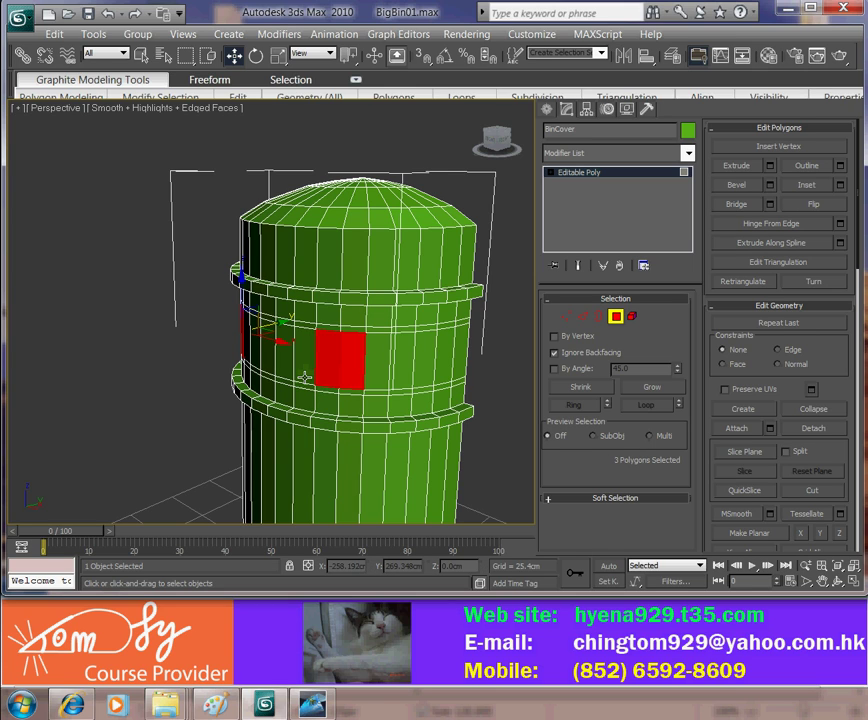
ctrl+click(304, 370)
ctrl+click(270, 370)
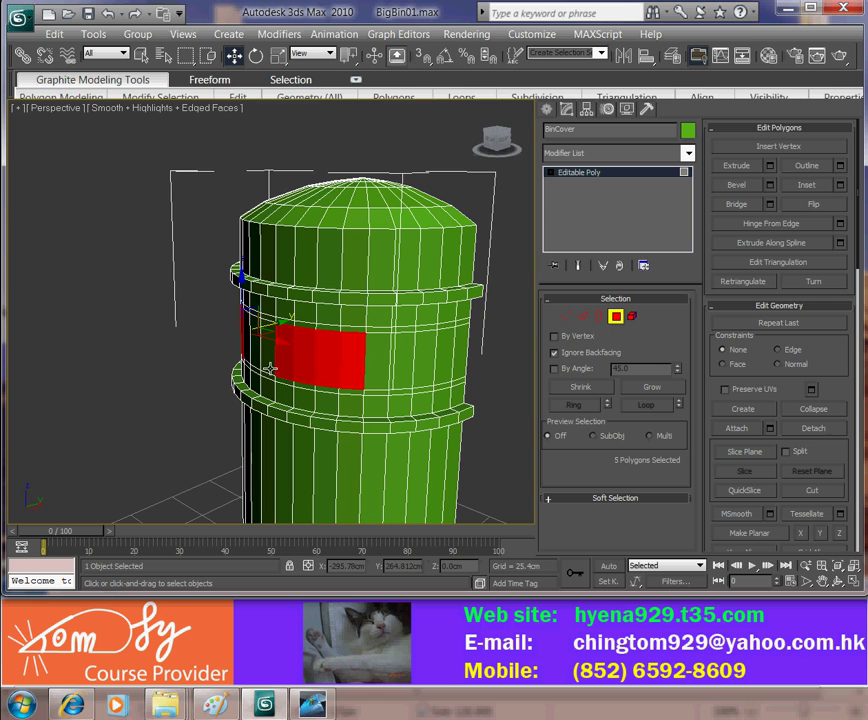
ctrl+click(270, 370)
alt+middle_drag(270, 370, 332, 384)
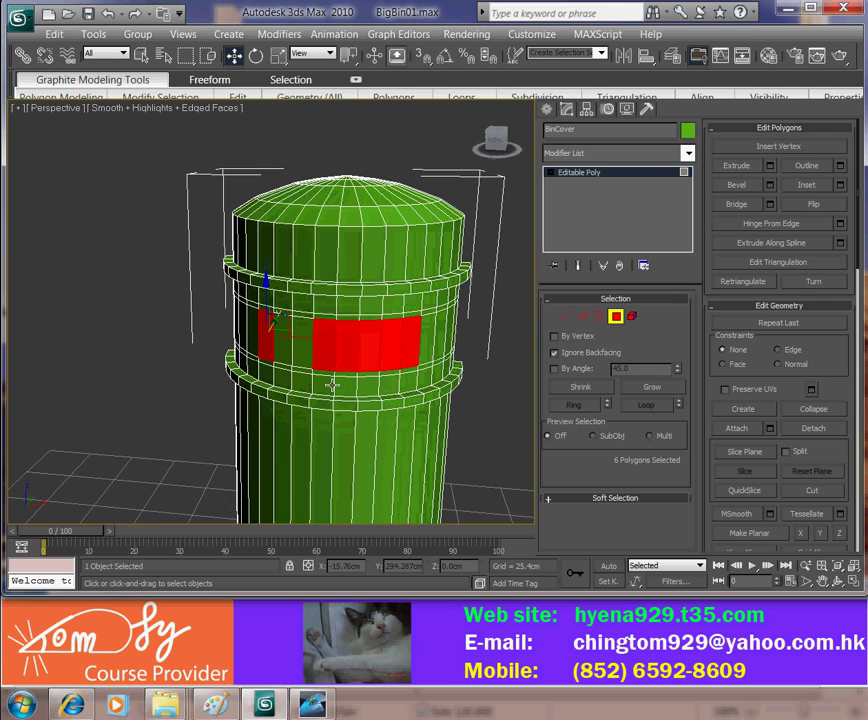
ctrl+click(293, 357)
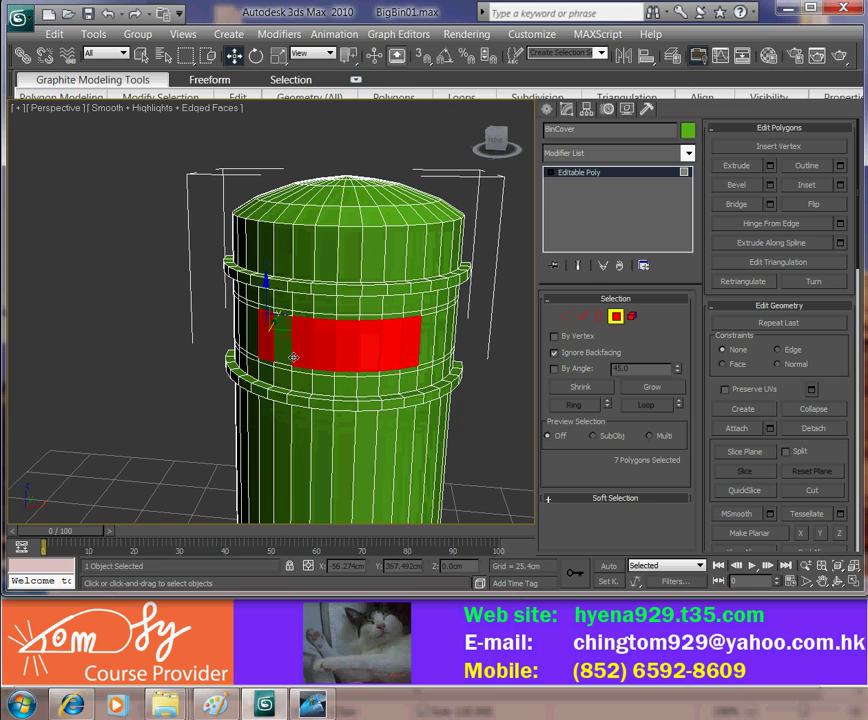
ctrl+click(286, 350)
key(Delete)
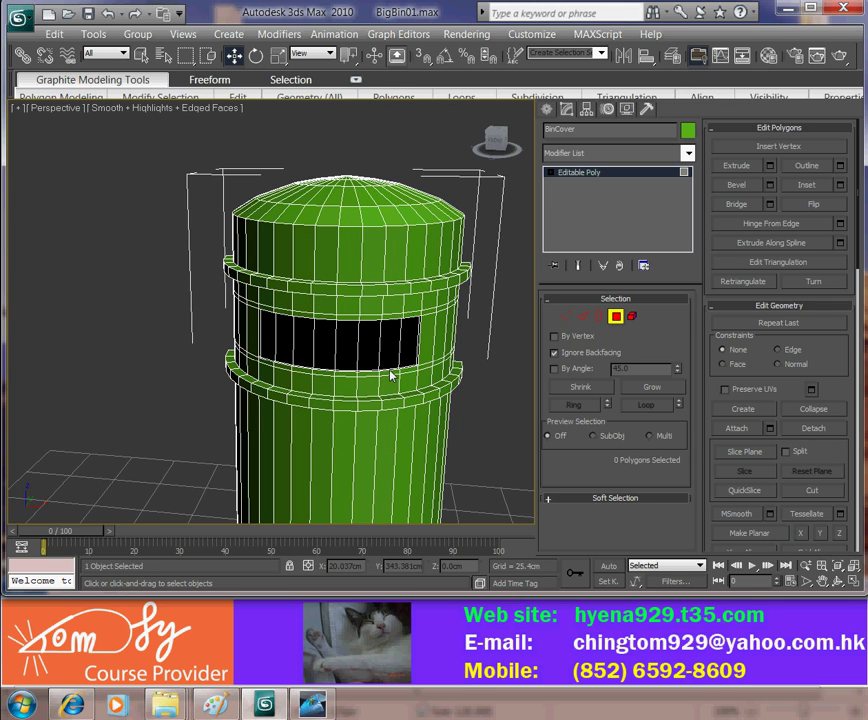
Delete the eight matching inner-wall polygons behind the outer opening so that it cuts right through the BinCover's wall.
alt+middle_drag(488, 415, 346, 408)
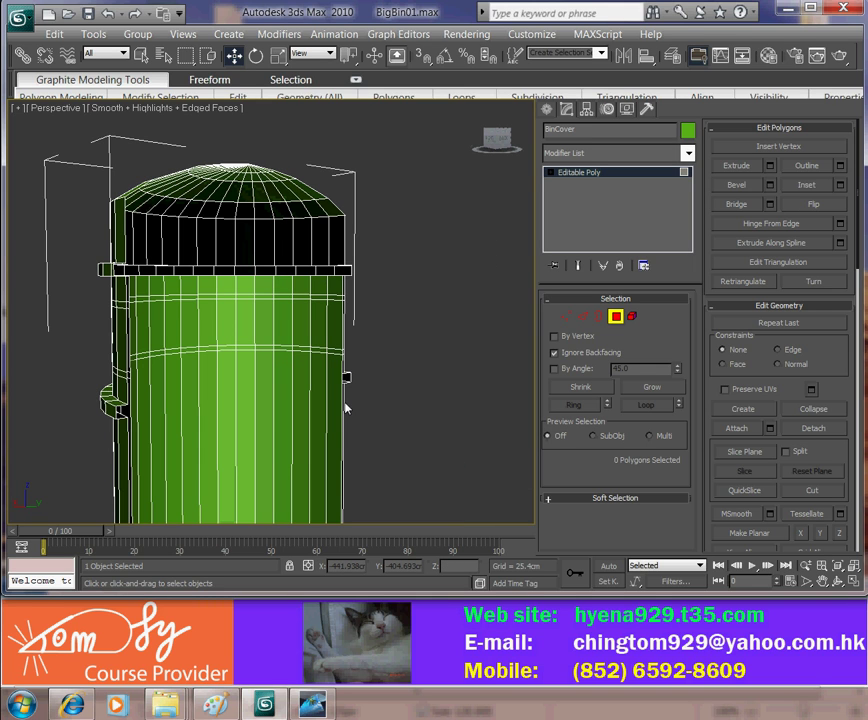
click(248, 331)
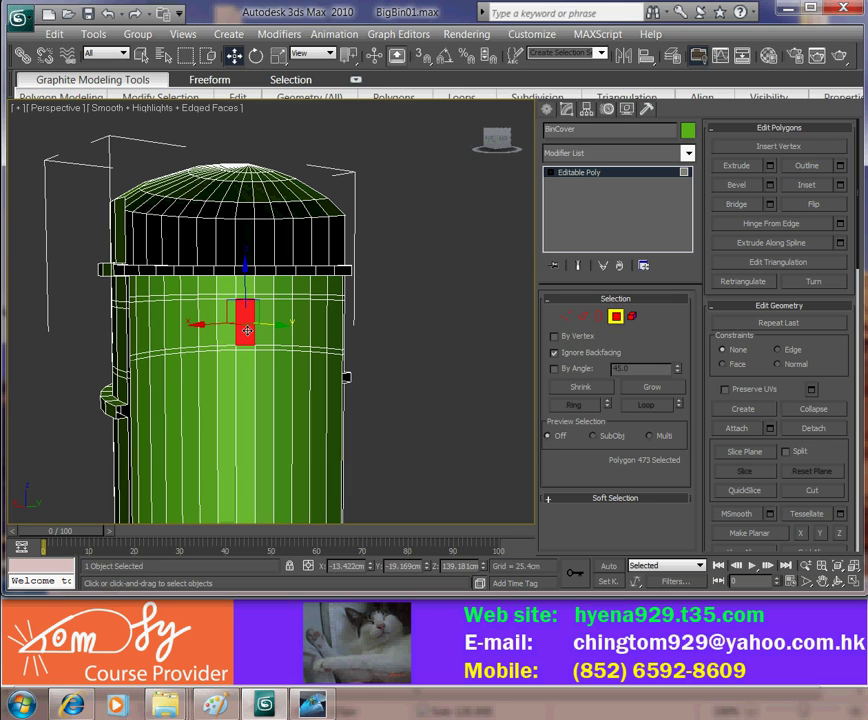
alt+middle_drag(384, 428, 73, 362)
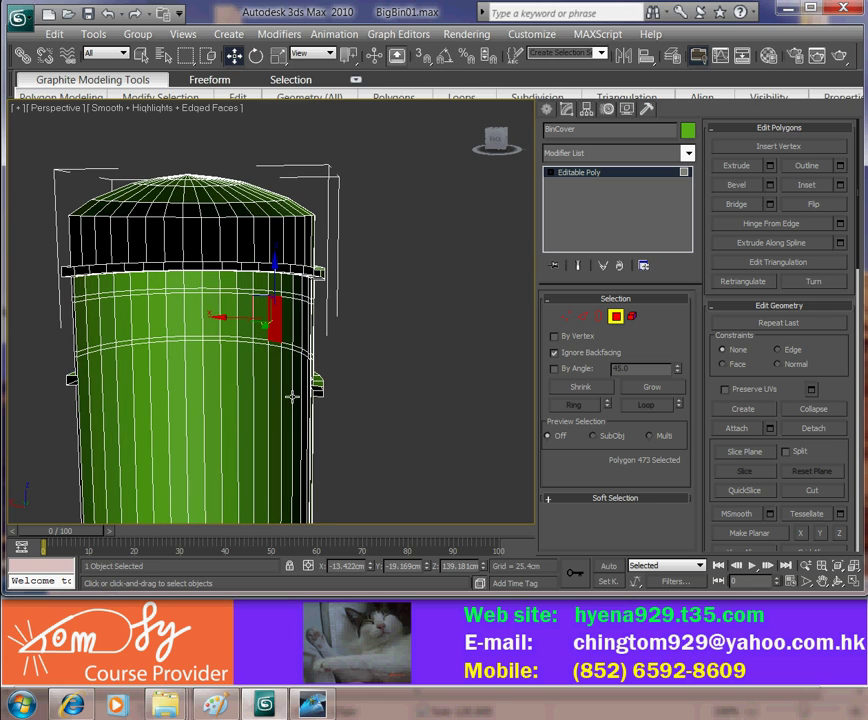
alt+middle_drag(291, 397, 227, 381)
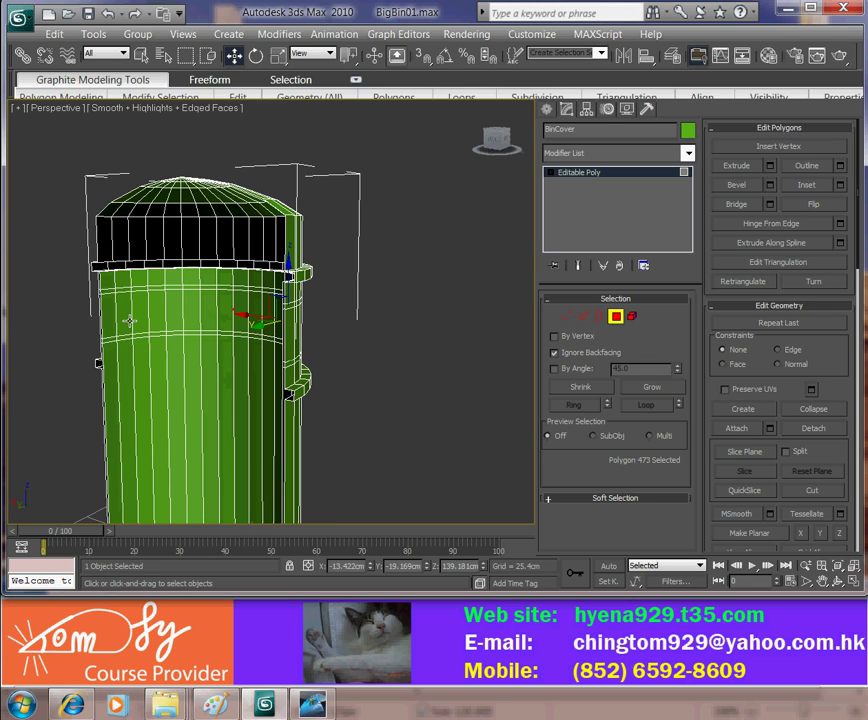
click(191, 316)
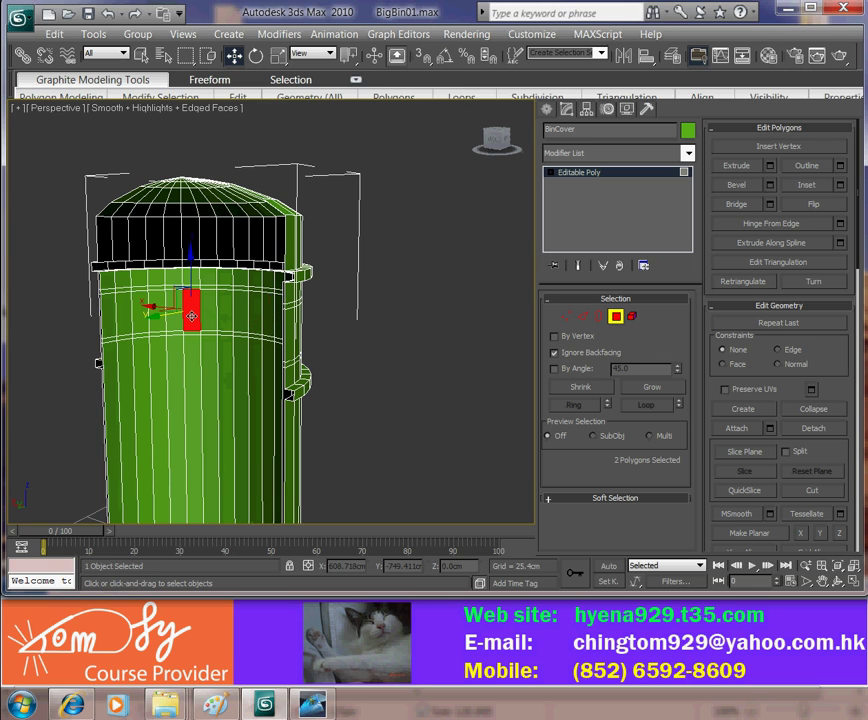
alt+middle_drag(274, 366, 374, 374)
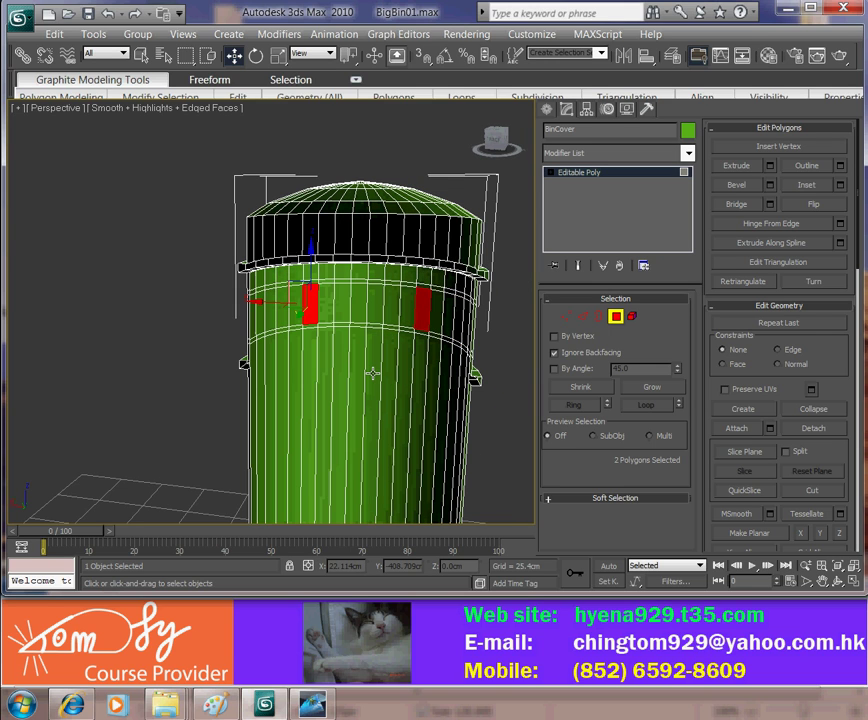
ctrl+click(326, 302)
ctrl+click(342, 302)
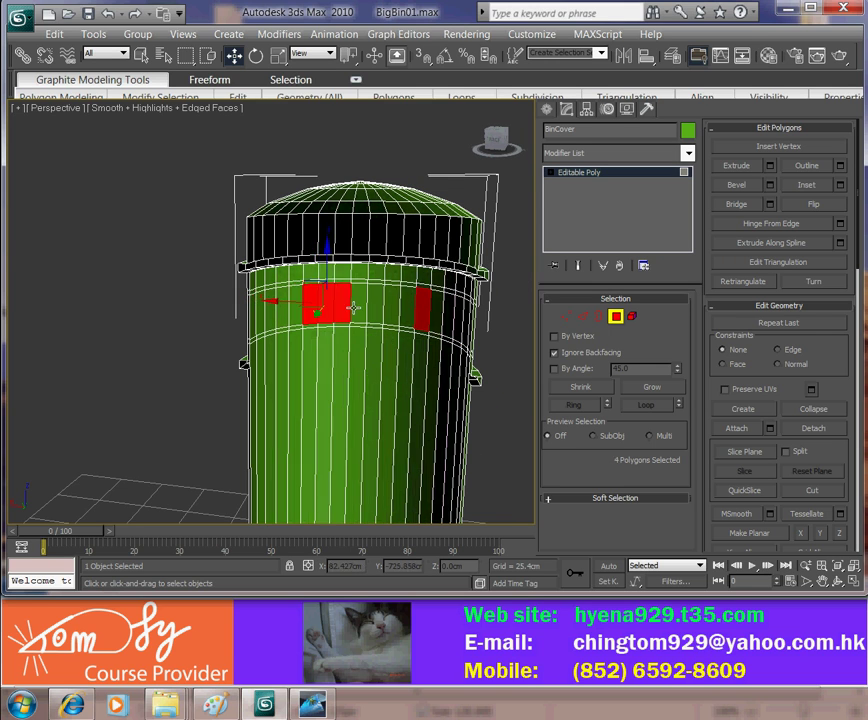
ctrl+click(360, 303)
ctrl+click(376, 303)
ctrl+click(393, 305)
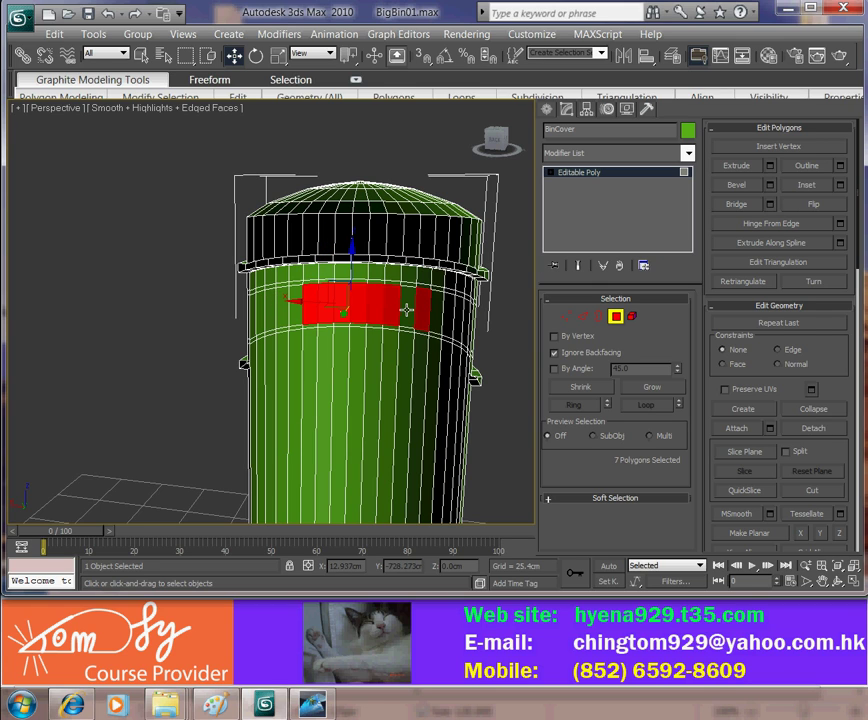
ctrl+click(406, 311)
key(Delete)
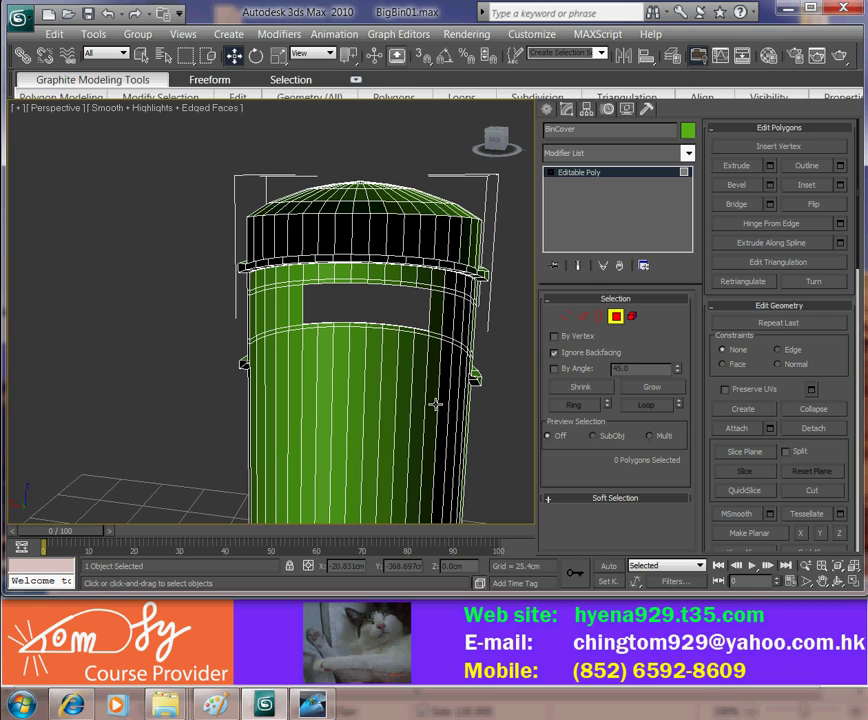
Examine the rectangular opening in the BinCover from the front and side, both up close and at a distance.
alt+middle_drag(508, 452, 320, 342)
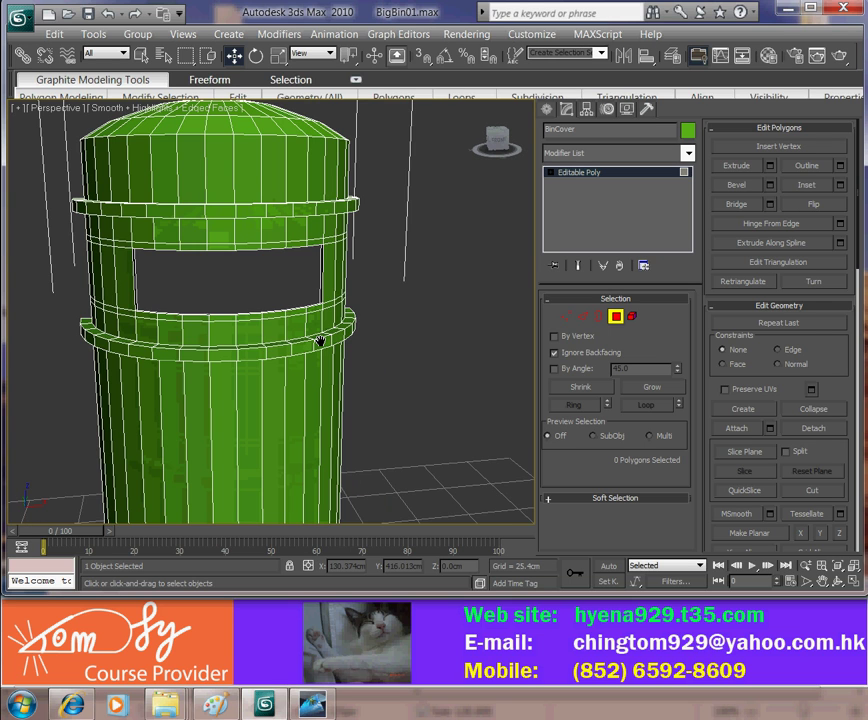
scroll(404, 368, up, 3)
scroll(411, 358, down, 4)
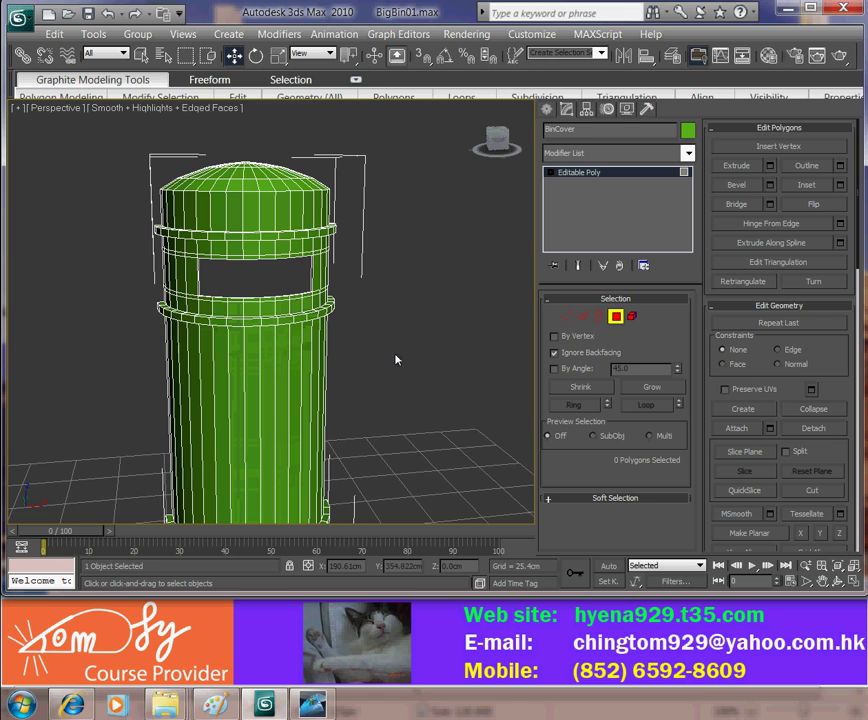
scroll(396, 360, up, 2)
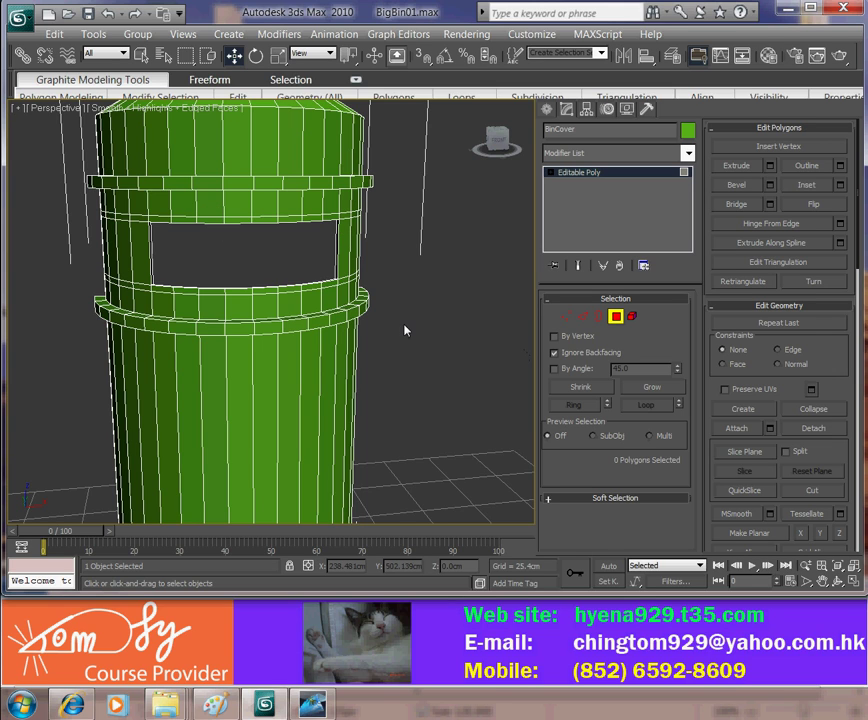
scroll(424, 366, down, 3)
alt+middle_drag(424, 366, 284, 423)
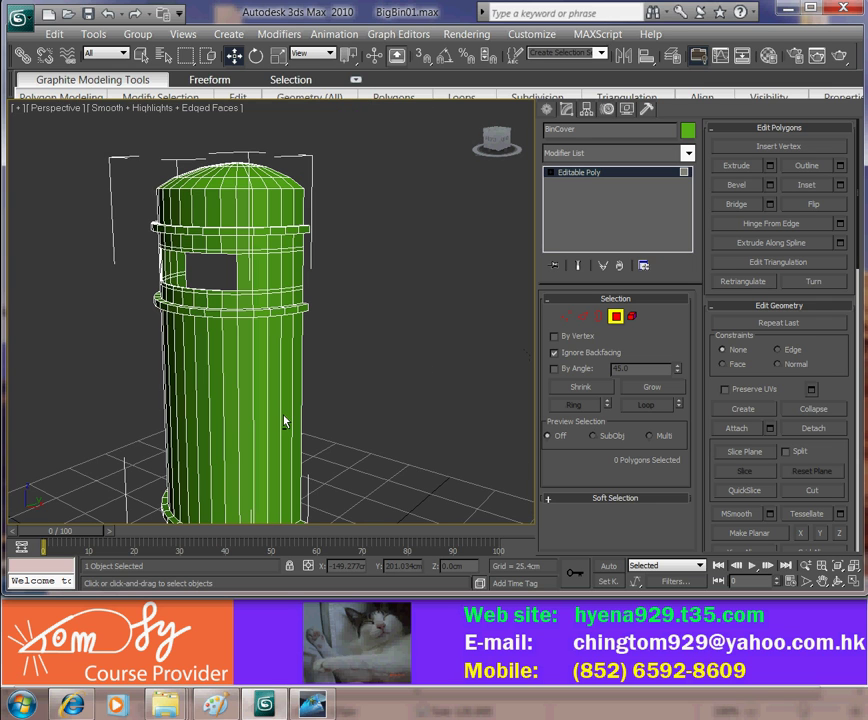
scroll(285, 420, up, 5)
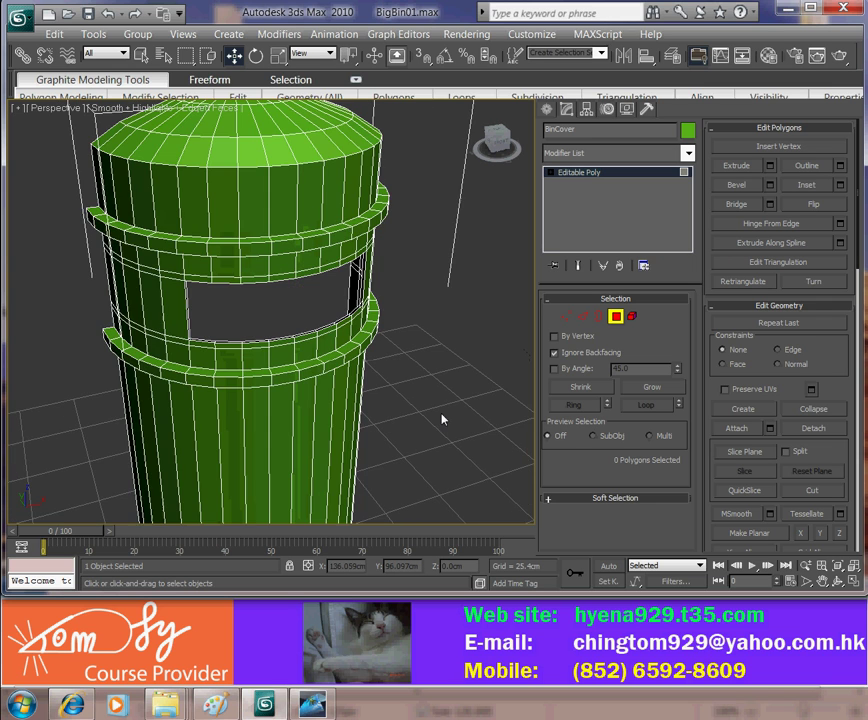
scroll(441, 423, up, 3)
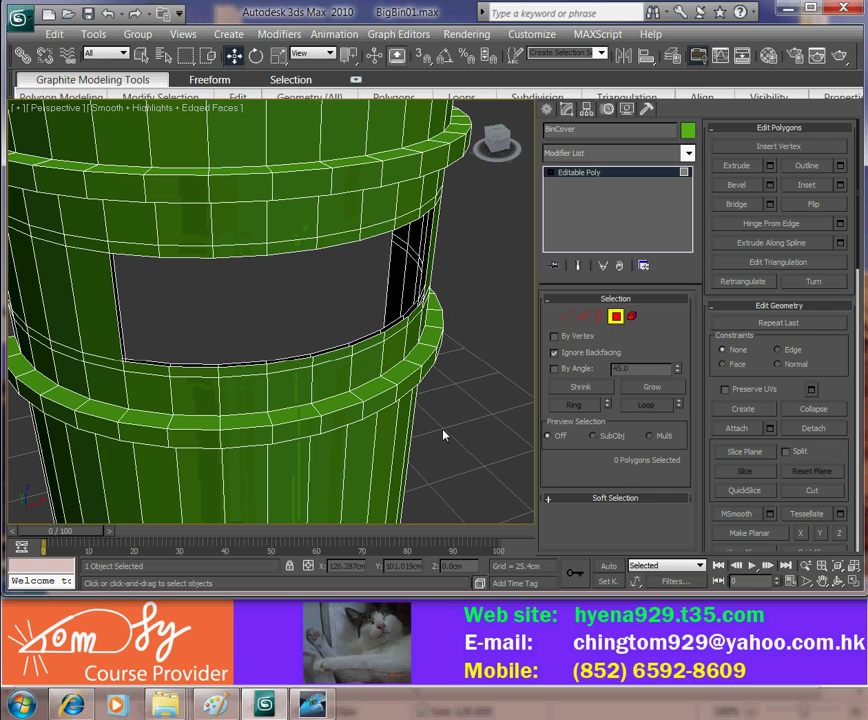
Bridge the outer and inner wall border edges of the last segment at one end of the opening's upper rim.
alt+middle_drag(444, 434, 372, 435)
scroll(369, 330, up, 2)
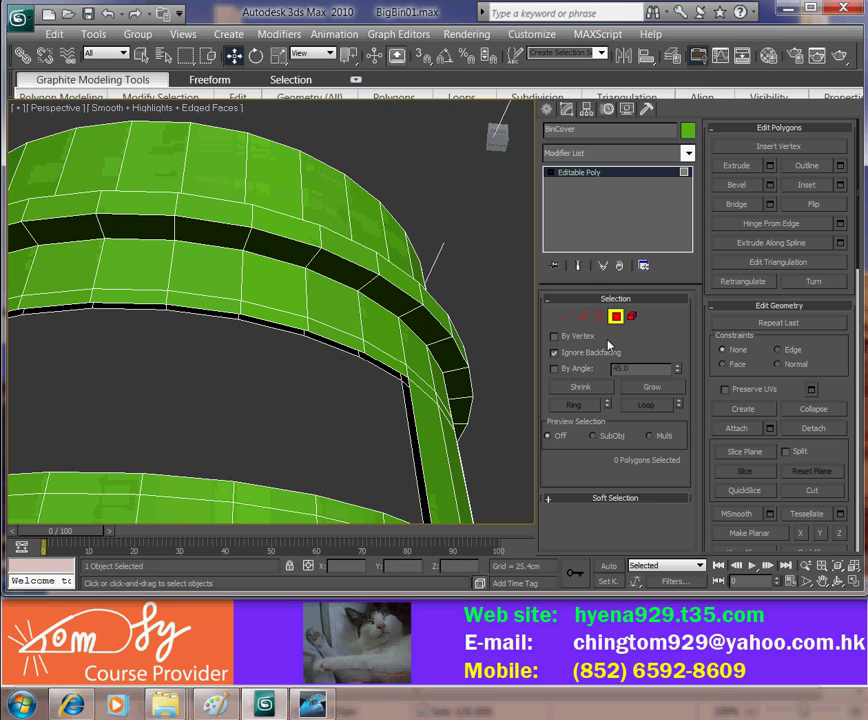
click(582, 317)
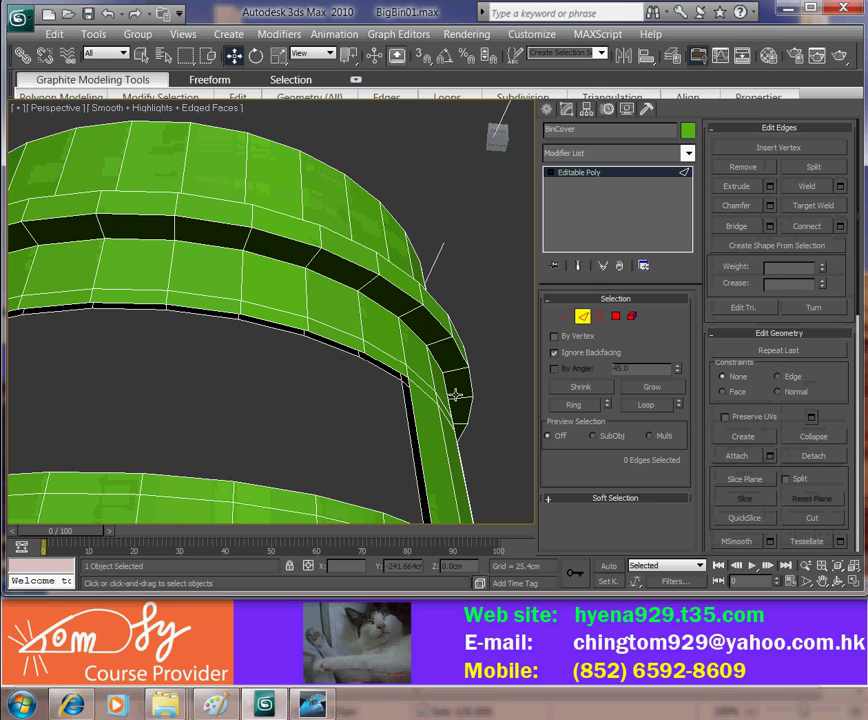
click(378, 361)
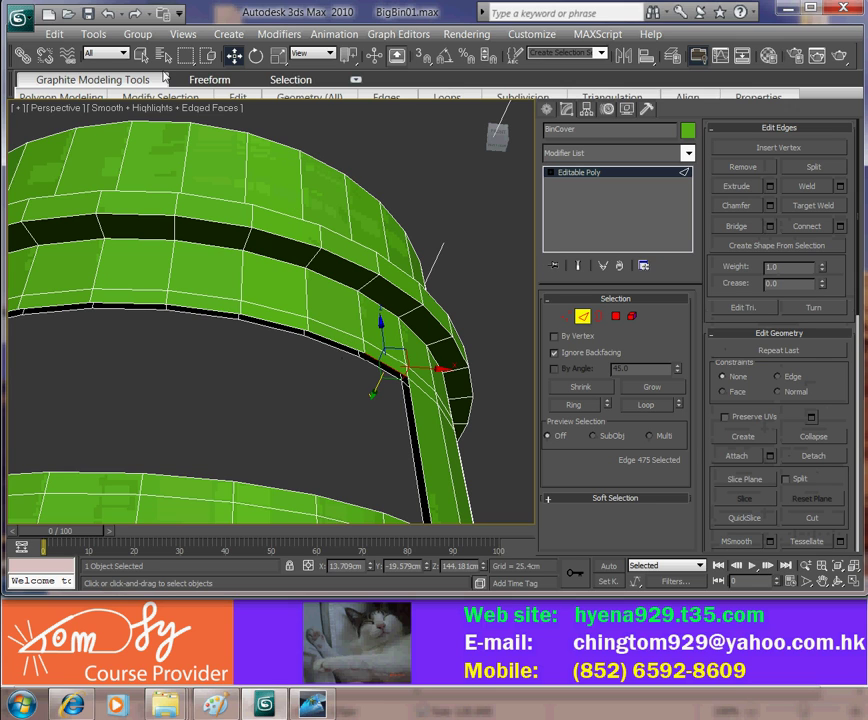
key(q)
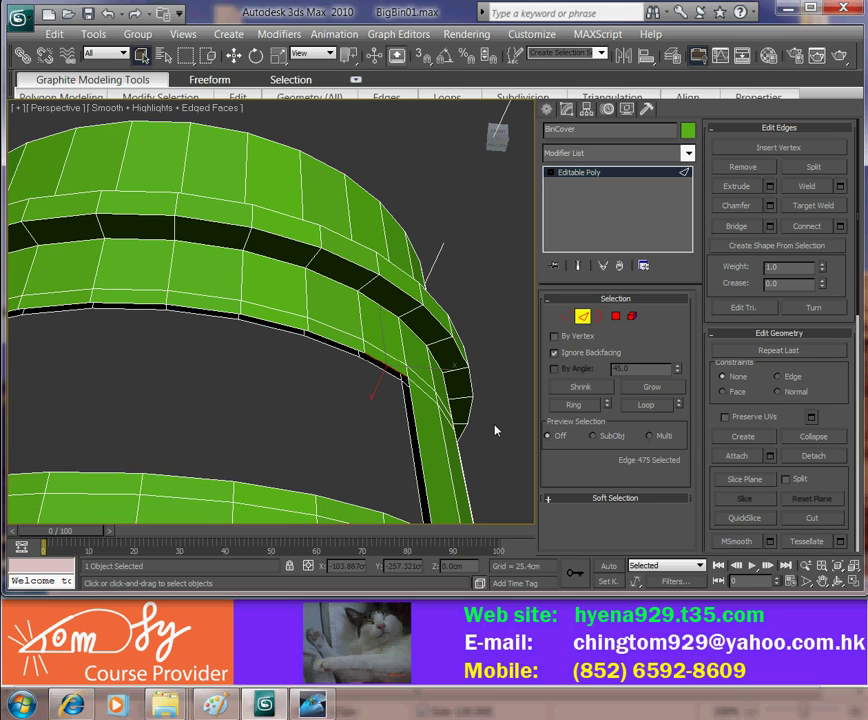
ctrl+click(440, 385)
scroll(440, 385, up, 5)
middle_drag(428, 379, 359, 350)
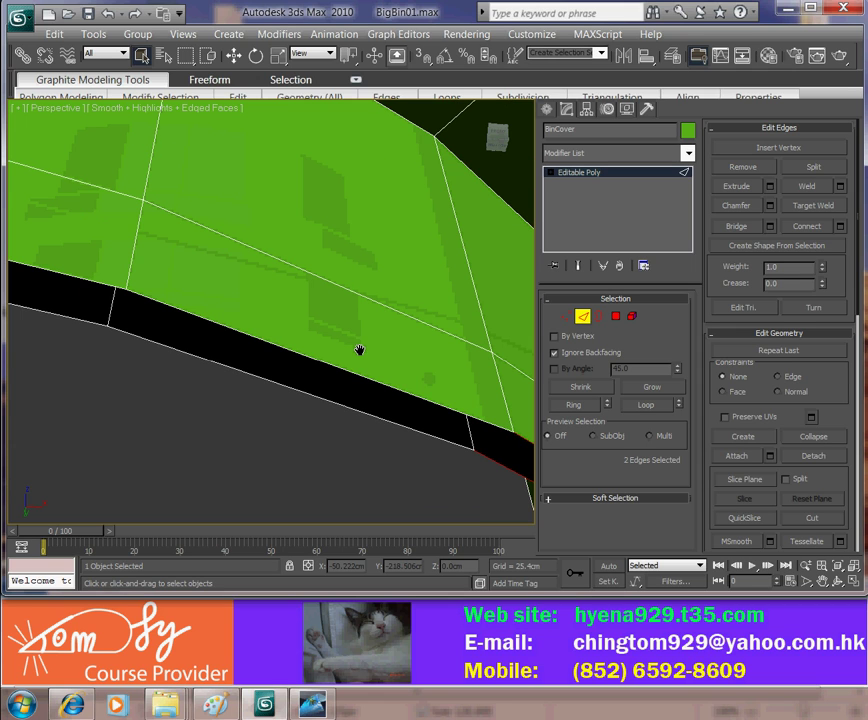
middle_drag(470, 418, 320, 365)
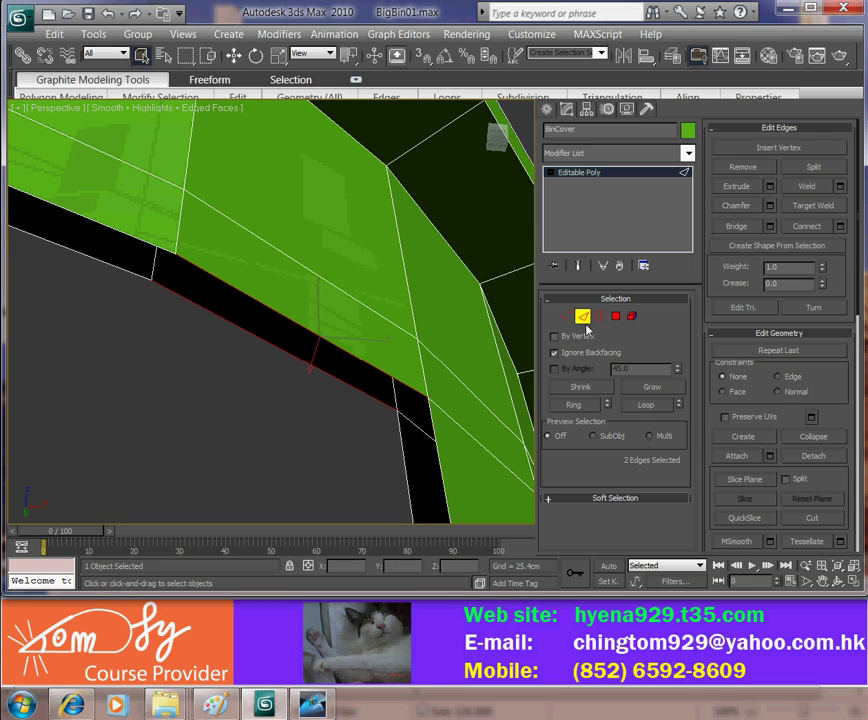
click(748, 230)
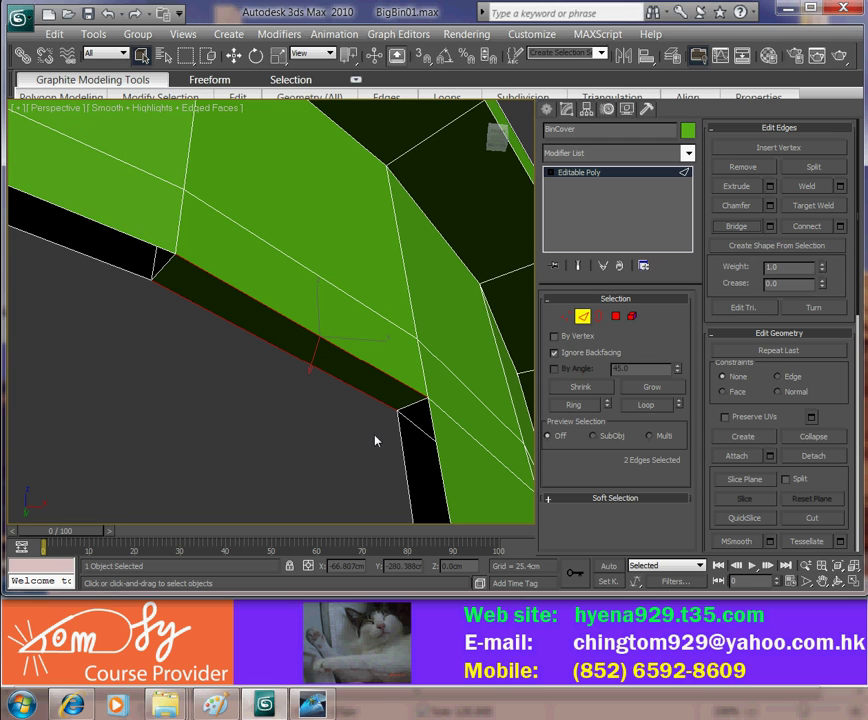
Bridge the next three outer border edges of the opening's upper rim to their matching inner edges, and clear the selection.
alt+middle_drag(374, 454, 378, 456)
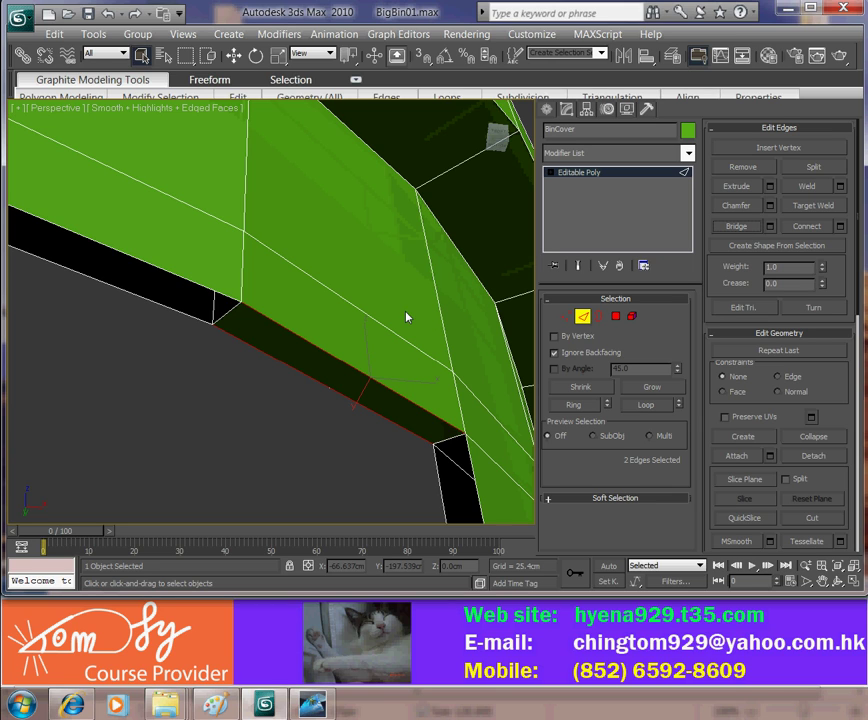
scroll(230, 397, down, 2)
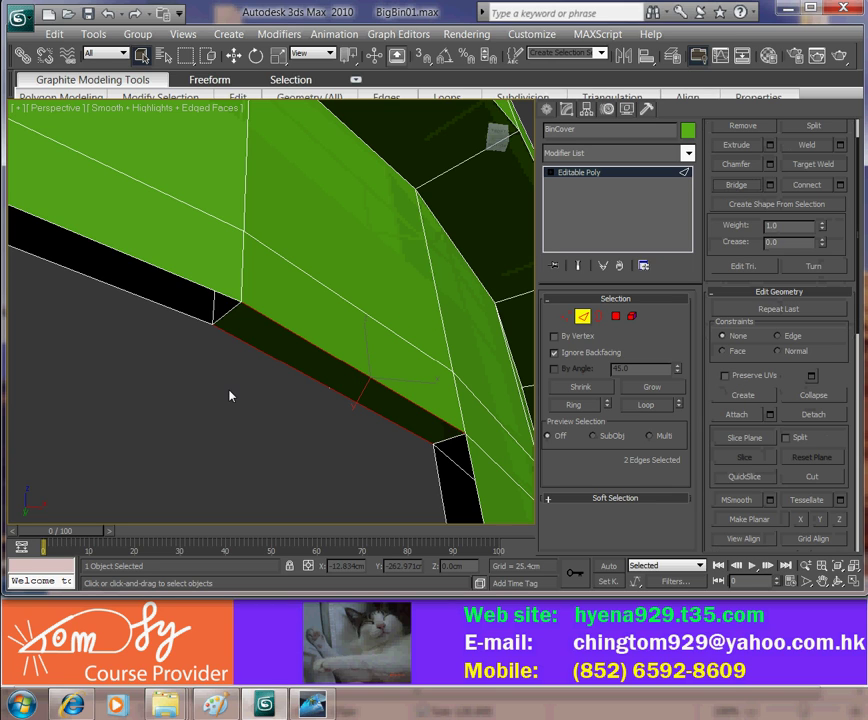
click(230, 397)
middle_drag(230, 397, 395, 402)
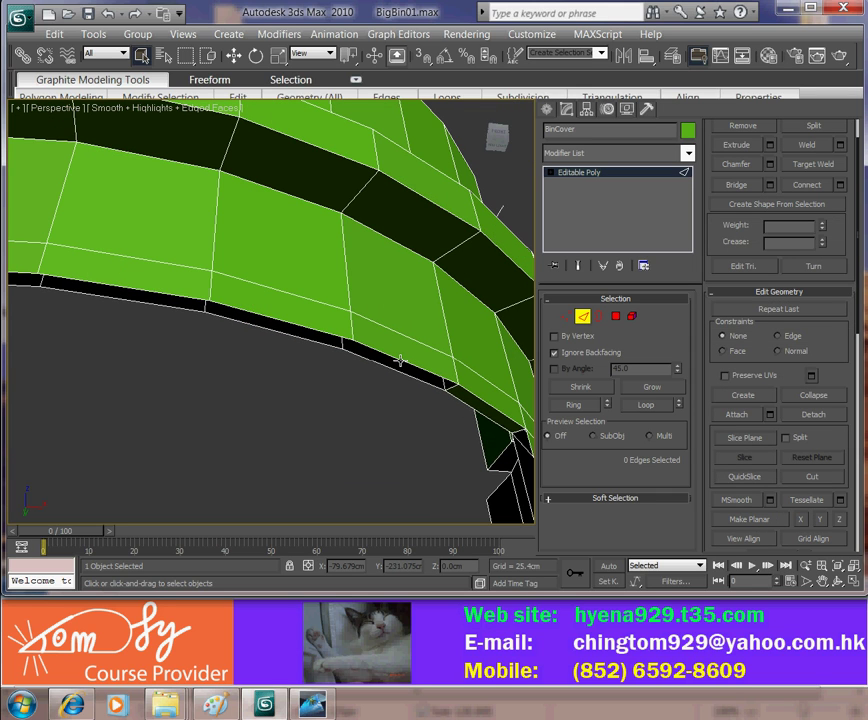
click(400, 360)
ctrl+click(273, 320)
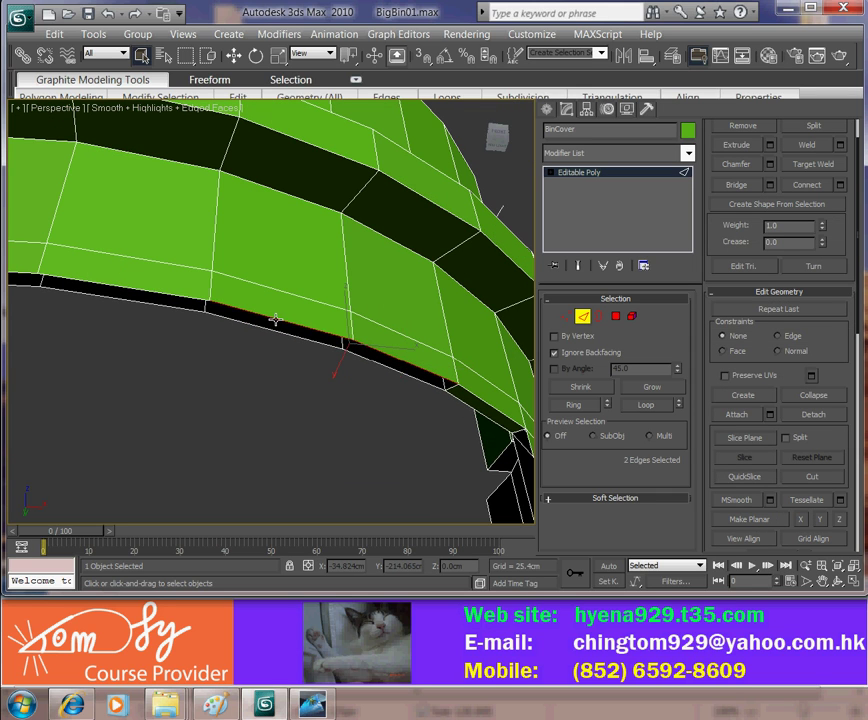
ctrl+click(165, 303)
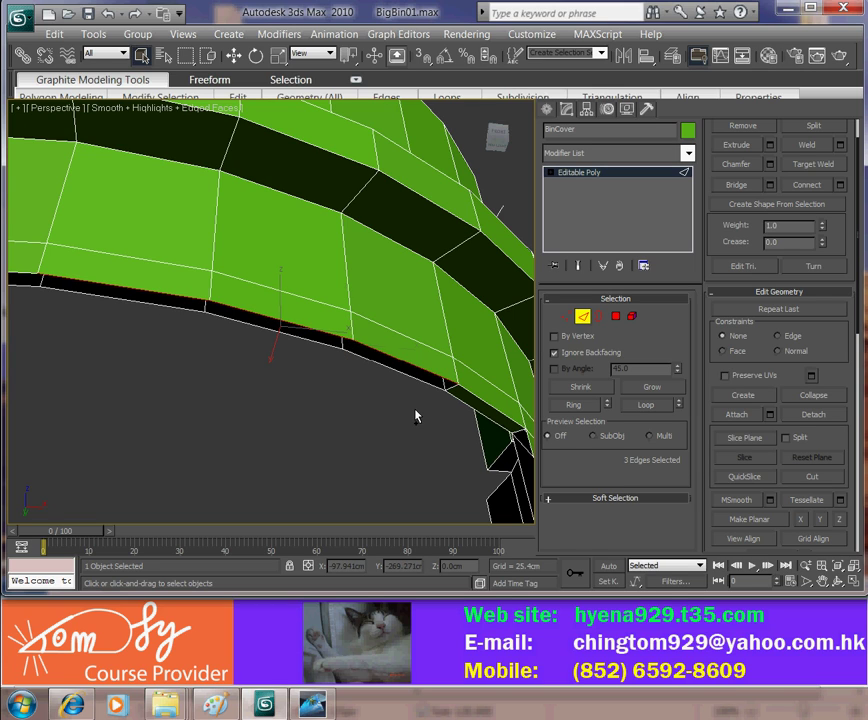
ctrl+click(399, 372)
ctrl+click(250, 337)
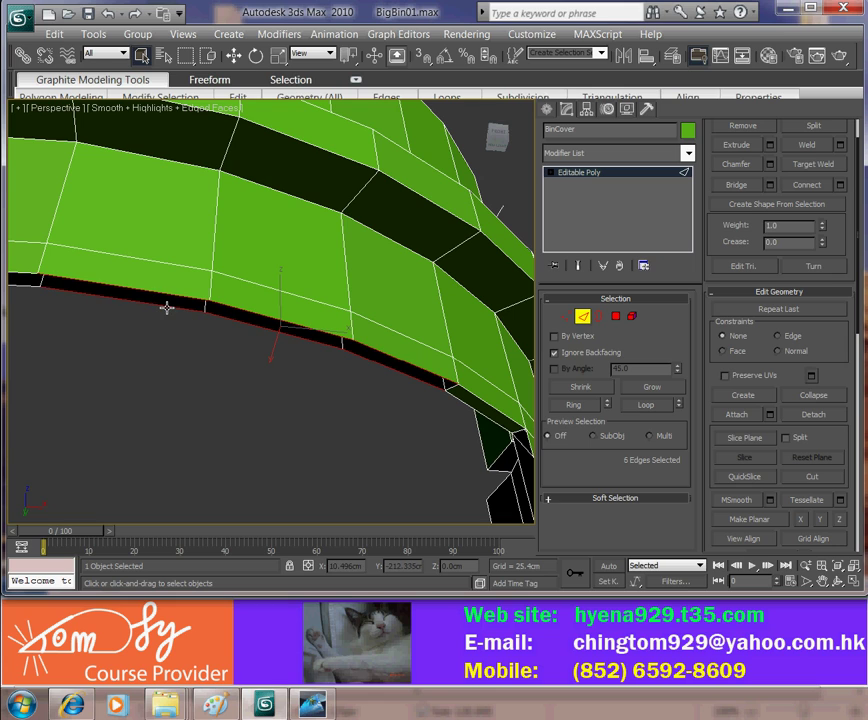
click(729, 189)
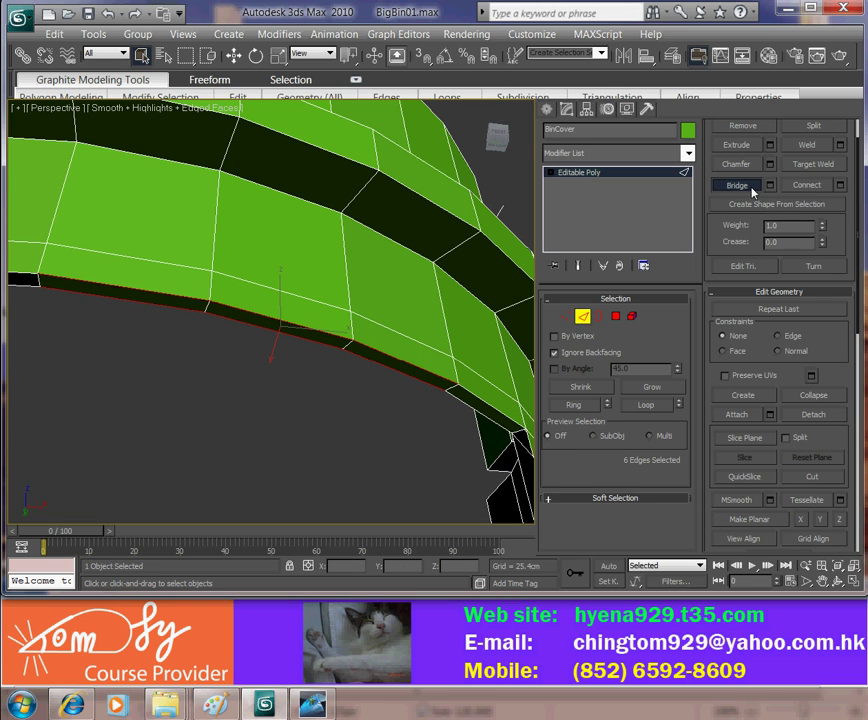
click(374, 433)
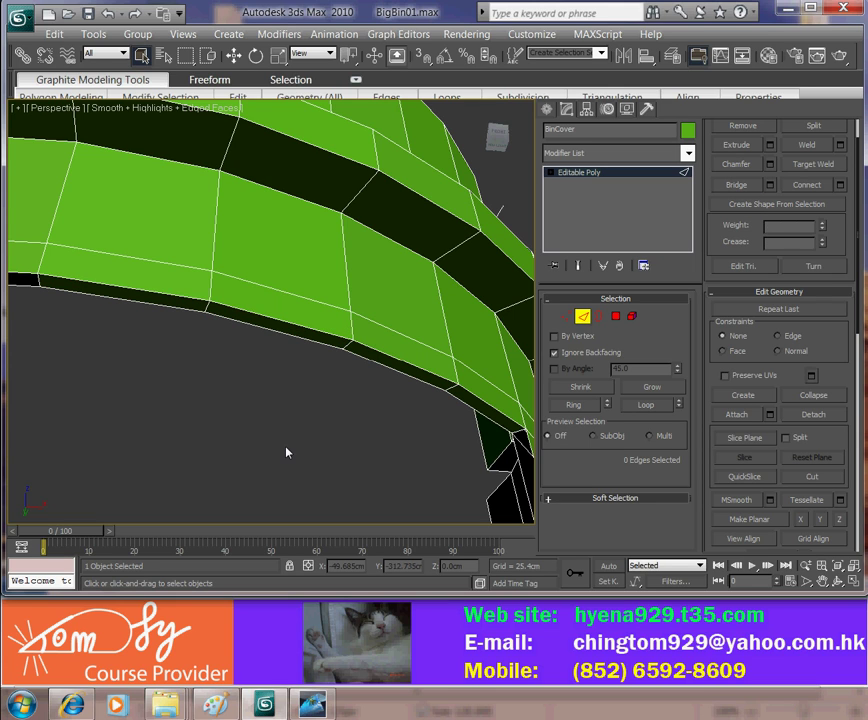
middle_drag(240, 429, 441, 421)
scroll(441, 421, down, 3)
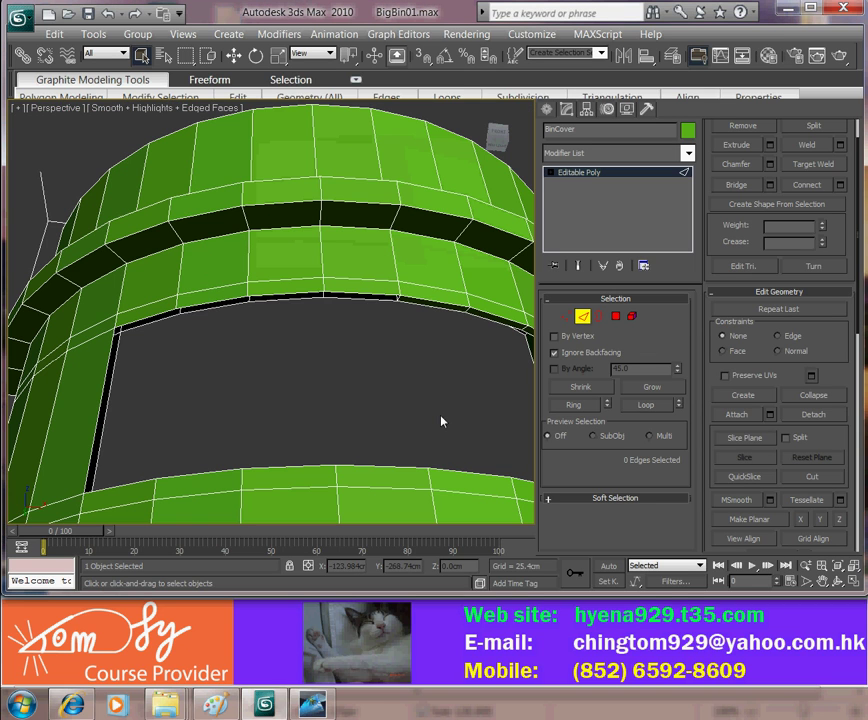
click(374, 295)
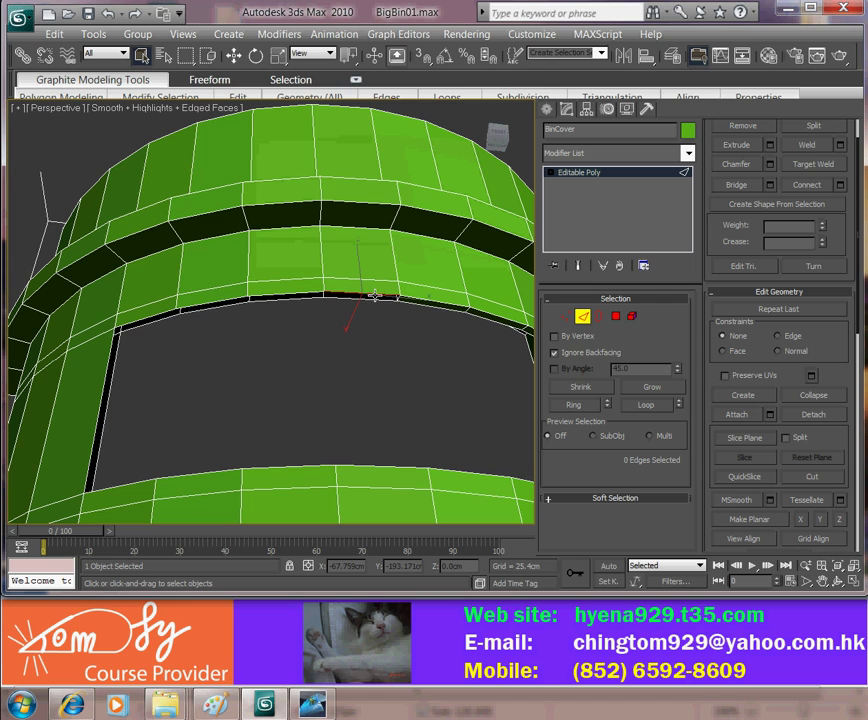
click(424, 372)
right_click(430, 243)
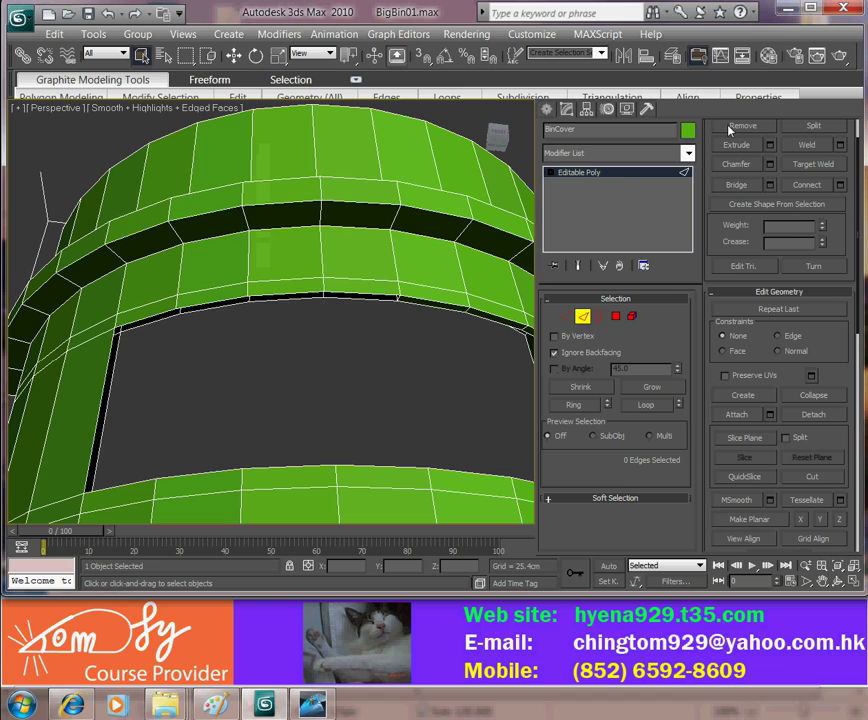
Change the BinCover's object color to blue.
click(687, 130)
click(509, 256)
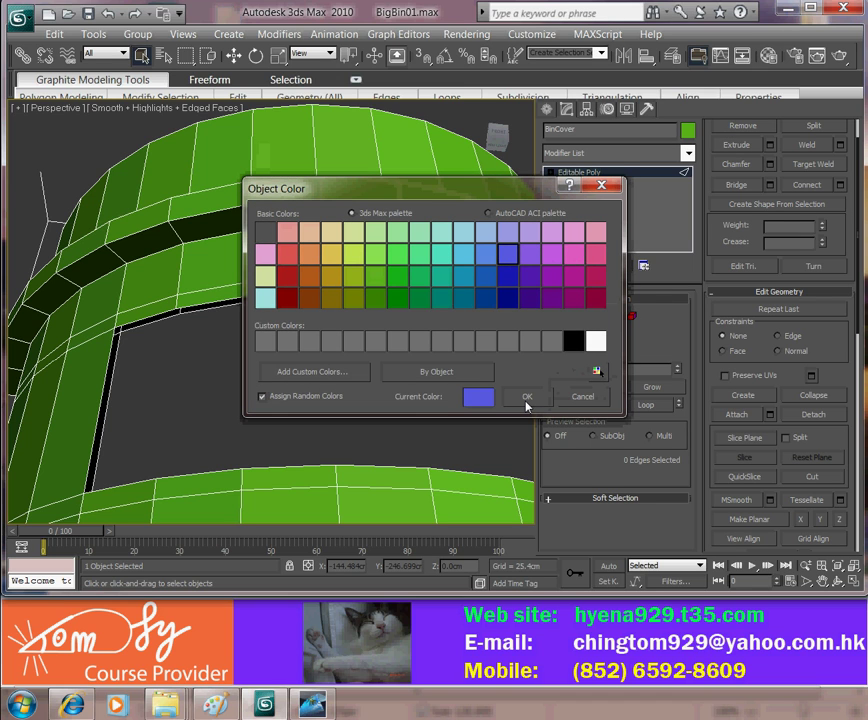
click(527, 397)
scroll(434, 375, up, 3)
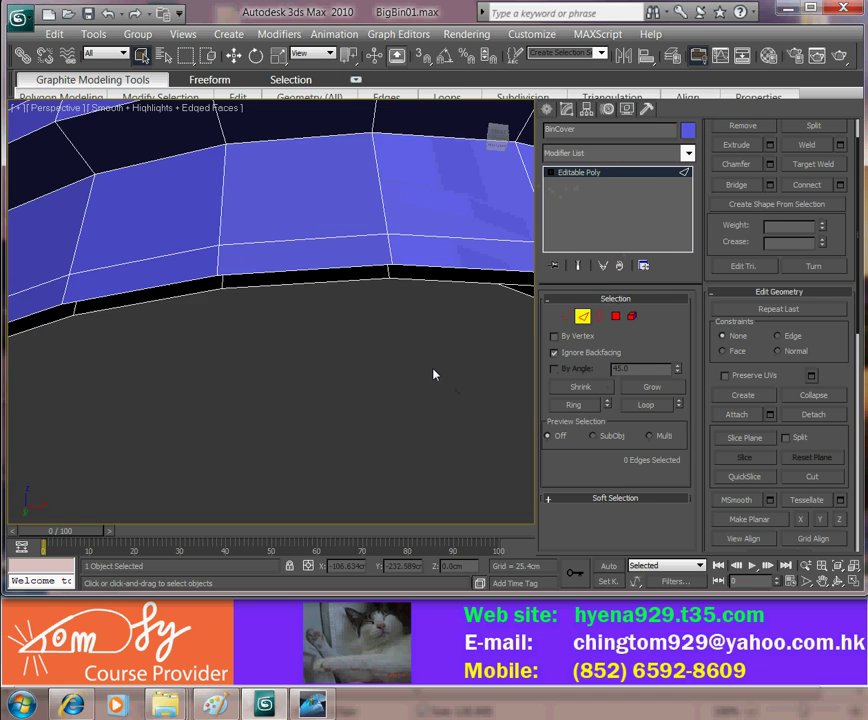
scroll(488, 368, down, 3)
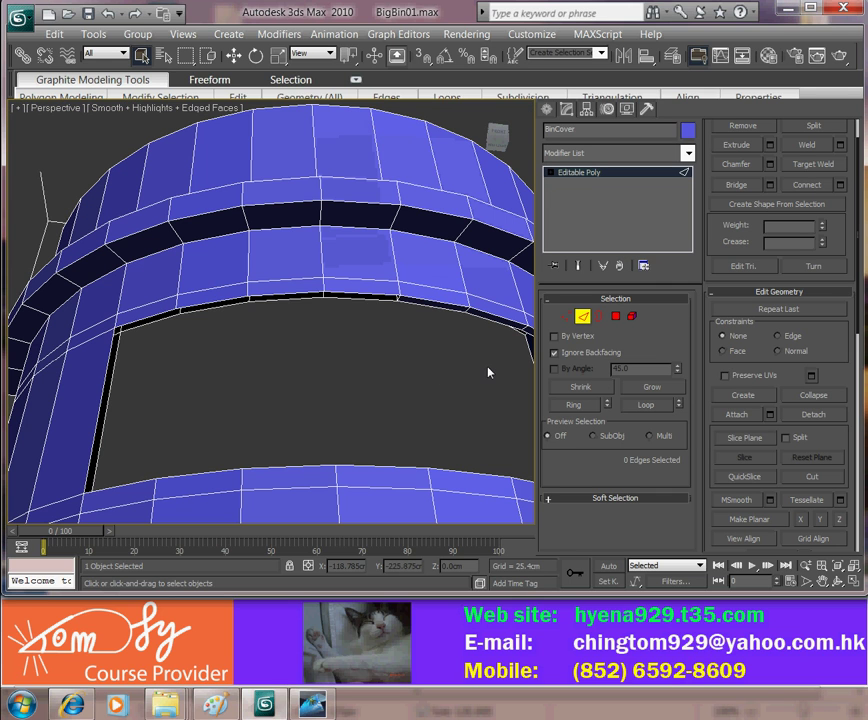
Bridge the remaining four outer border edges of the opening's upper rim to their matching inner edges.
alt+middle_drag(476, 362, 290, 274)
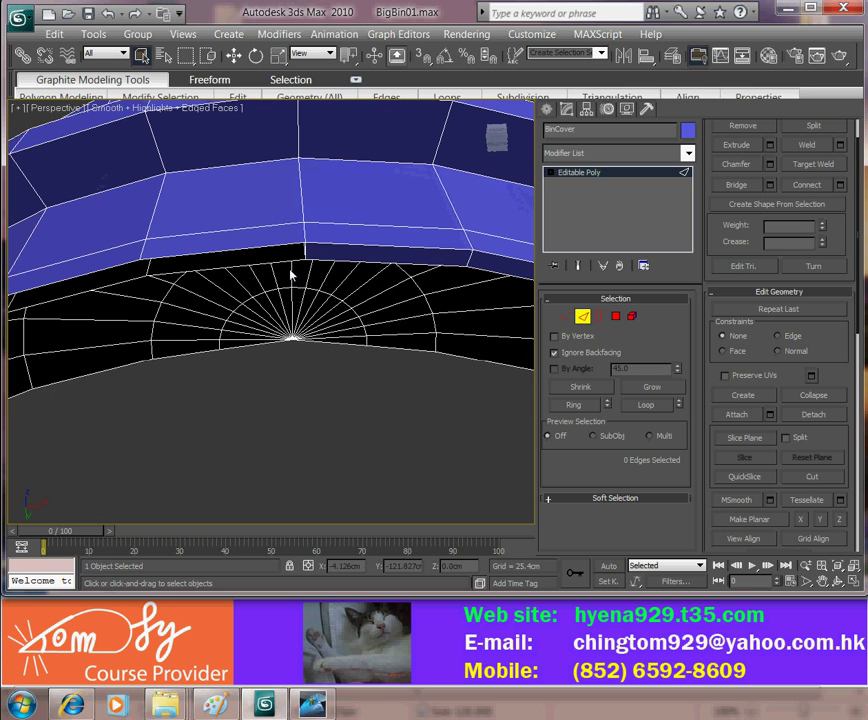
click(247, 251)
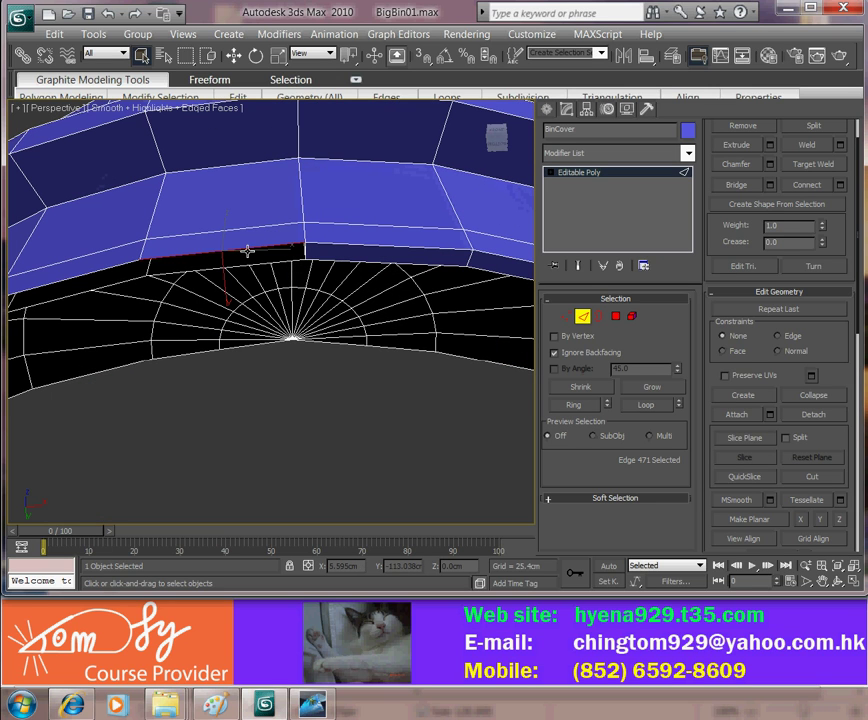
ctrl+click(97, 271)
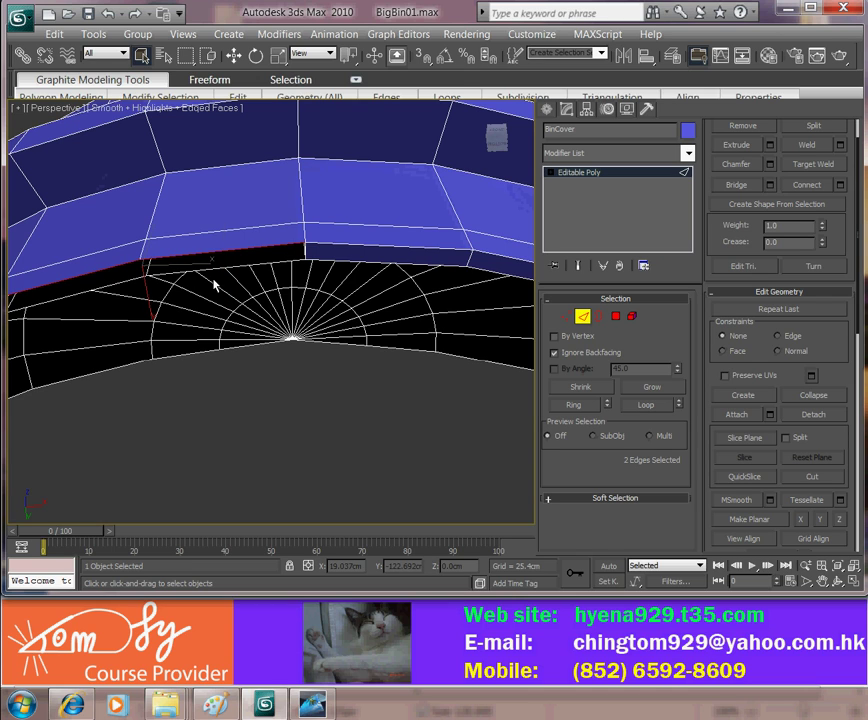
ctrl+click(226, 265)
ctrl+click(123, 282)
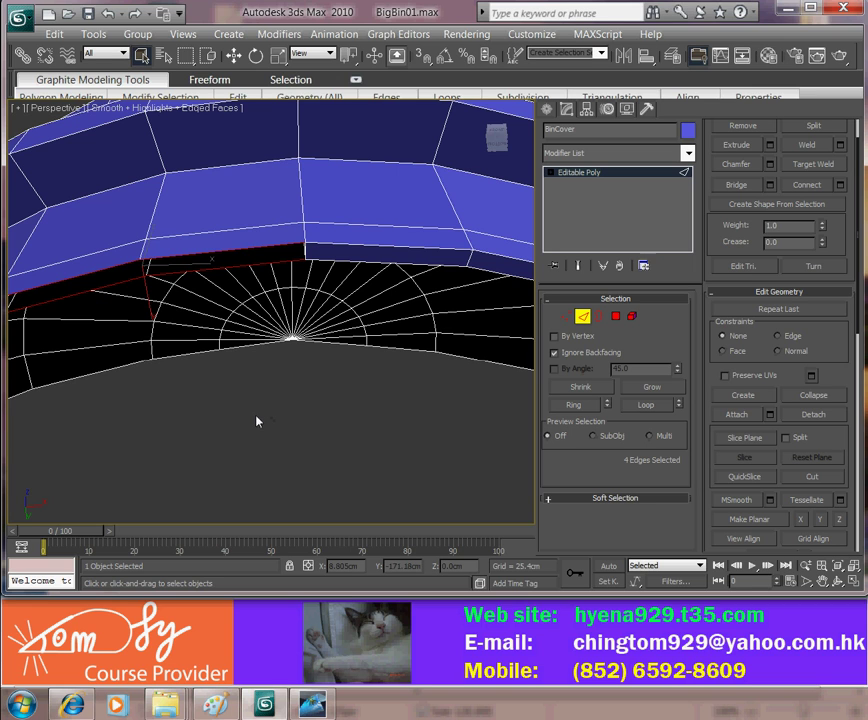
alt+middle_drag(256, 421, 358, 285)
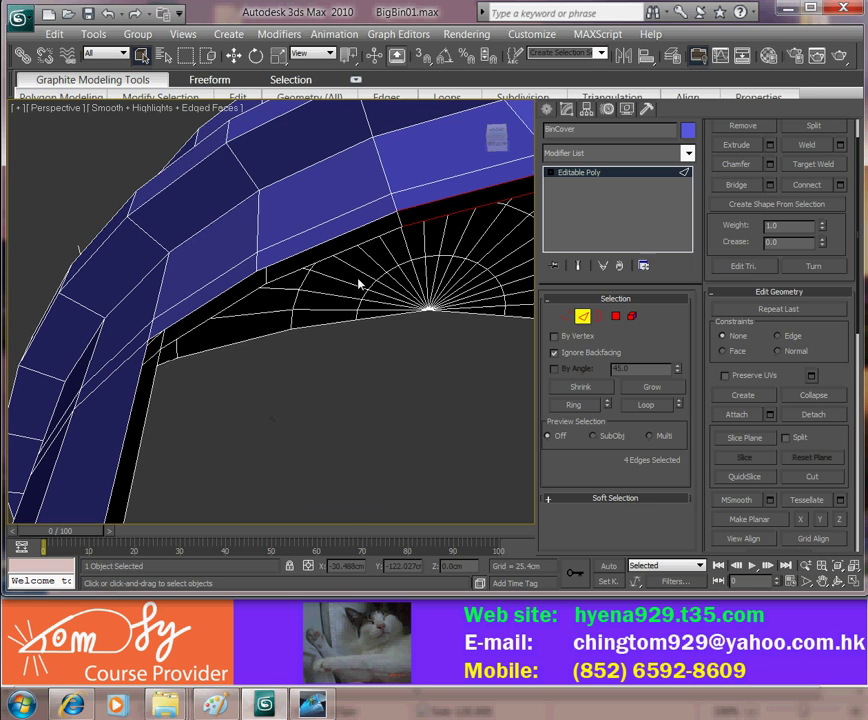
ctrl+click(331, 238)
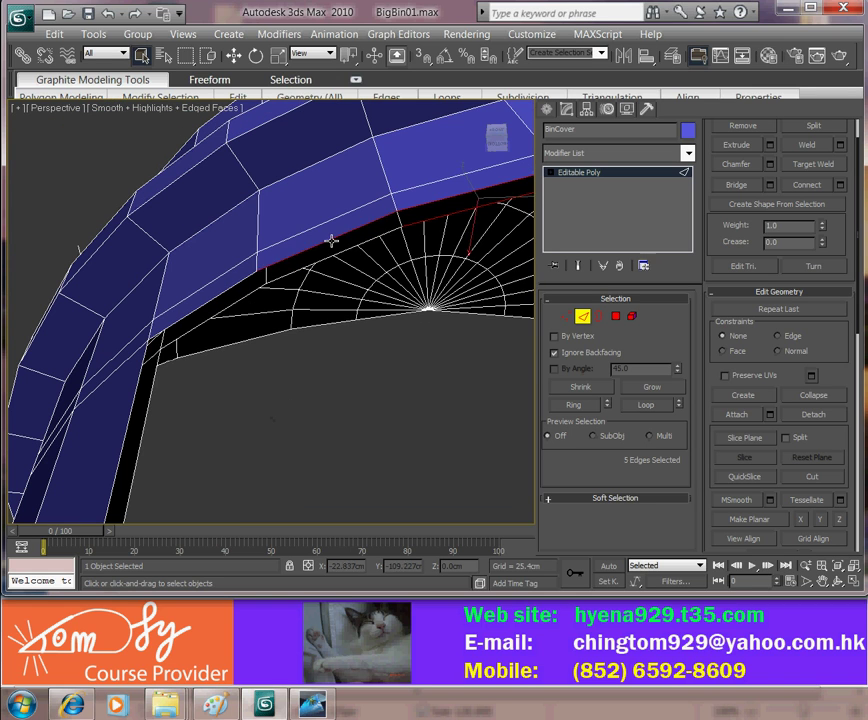
ctrl+click(232, 289)
ctrl+click(269, 289)
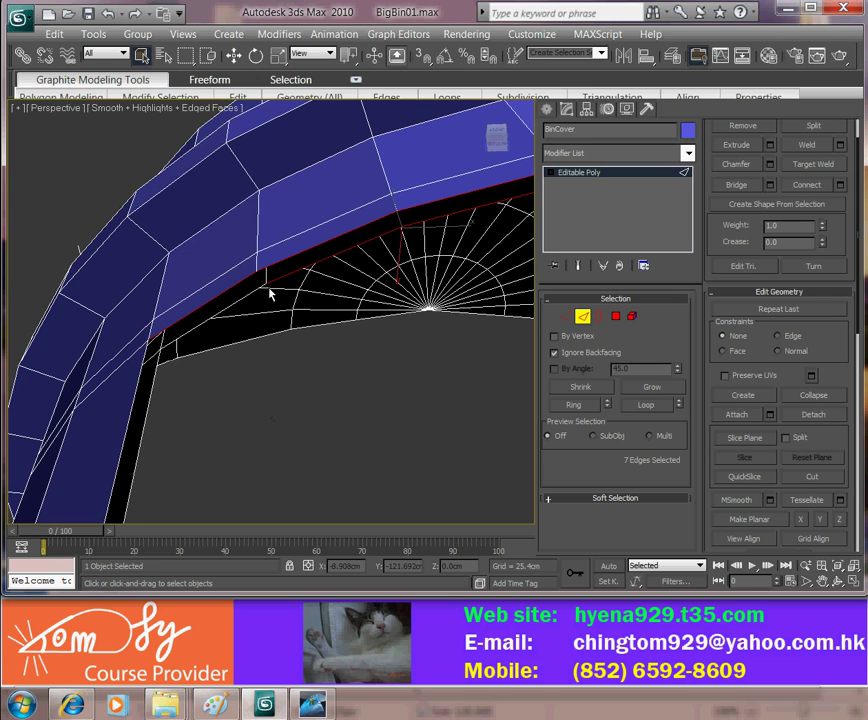
ctrl+click(246, 297)
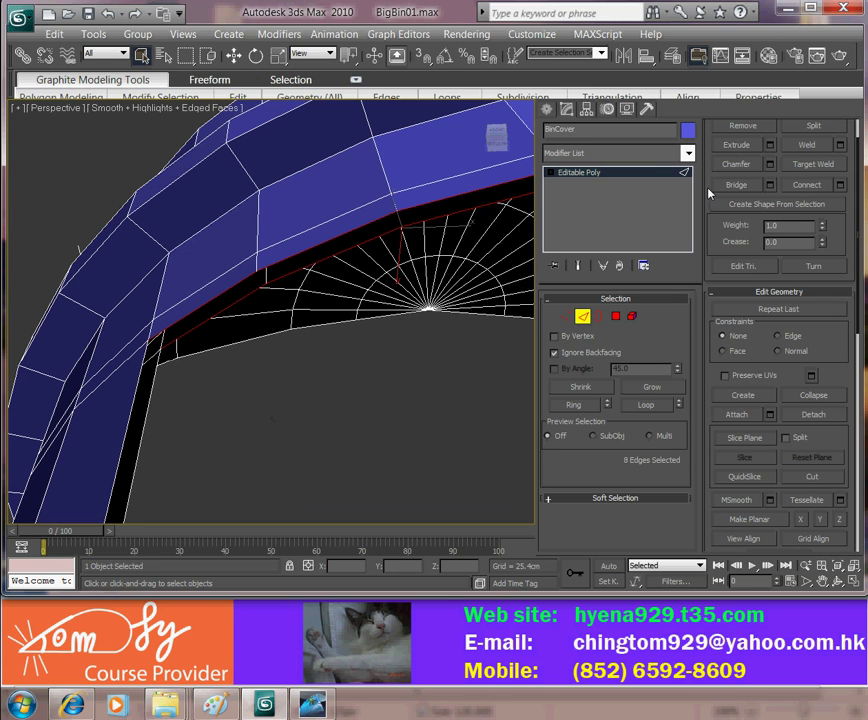
click(735, 185)
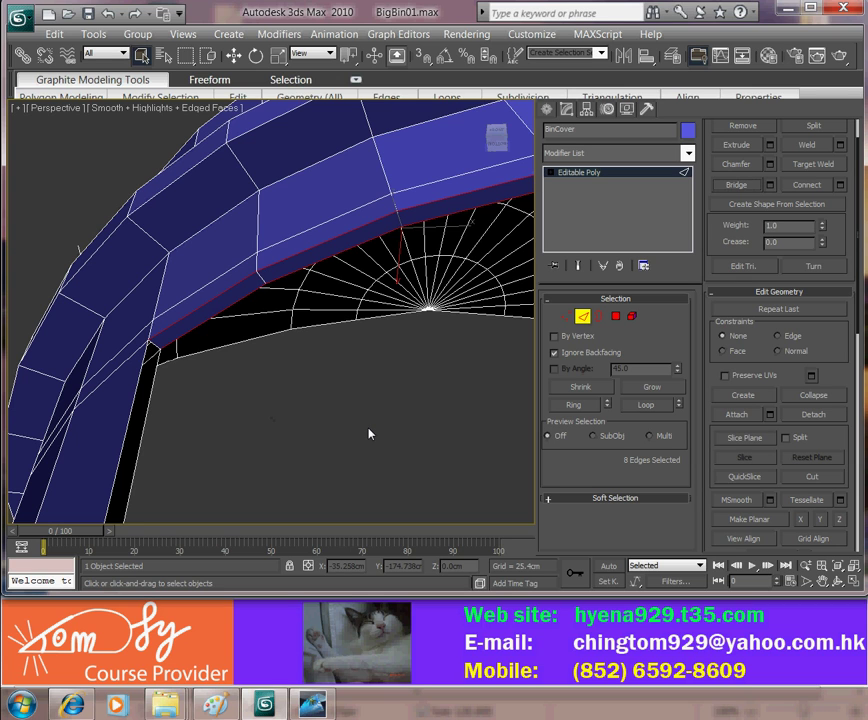
Bridge the outer and inner vertical border edges on the side of the opening where the upper rim was just closed.
alt+middle_drag(368, 434, 260, 312)
click(153, 325)
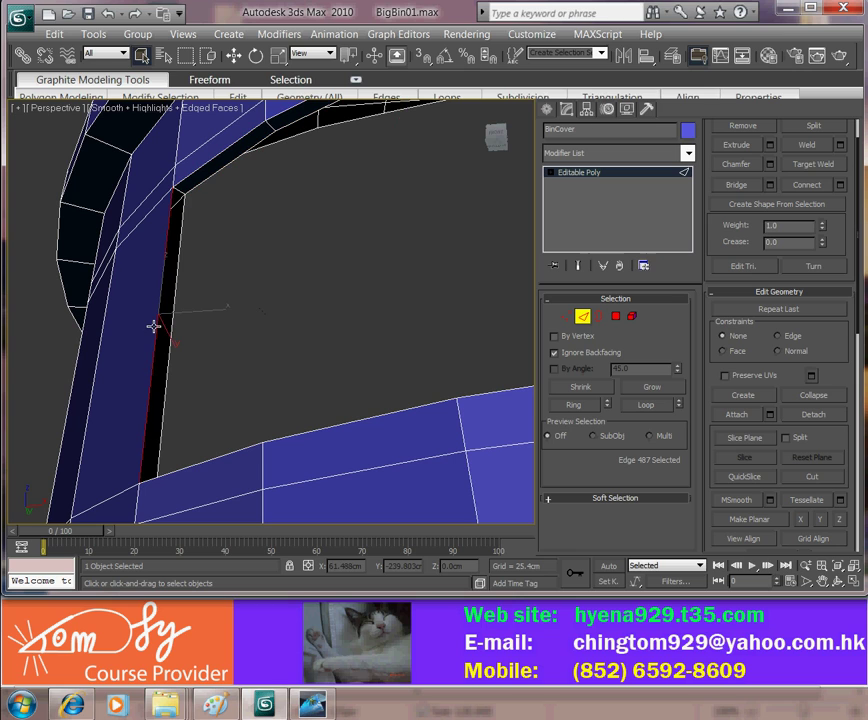
ctrl+click(172, 326)
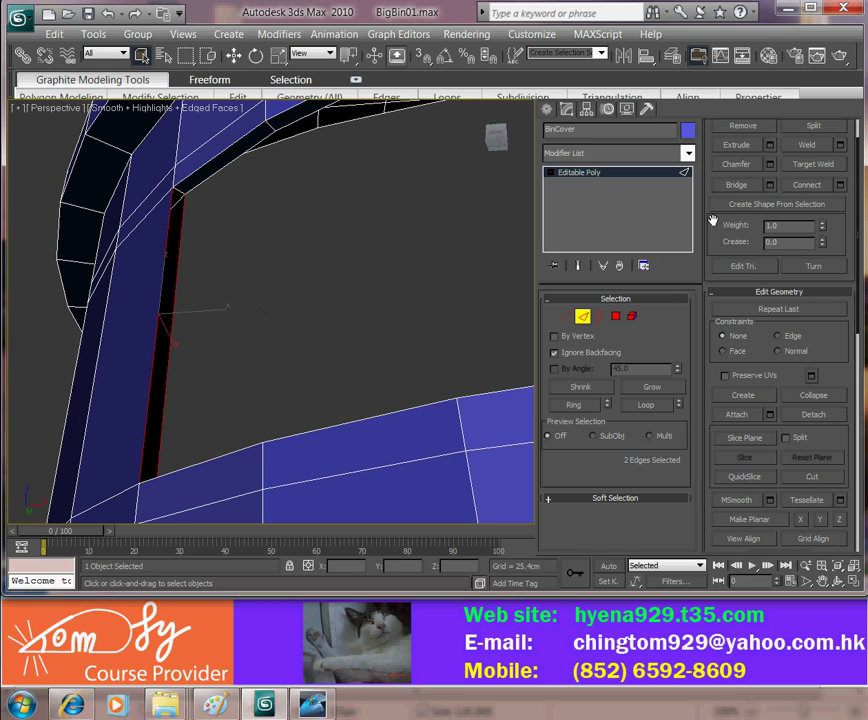
click(736, 184)
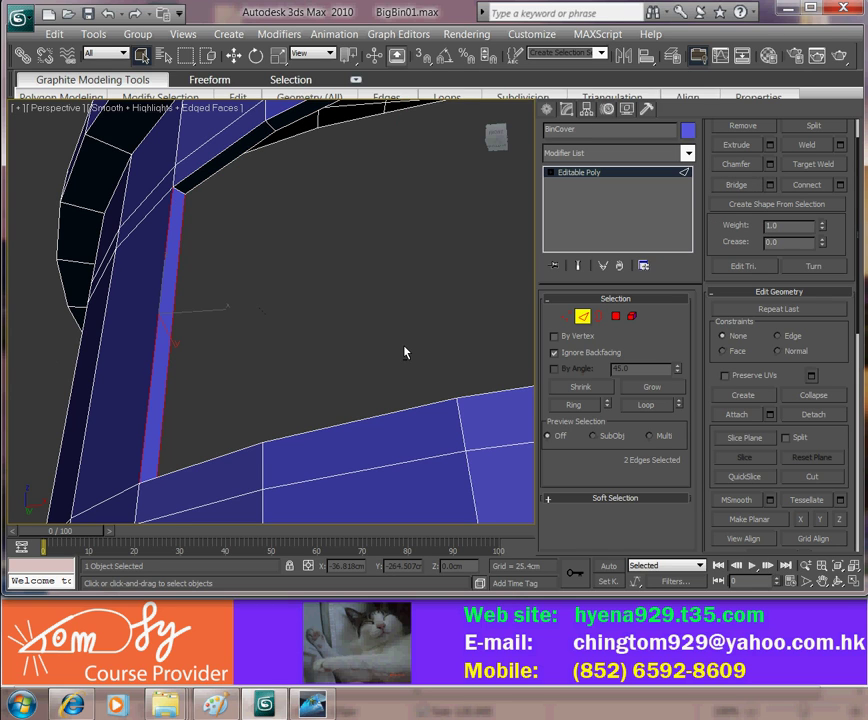
Bridge the first five outer border edges of the opening's lower rim to their matching inner edges, starting beside the closed vertical side.
alt+middle_drag(405, 352, 362, 300)
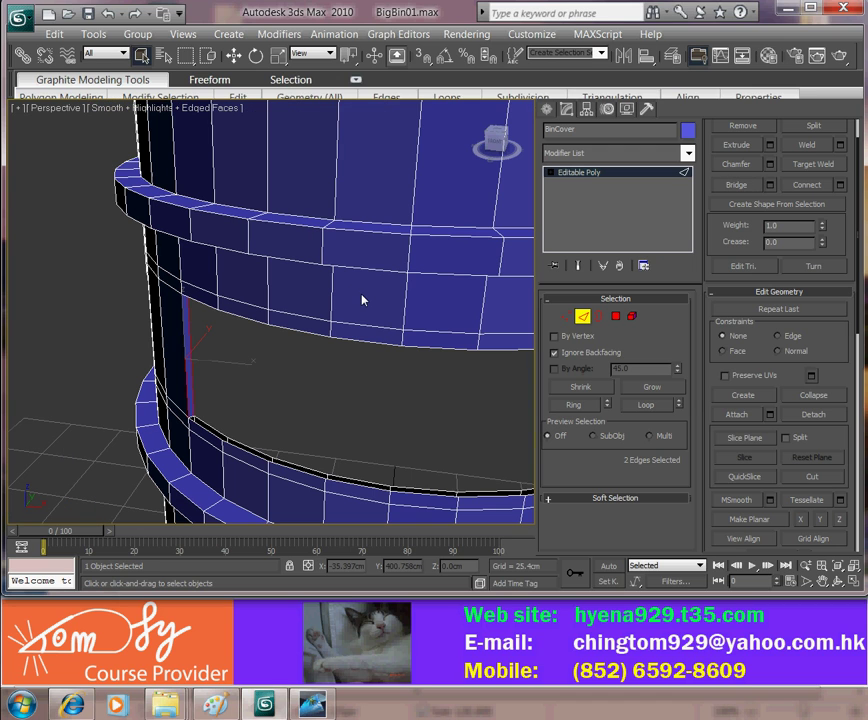
click(204, 430)
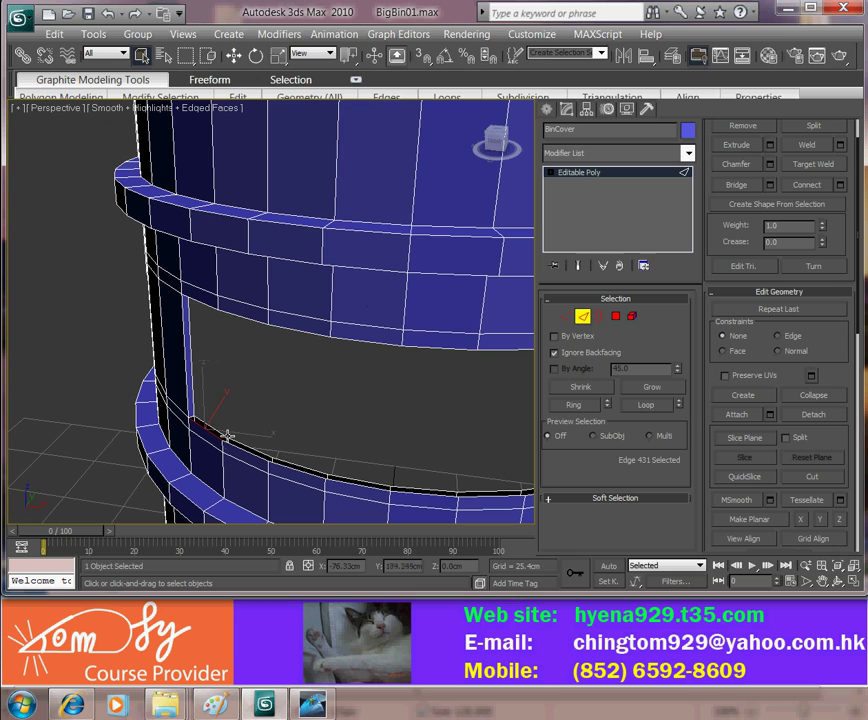
ctrl+click(235, 455)
ctrl+click(226, 438)
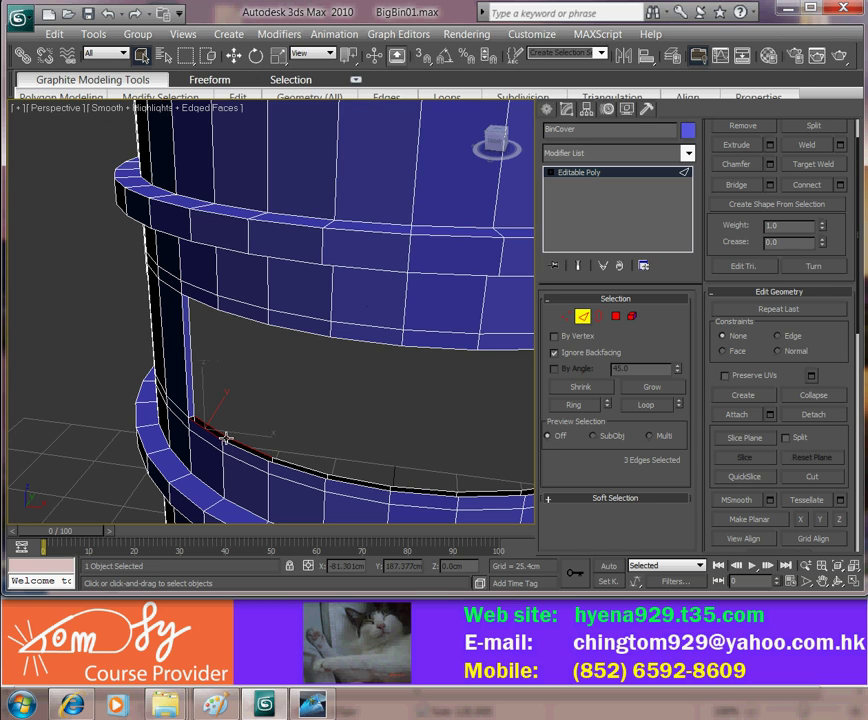
ctrl+click(258, 458)
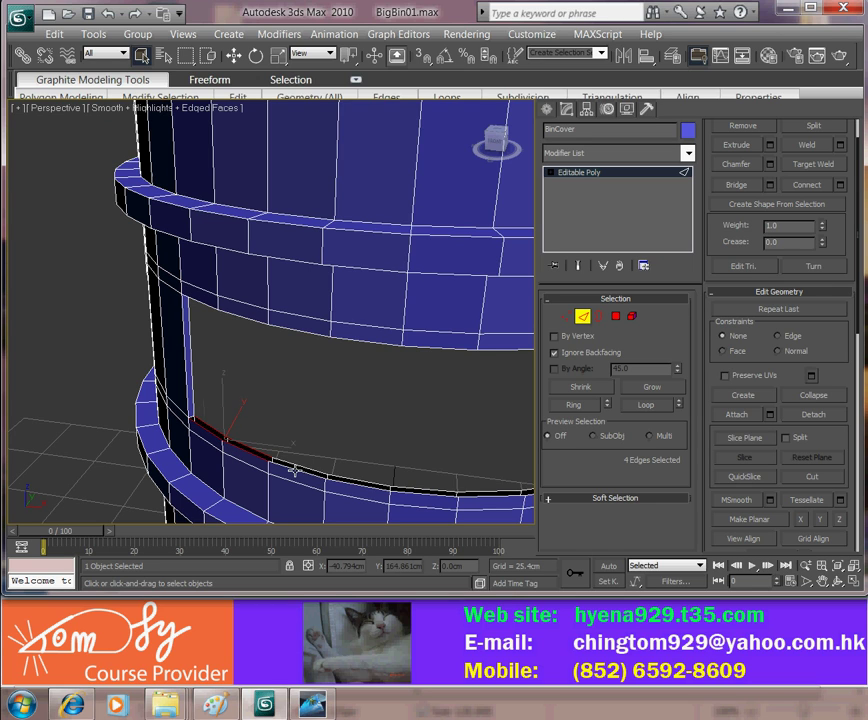
ctrl+click(304, 469)
ctrl+click(306, 468)
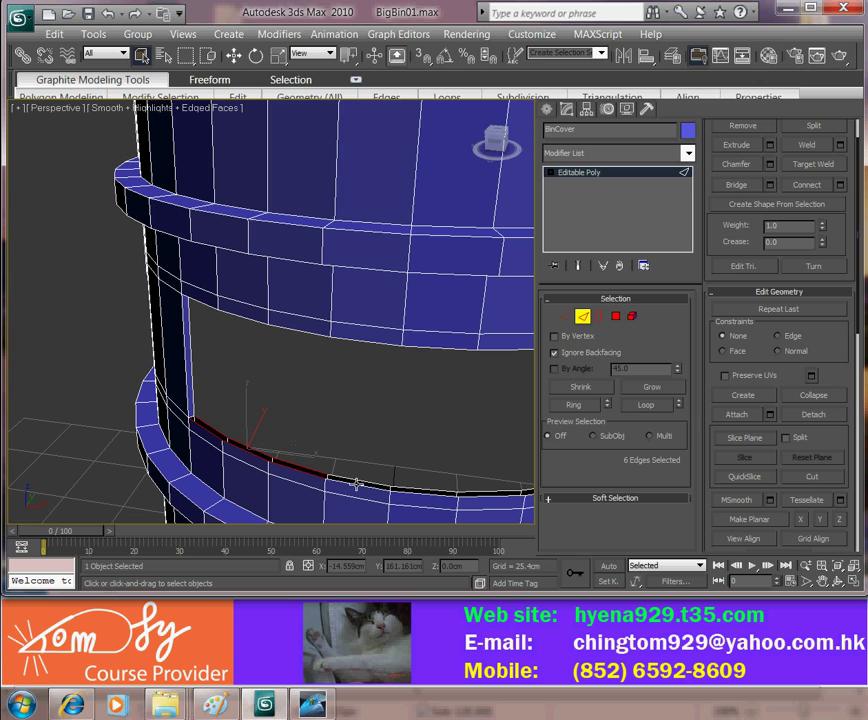
ctrl+click(358, 478)
ctrl+click(408, 493)
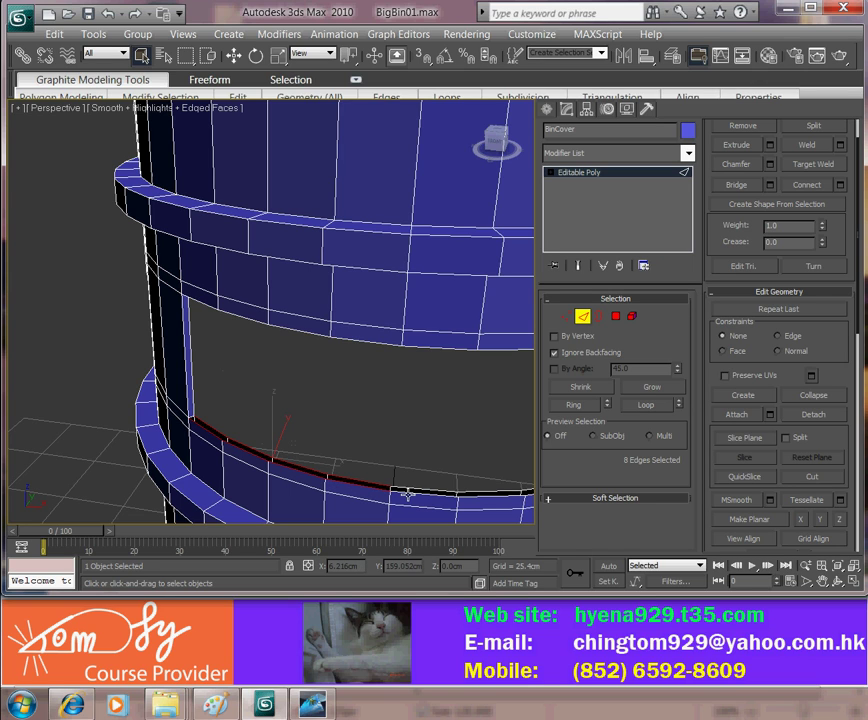
ctrl+click(430, 490)
ctrl+click(430, 490)
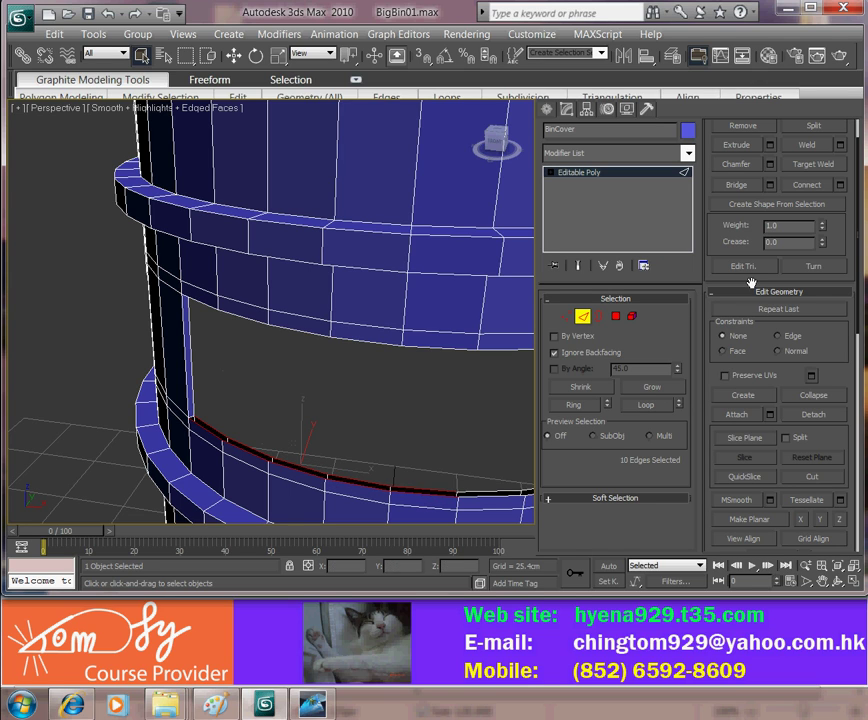
click(737, 186)
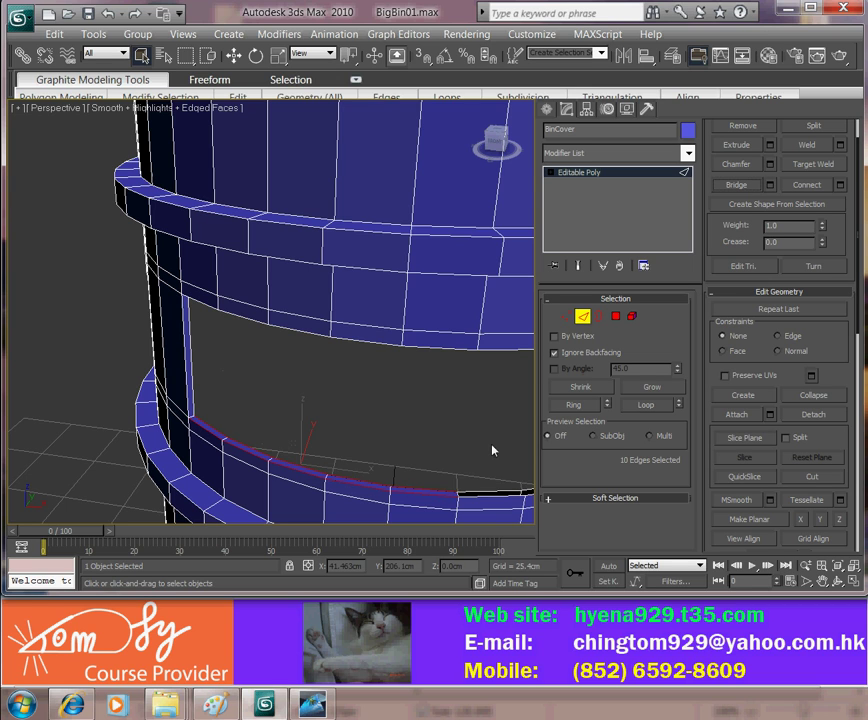
Bridge the remaining three outer border edges of the opening's lower rim to their matching inner edges.
alt+middle_drag(491, 451, 216, 456)
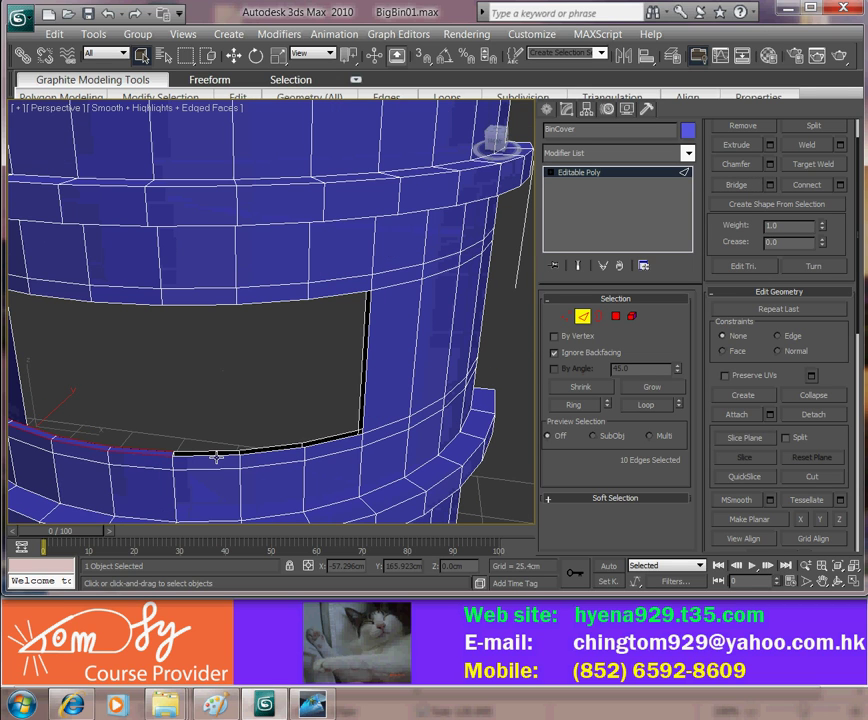
click(216, 456)
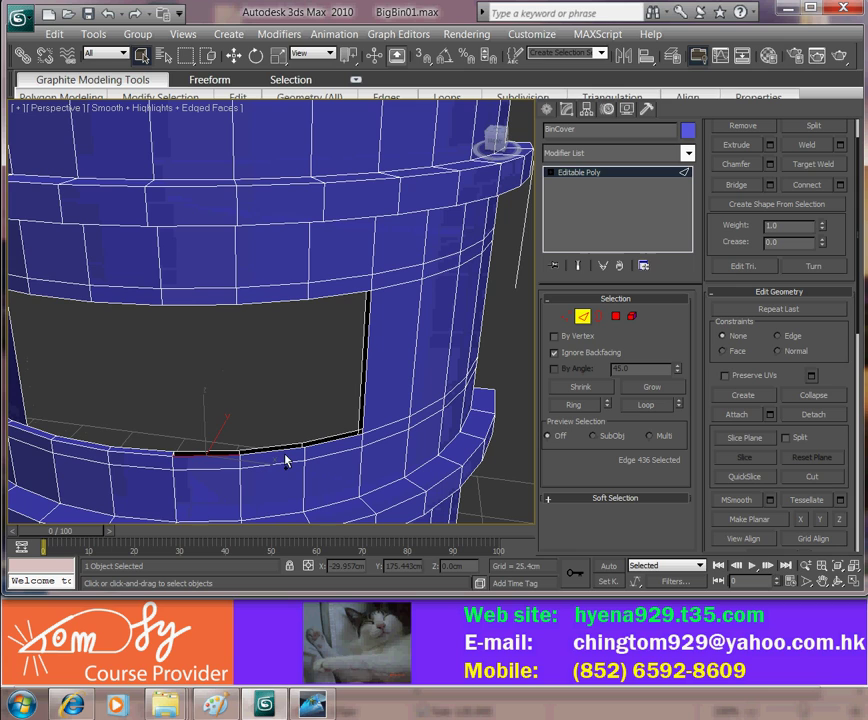
ctrl+click(284, 448)
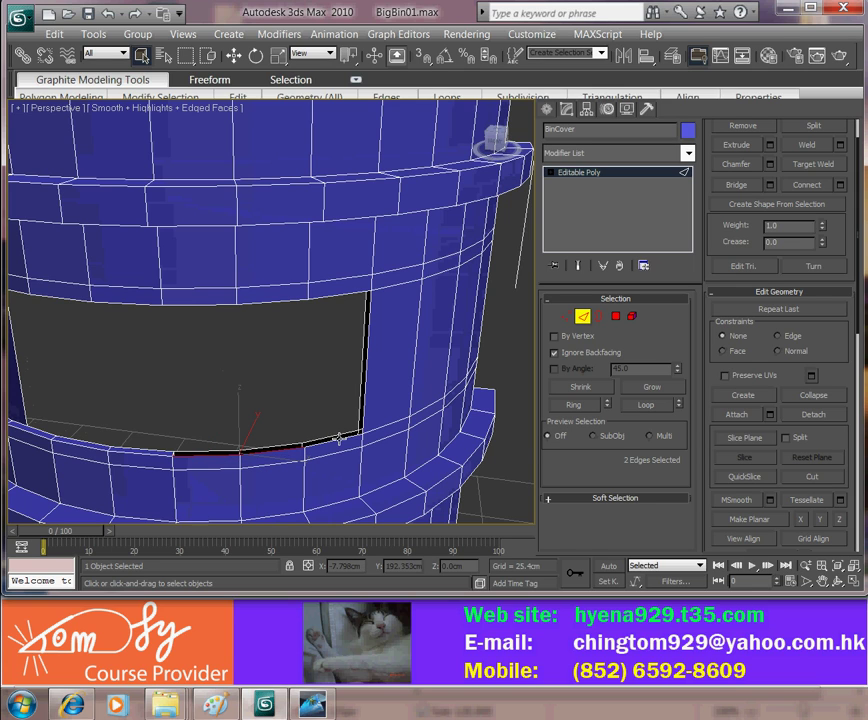
ctrl+click(234, 454)
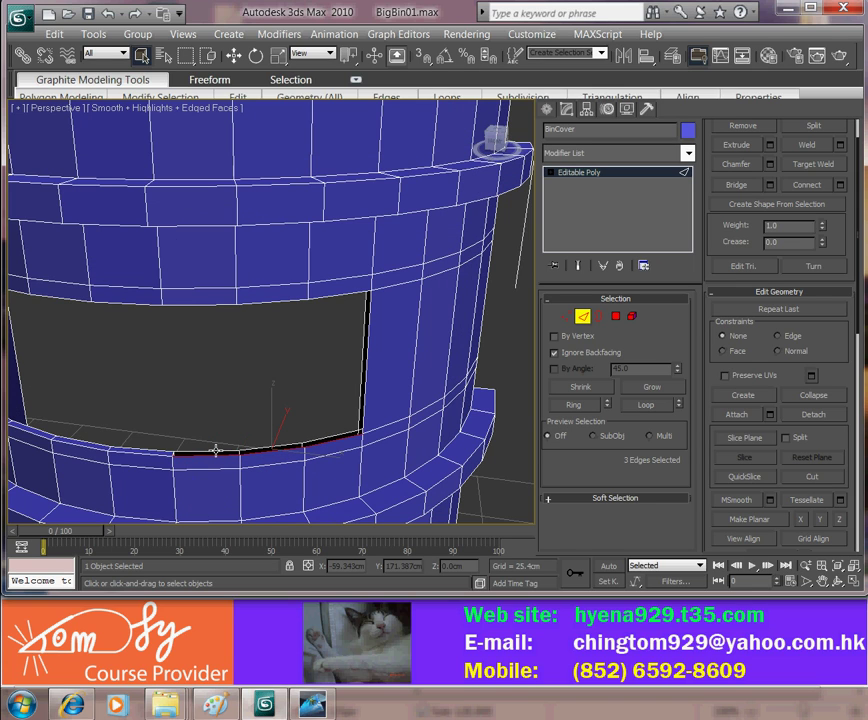
ctrl+click(276, 452)
ctrl+click(295, 444)
alt+click(336, 436)
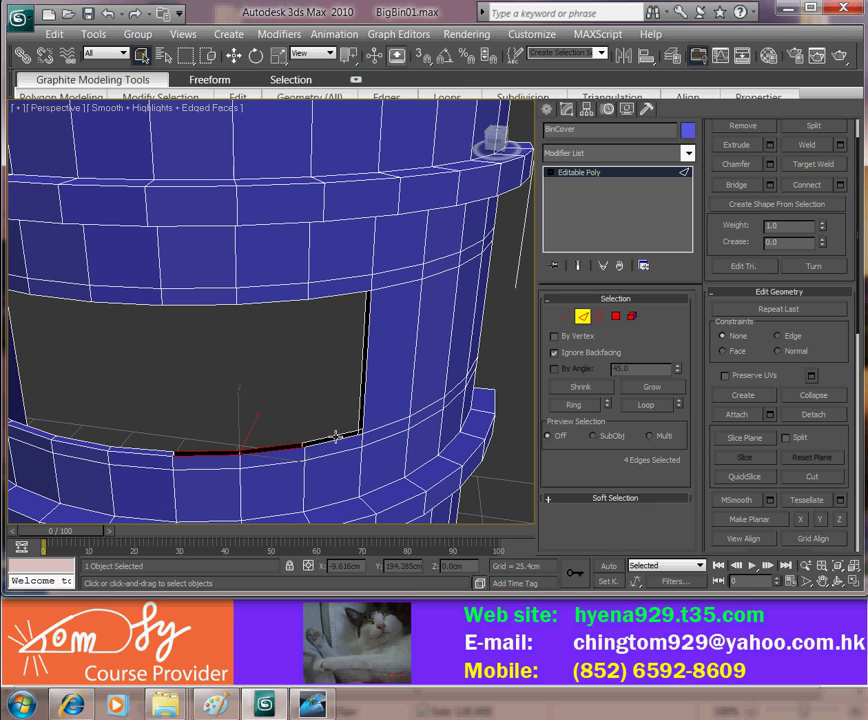
ctrl+click(337, 437)
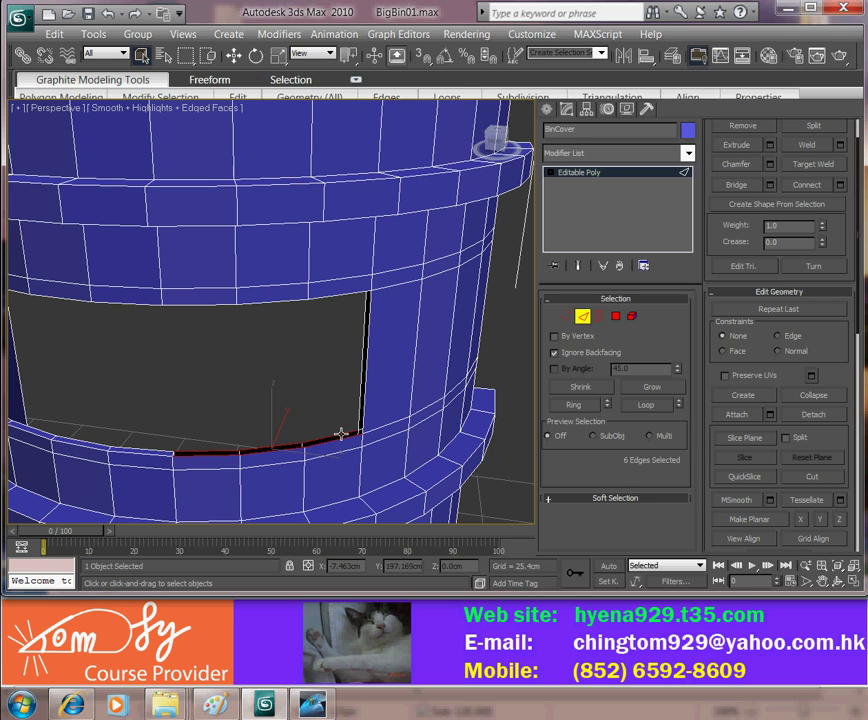
ctrl+click(338, 436)
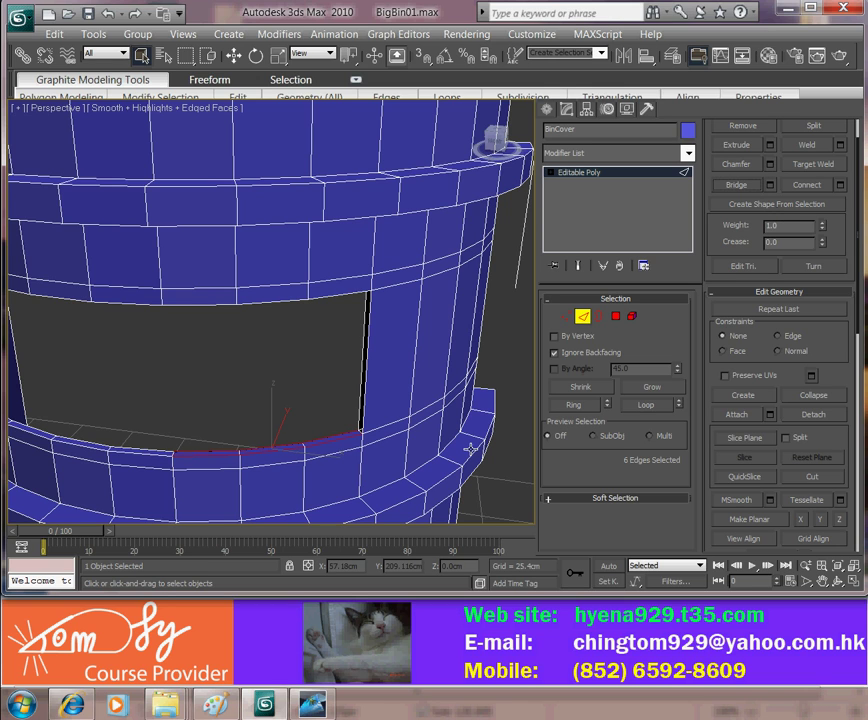
Bridge the outer and inner vertical border edges on the opening's last open side, clear the selection and leave edge editing.
alt+middle_drag(470, 450, 421, 477)
scroll(486, 428, up, 5)
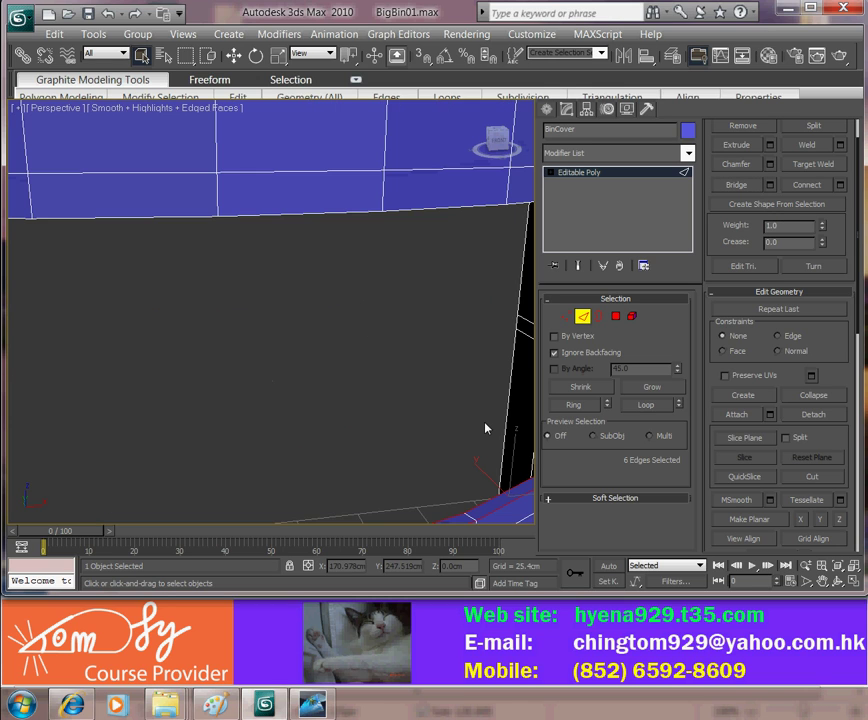
middle_drag(486, 428, 356, 430)
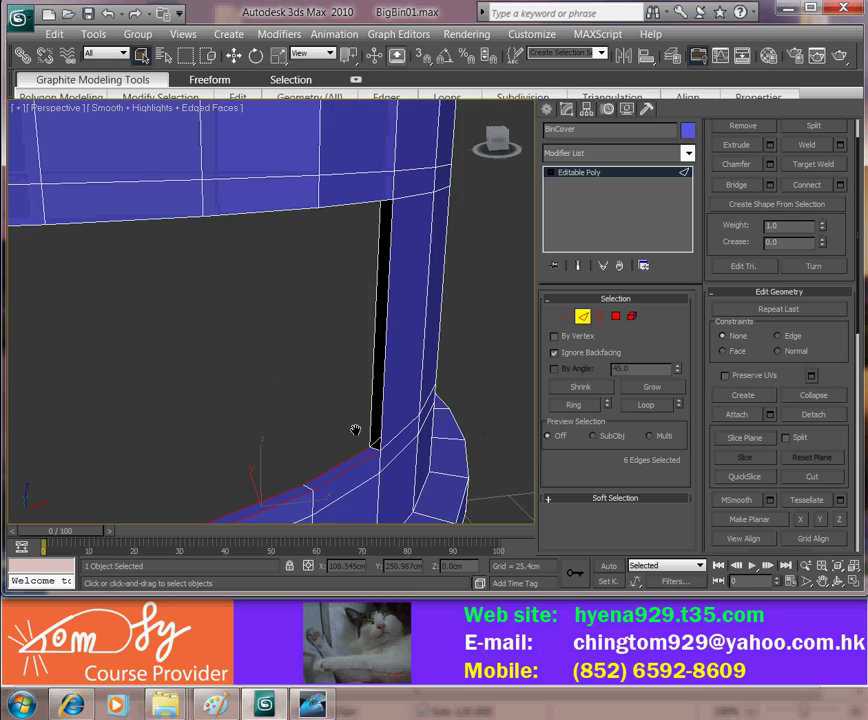
click(377, 380)
ctrl+click(390, 385)
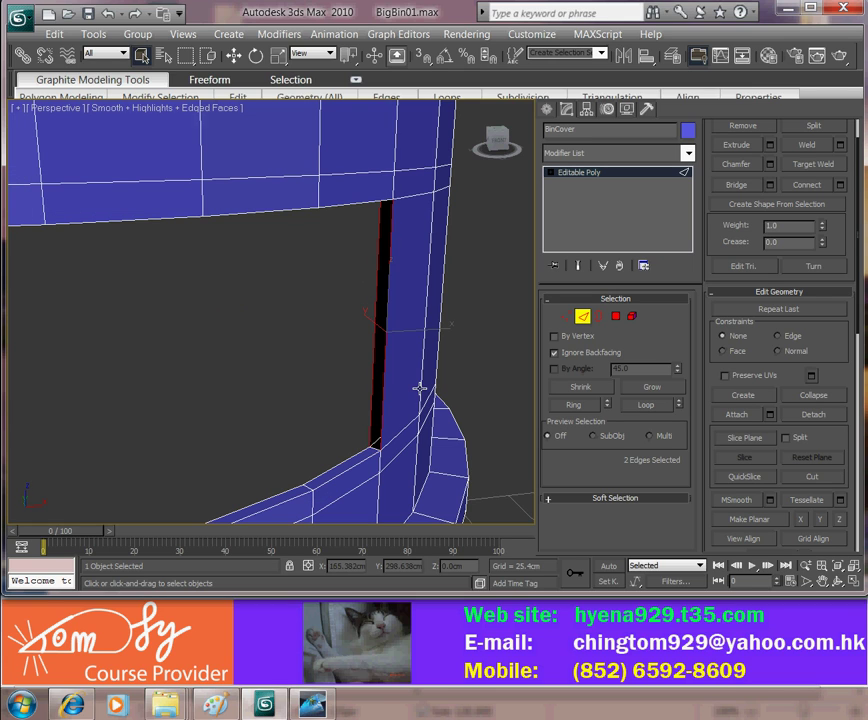
click(757, 189)
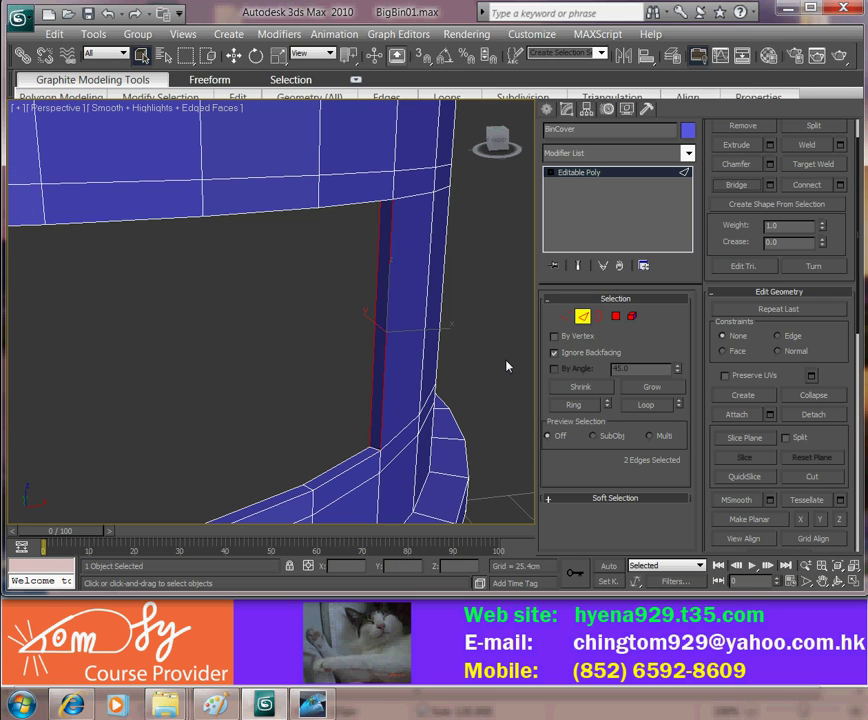
click(506, 366)
scroll(477, 384, down, 5)
scroll(403, 409, down, 3)
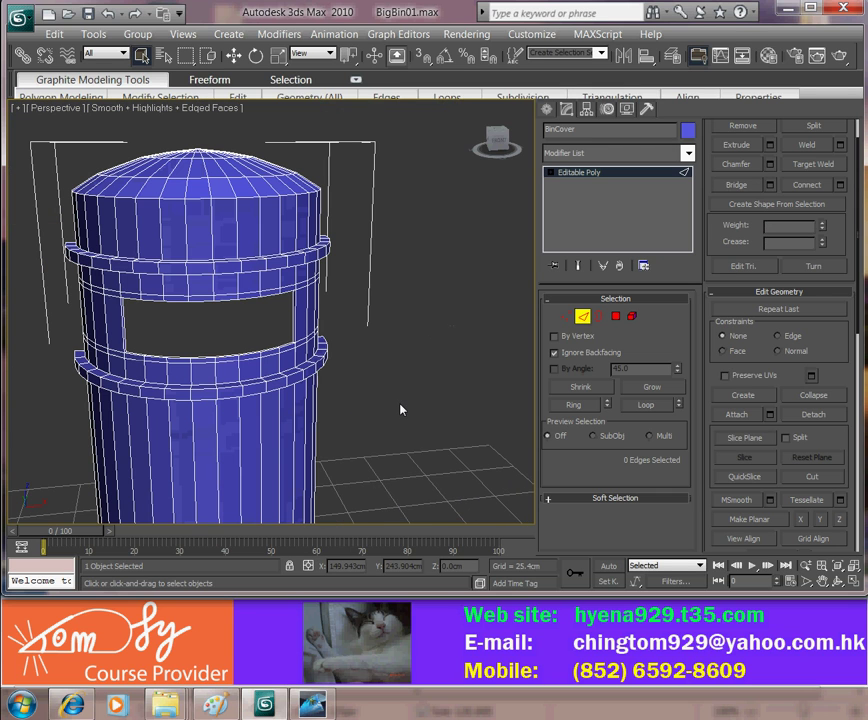
mouse_move(395, 425)
alt+middle_down()
mouse_move(244, 418)
mouse_move(380, 431)
mouse_move(387, 407)
alt+middle_up()
scroll(375, 425, down, 4)
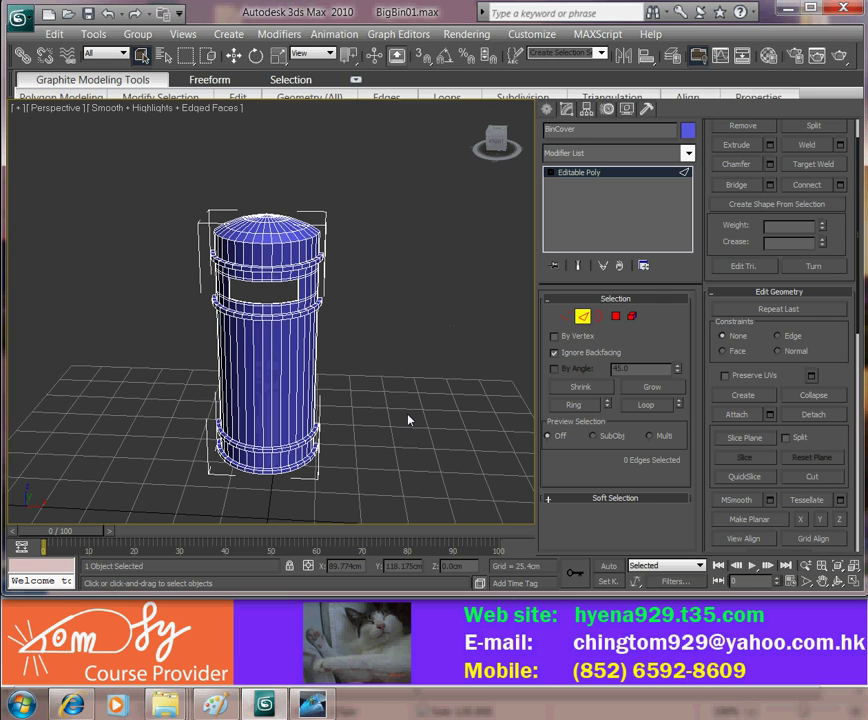
key(2)
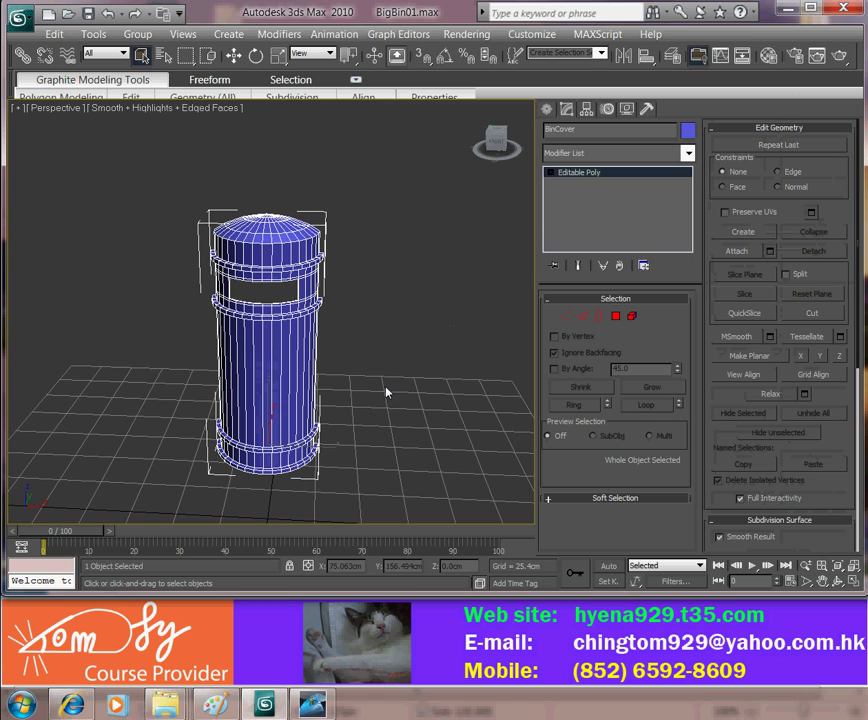
Apply a TurboSmooth modifier to the BinCover, turn off edged faces and examine the smoothed shape down to its base.
scroll(386, 392, up, 3)
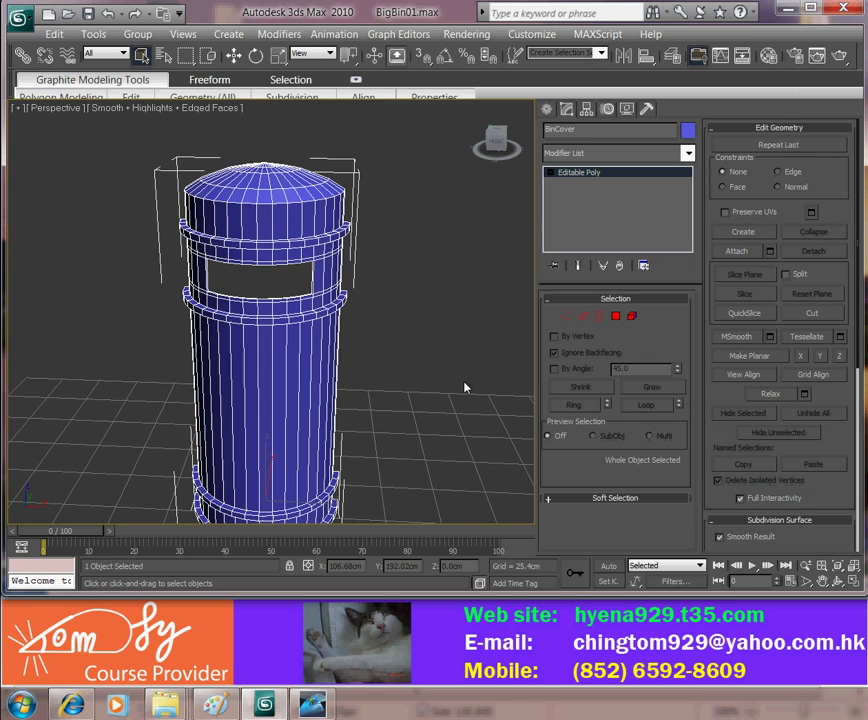
click(689, 154)
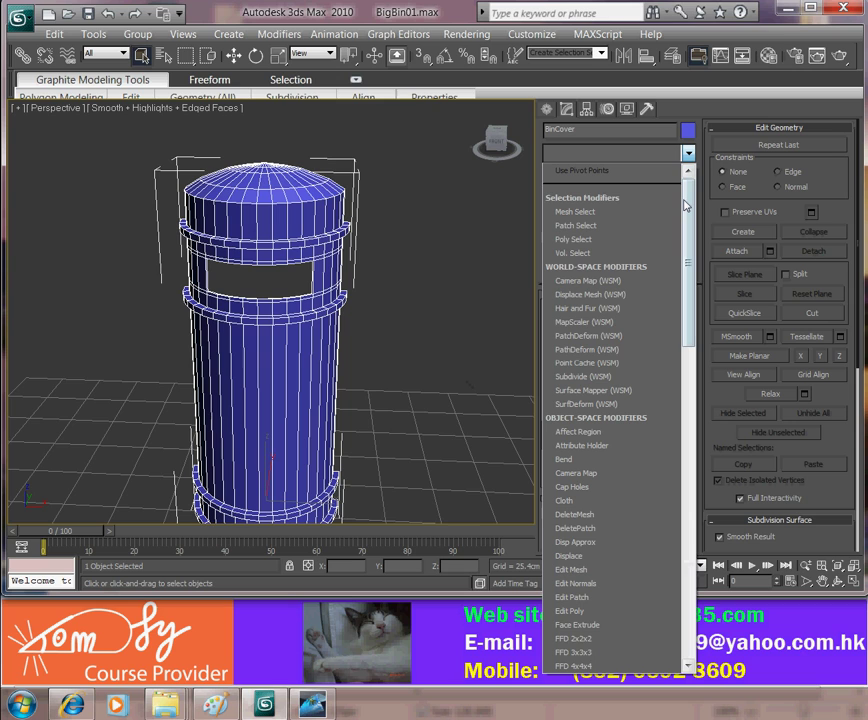
drag(686, 205, 703, 538)
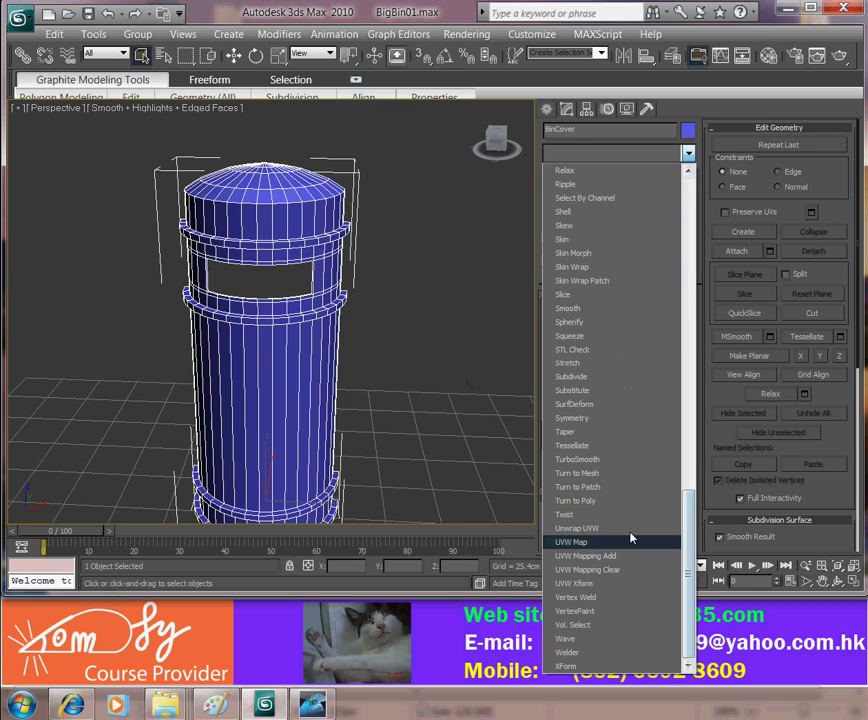
click(585, 461)
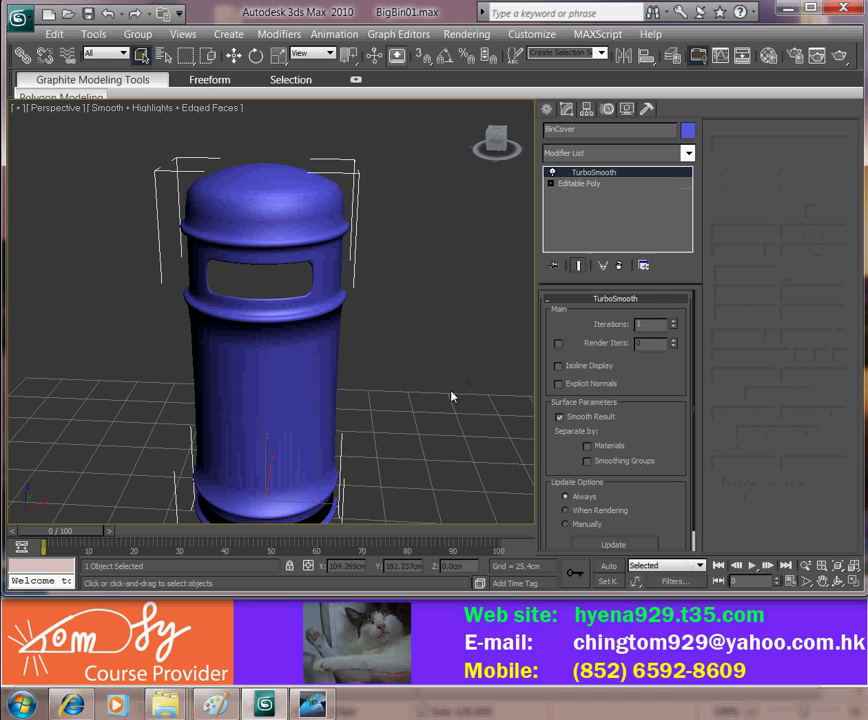
key(F4)
alt+middle_drag(451, 397, 401, 331)
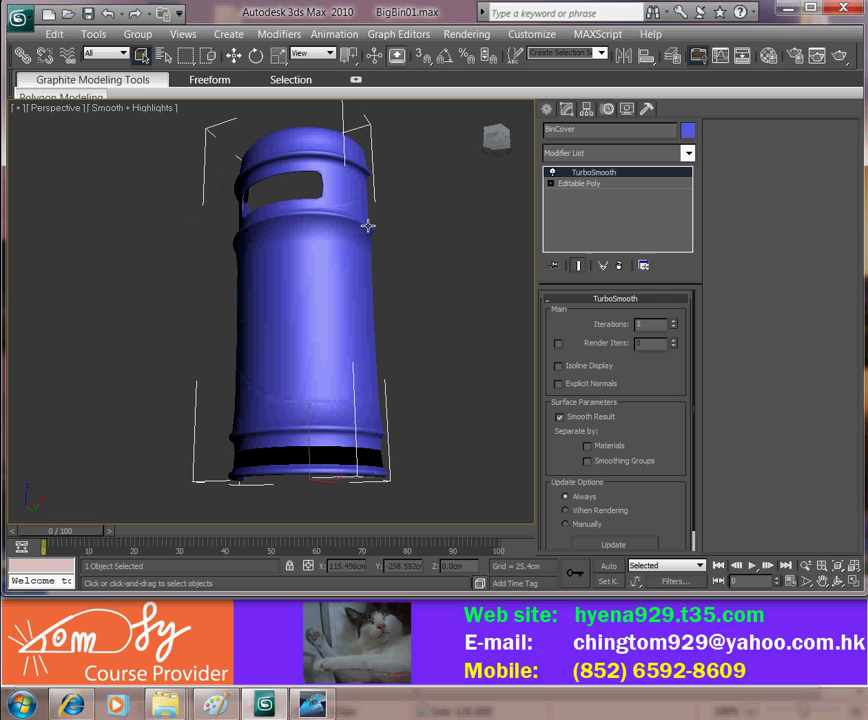
alt+middle_drag(368, 225, 366, 265)
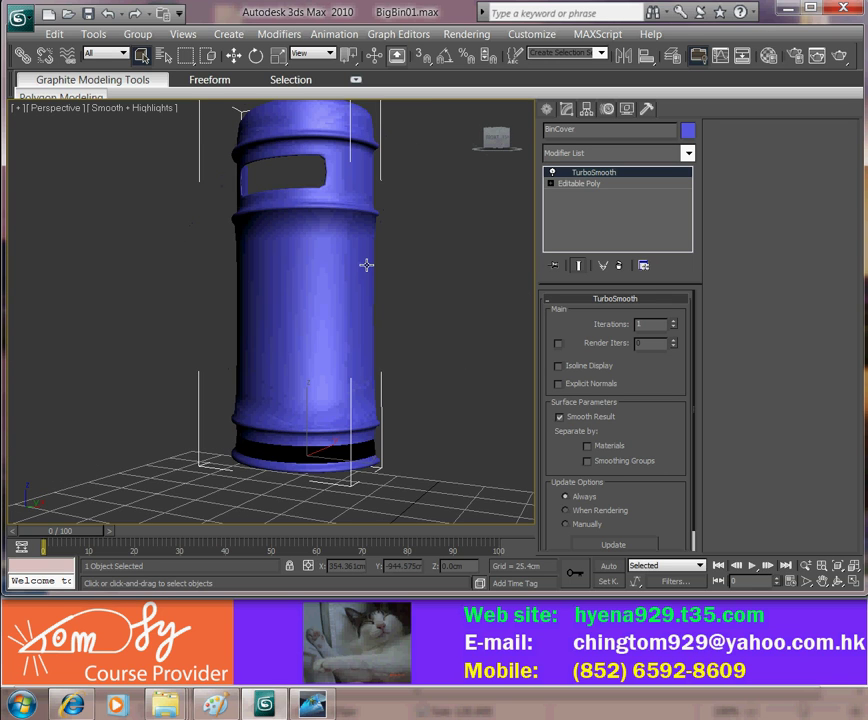
alt+middle_drag(325, 423, 424, 431)
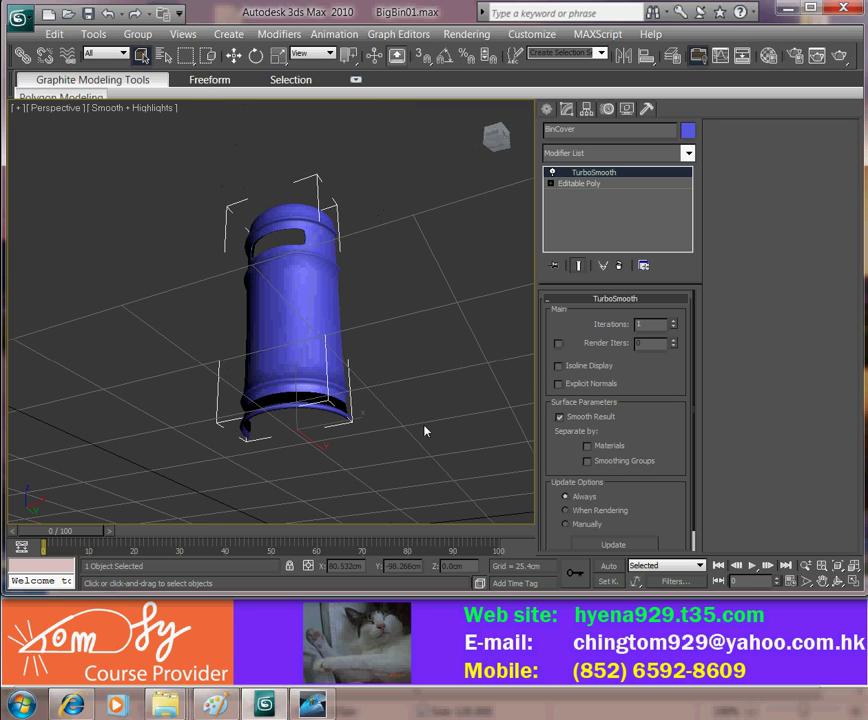
scroll(426, 435, up, 8)
alt+middle_drag(430, 470, 418, 513)
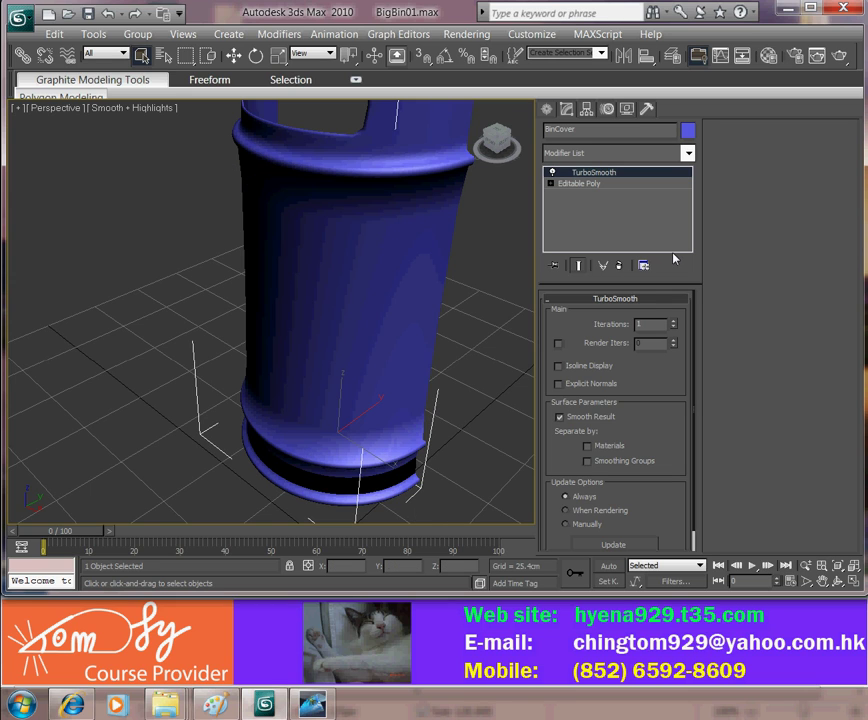
Delete the TurboSmooth modifier from the BinCover, turn edged faces back on and check the ribs and opening.
click(618, 263)
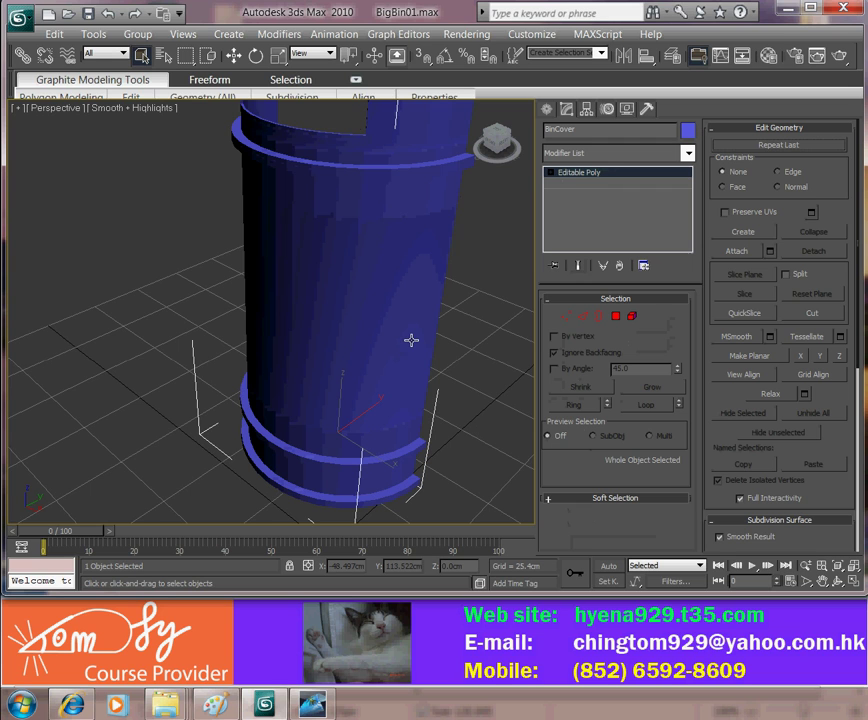
key(F4)
middle_drag(482, 399, 397, 290)
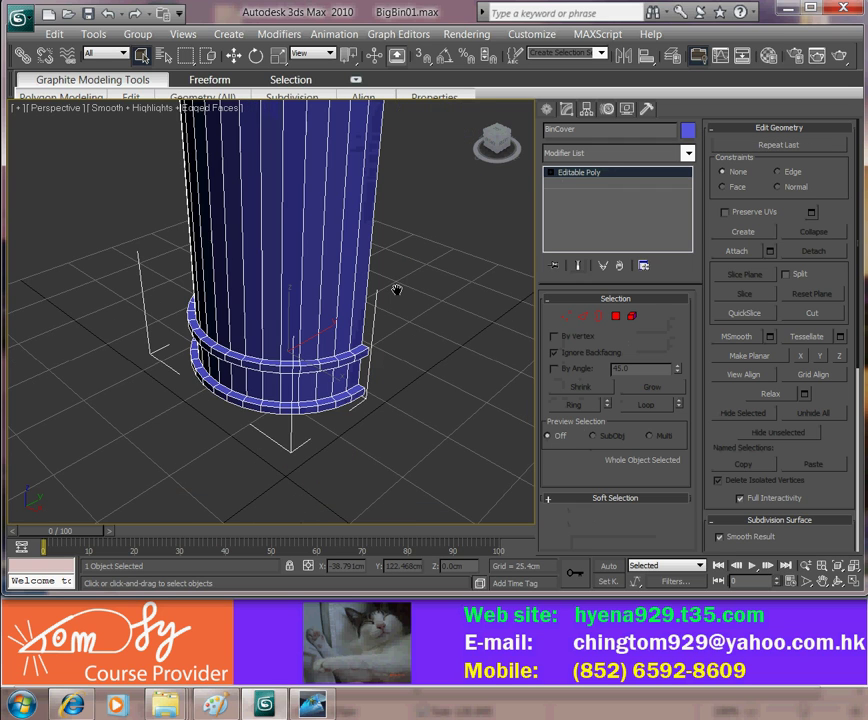
scroll(400, 288, up, 2)
scroll(404, 287, down, 2)
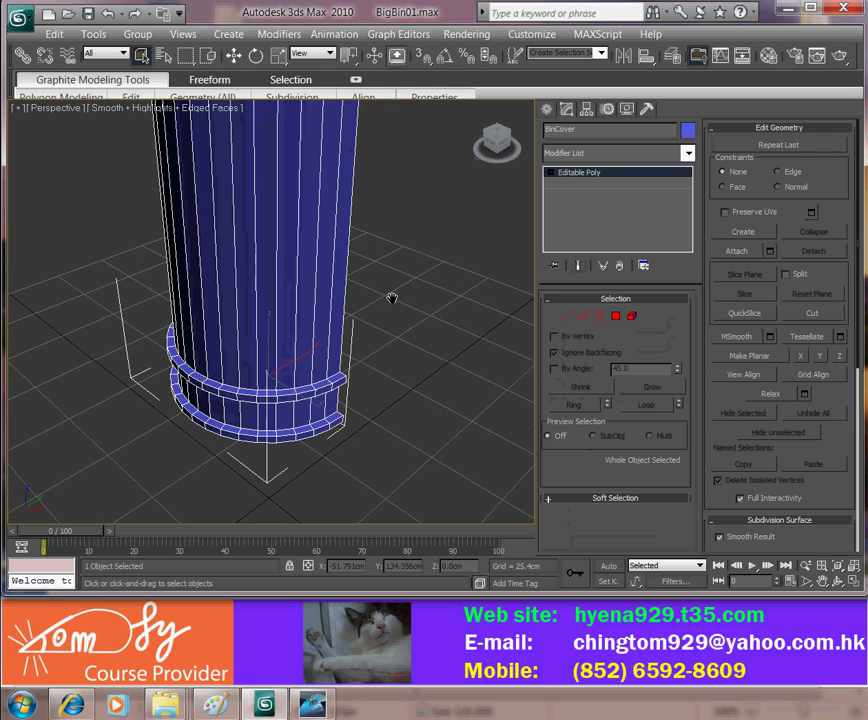
middle_drag(392, 298, 407, 413)
scroll(390, 362, up, 2)
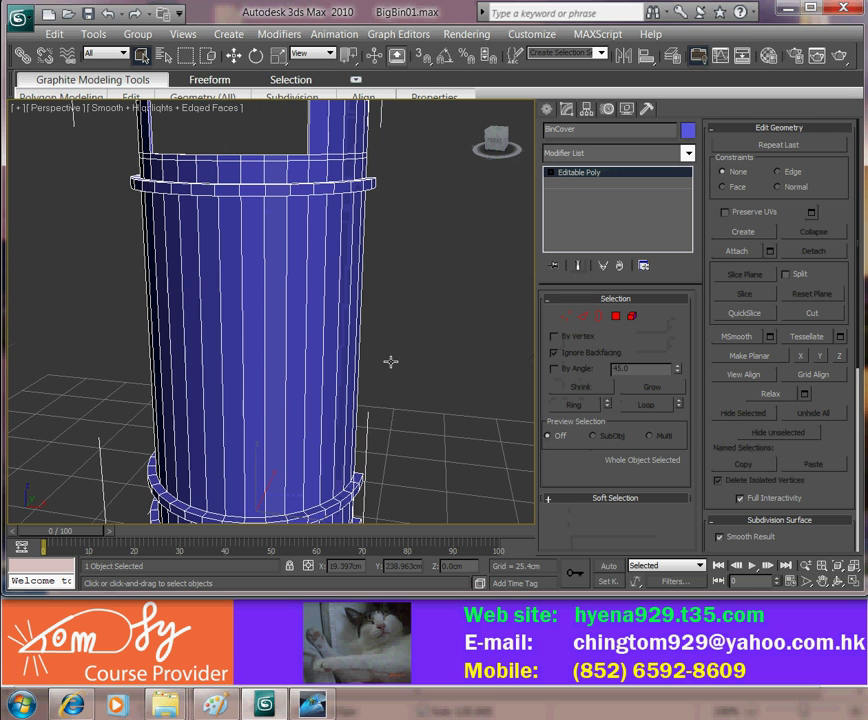
alt+middle_drag(390, 362, 312, 397)
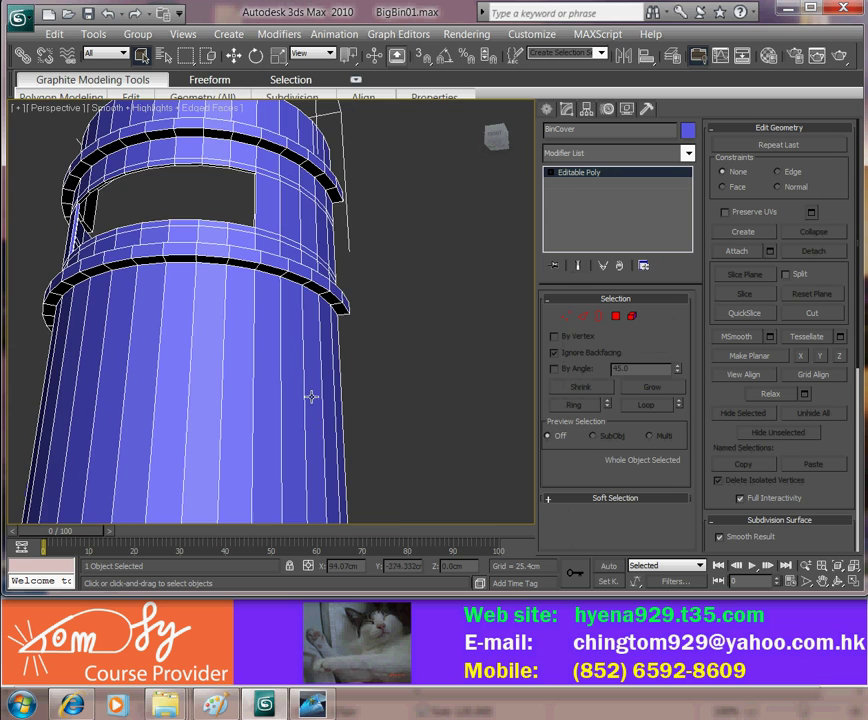
Connect the ring of short edges under the rib below the opening with 2 segments and a pinch of 50.
scroll(296, 283, up, 5)
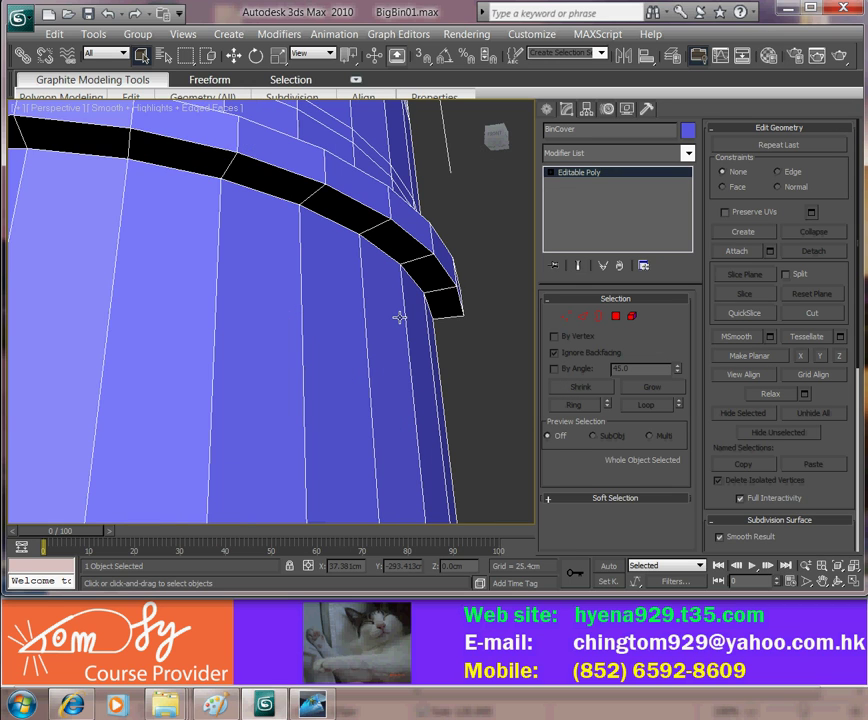
alt+middle_drag(399, 317, 328, 383)
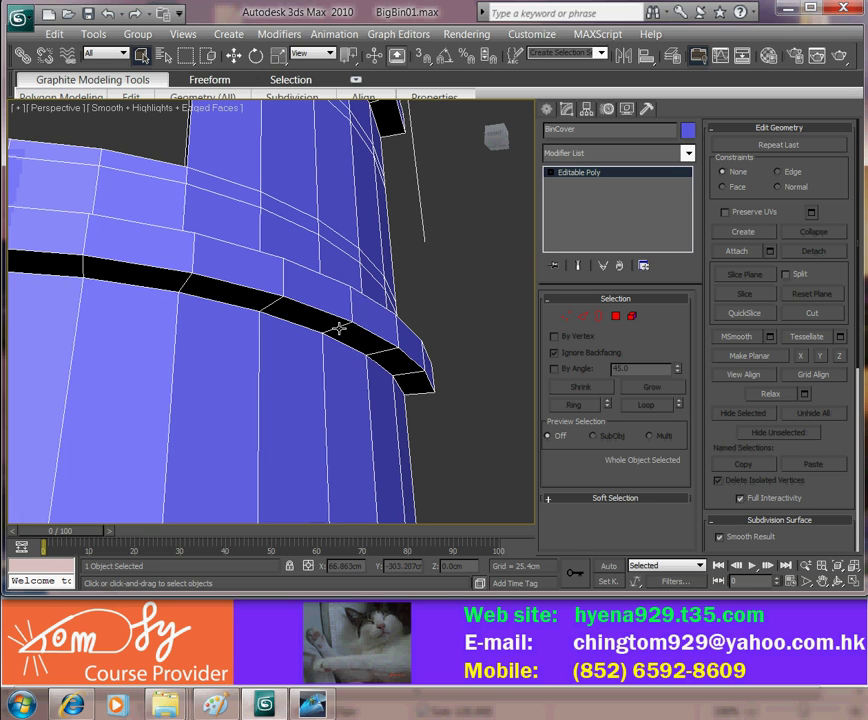
click(584, 317)
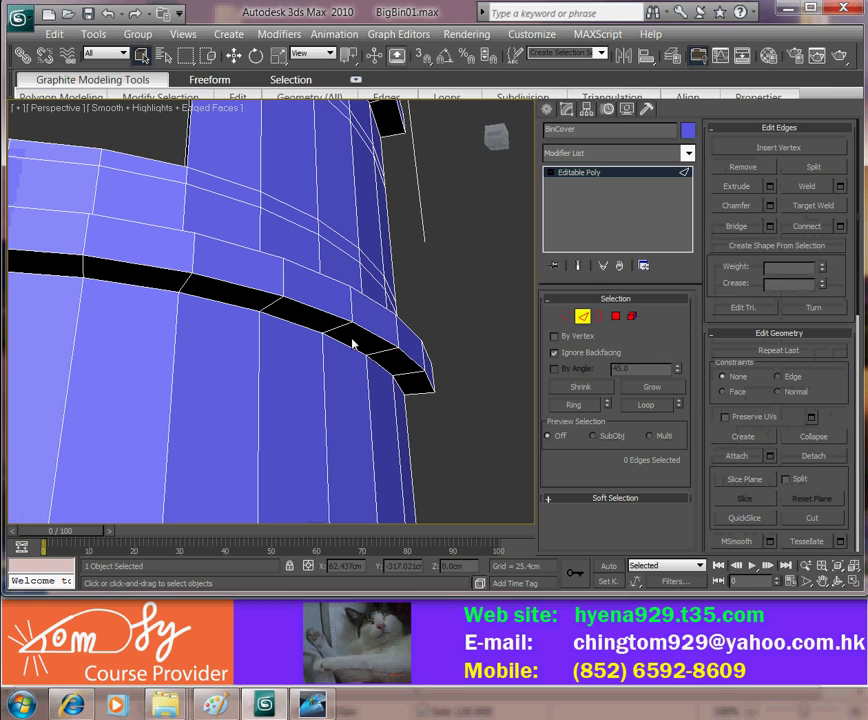
click(350, 340)
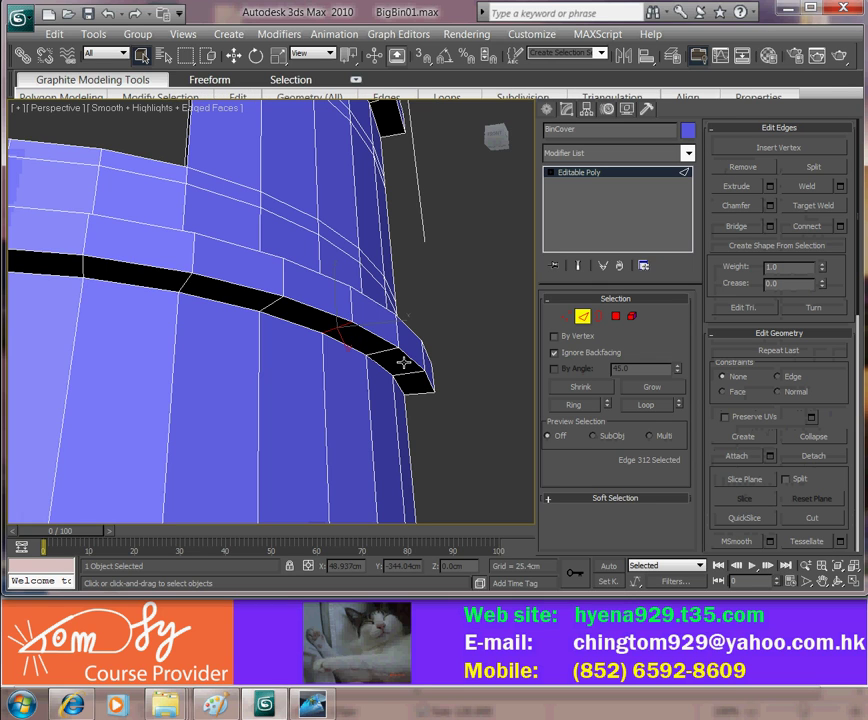
click(570, 403)
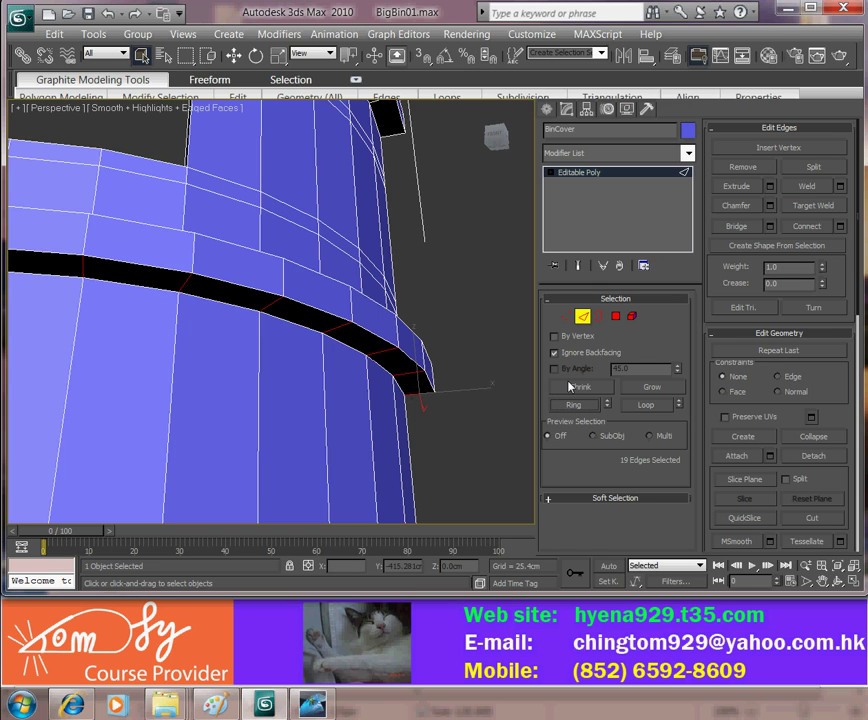
click(840, 226)
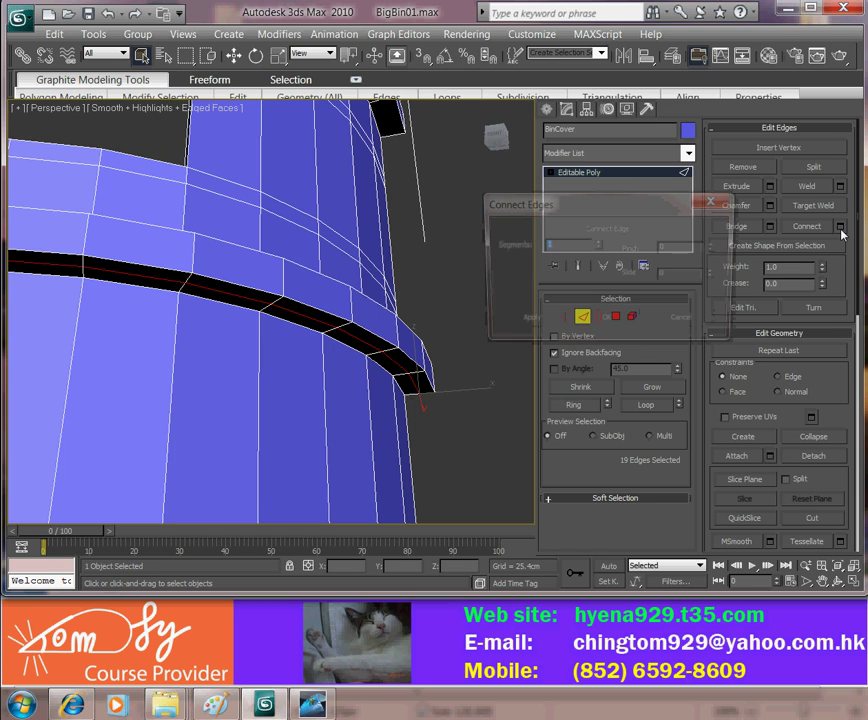
click(598, 242)
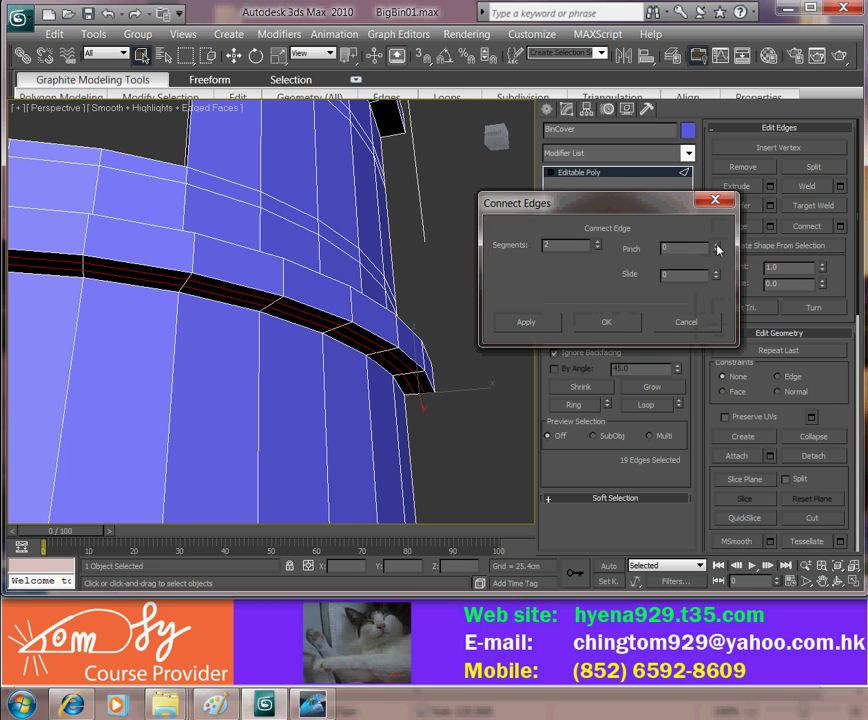
drag(717, 250, 728, 176)
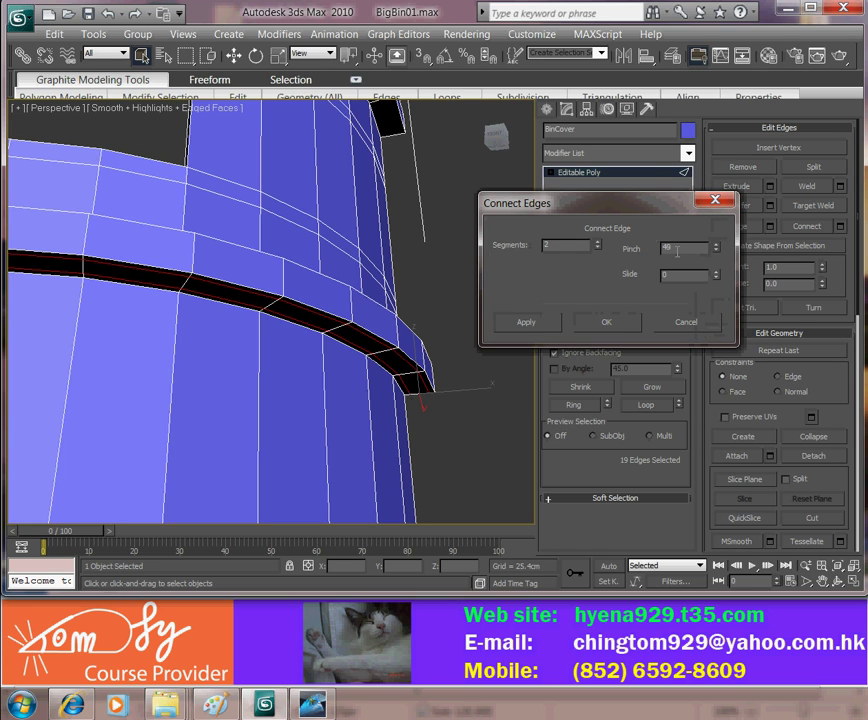
double_click(677, 252)
text(50)
key(Return)
click(621, 322)
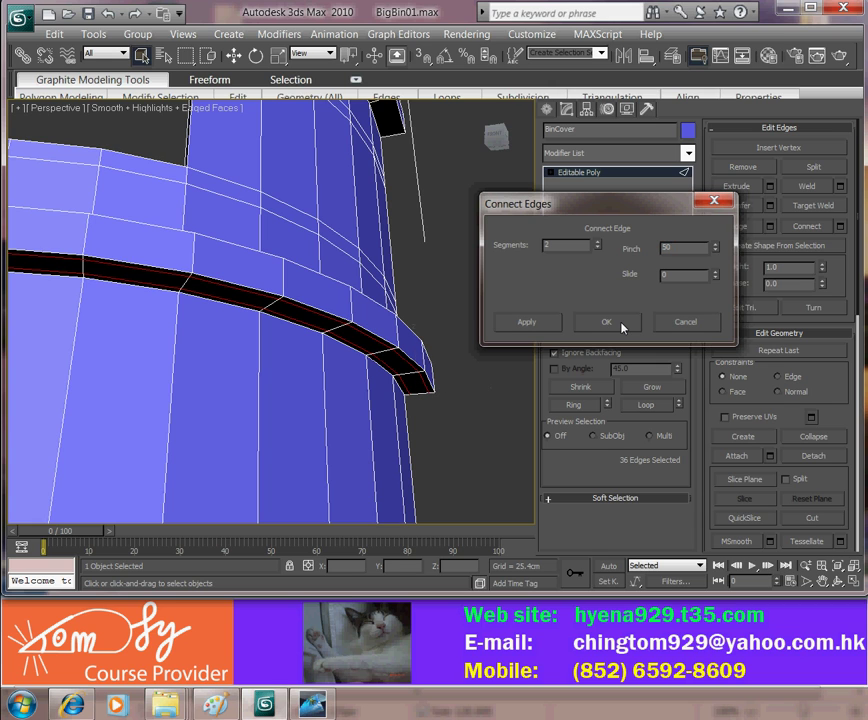
click(378, 482)
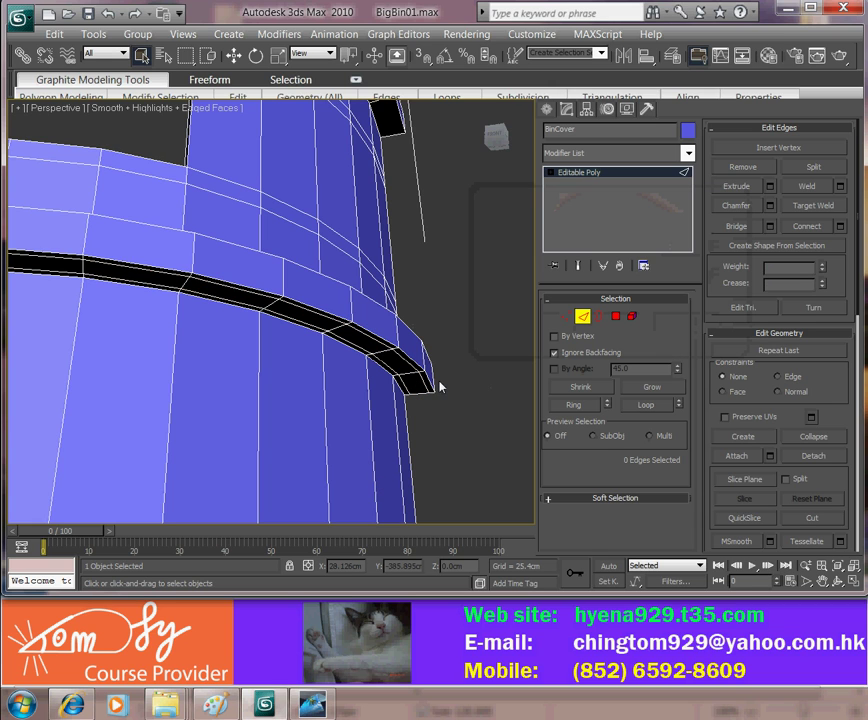
Select the ring of long vertical edges on the bin's body and preview a 2-segment Connect with a pinch of 97.
alt+middle_drag(440, 388, 289, 383)
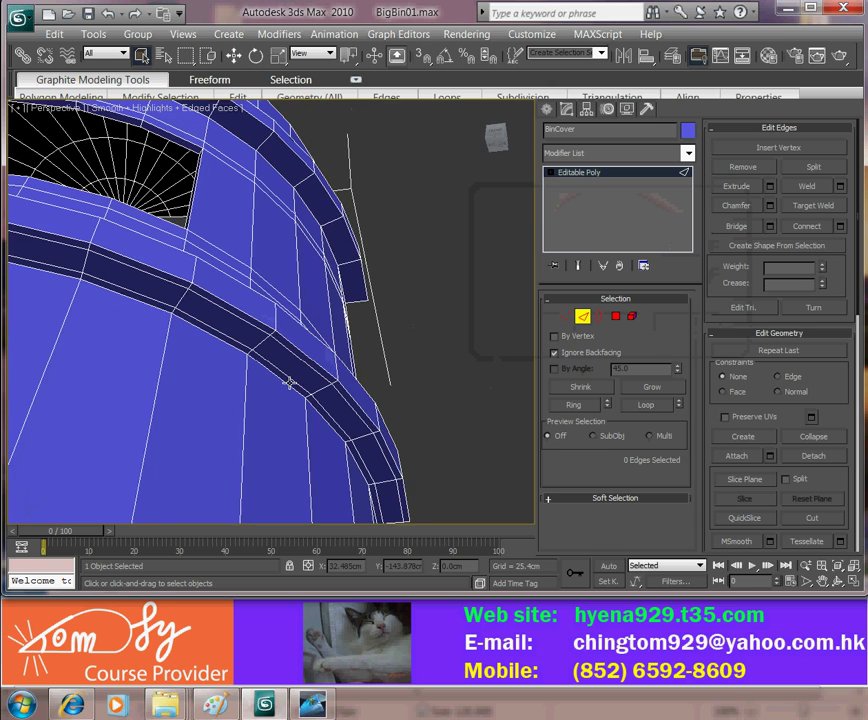
click(305, 435)
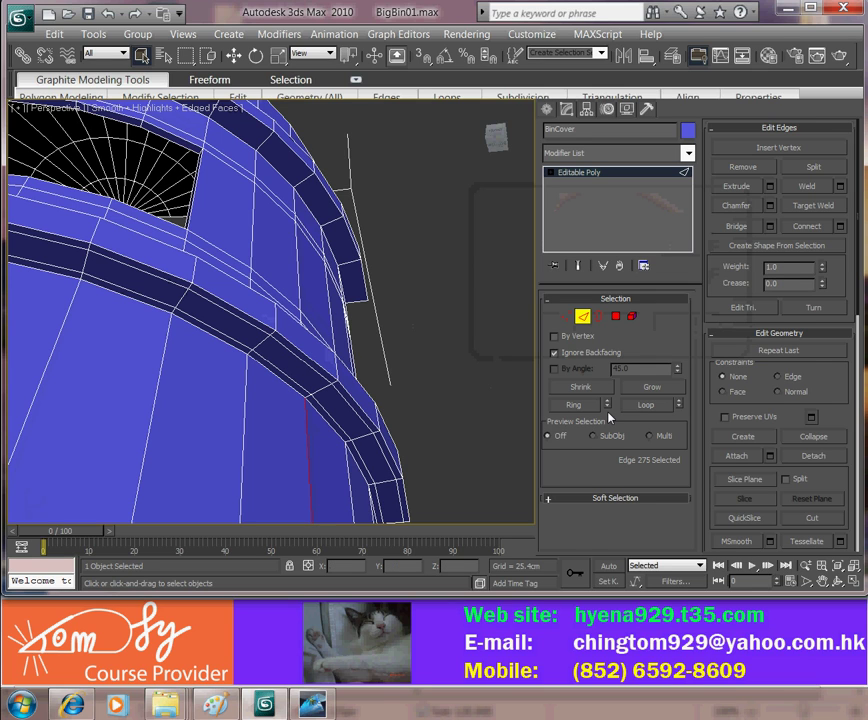
click(573, 404)
alt+middle_drag(450, 350, 404, 294)
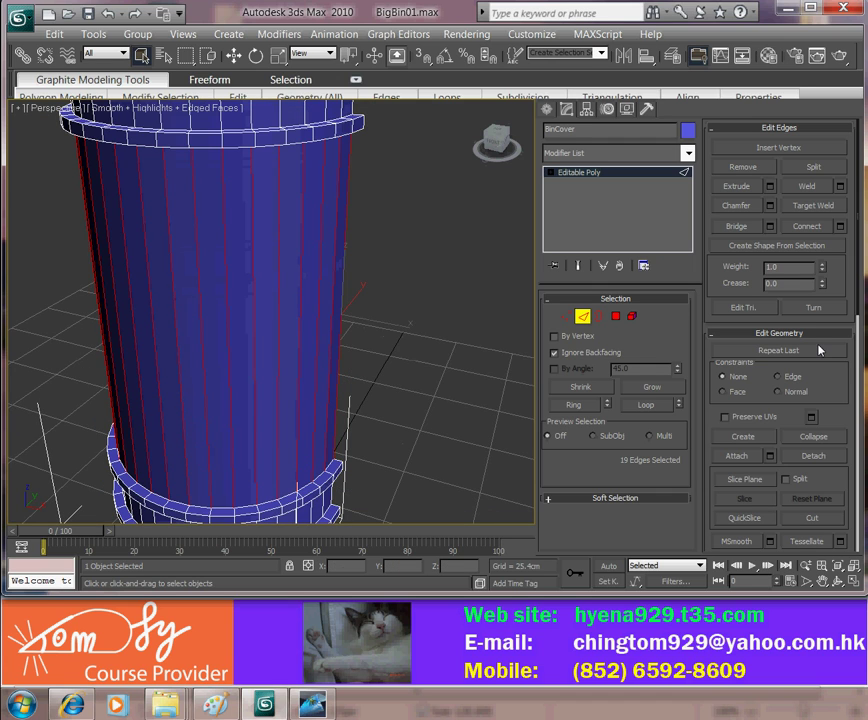
click(843, 228)
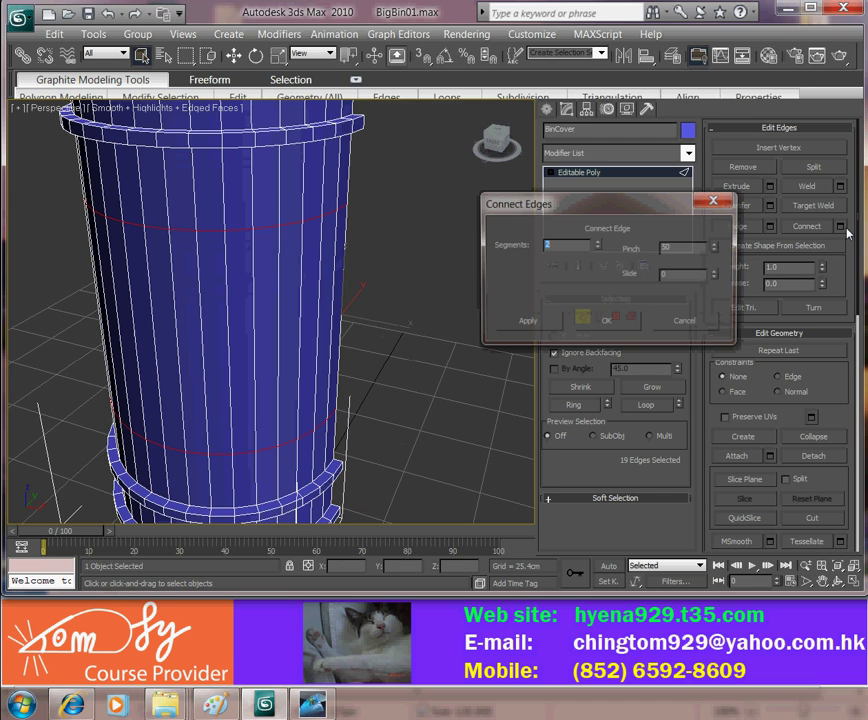
drag(723, 253, 716, 180)
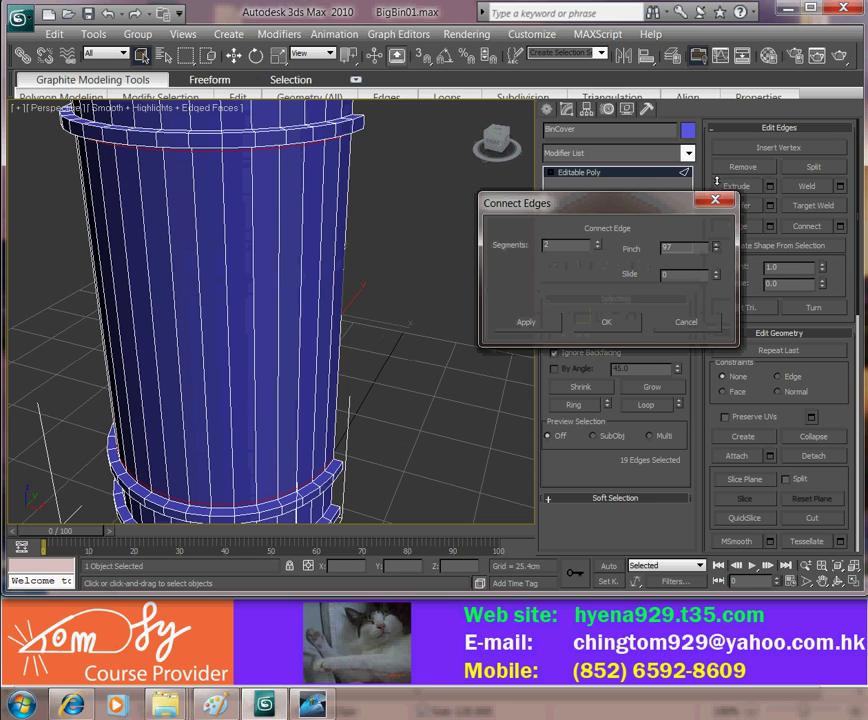
Set the body connection's pinch to 98, confirm the two new edge loops and clear the selection.
alt+middle_drag(397, 347, 376, 260)
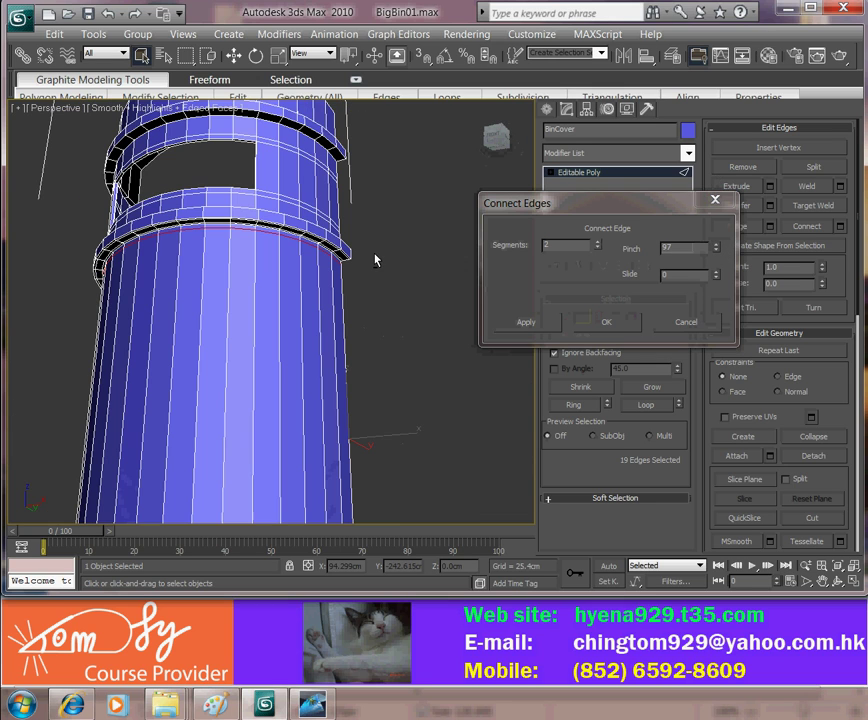
scroll(385, 322, up, 4)
middle_drag(387, 325, 373, 427)
scroll(387, 345, up, 3)
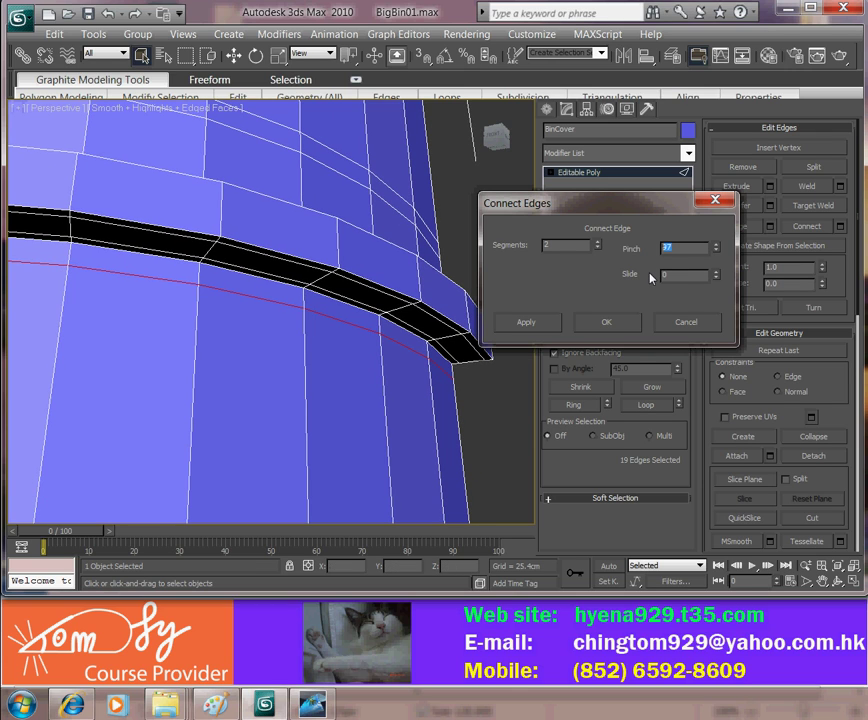
text(5)
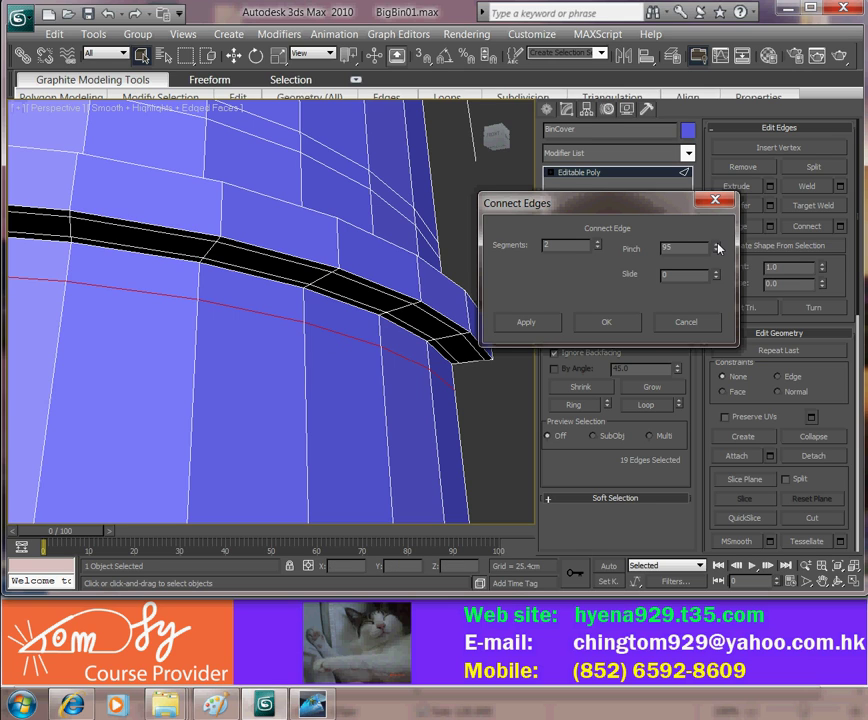
mouse_move(717, 248)
mouse_down()
mouse_move(718, 232)
mouse_move(721, 241)
mouse_up()
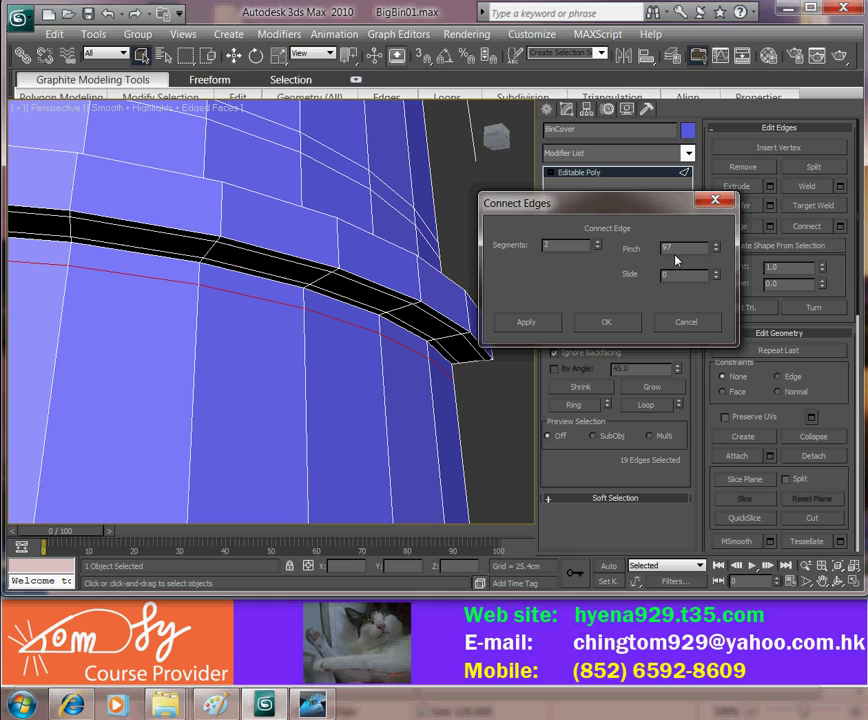
text(98)
key(Return)
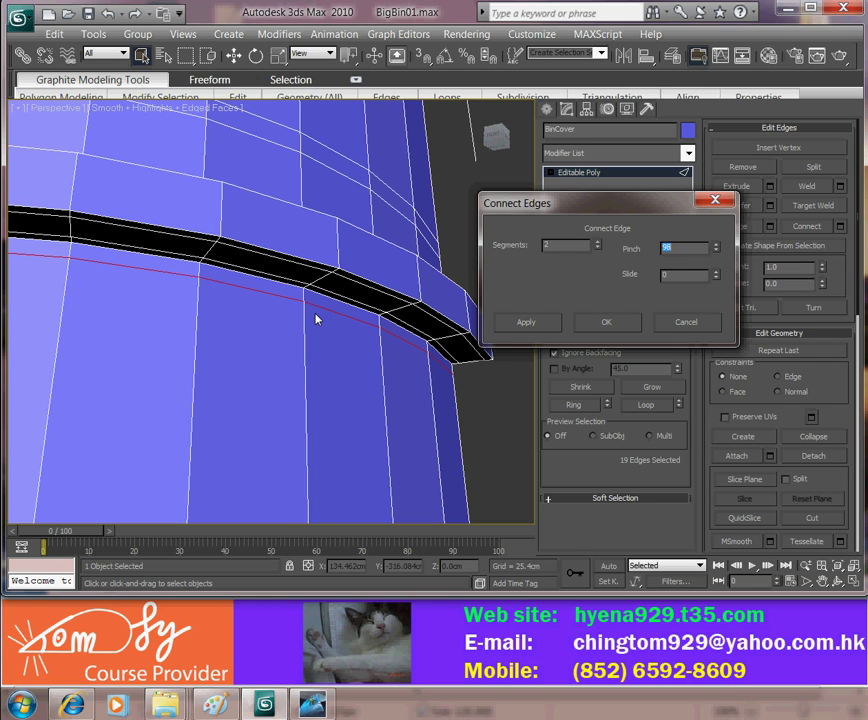
click(613, 325)
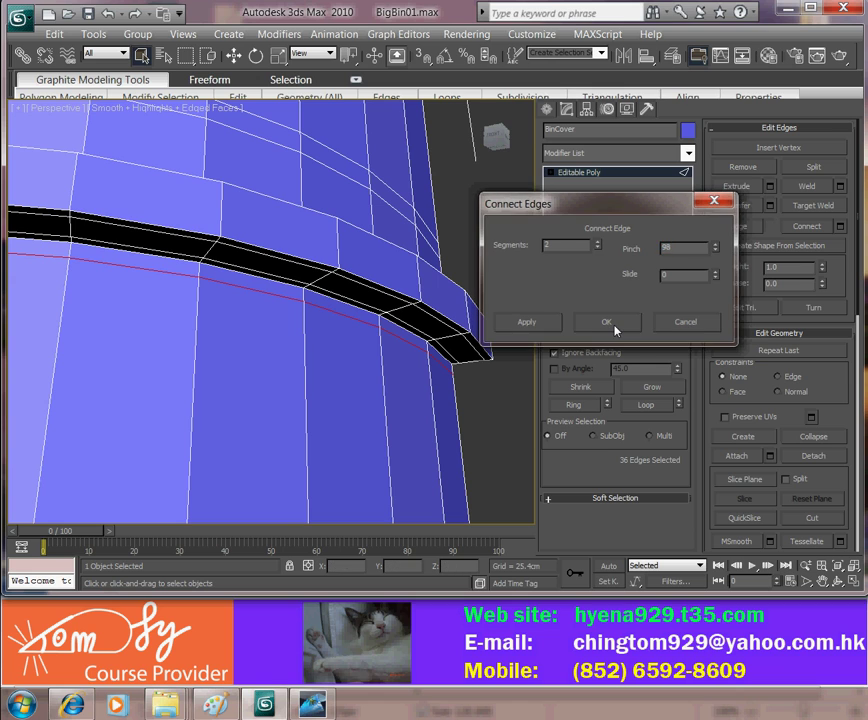
click(523, 424)
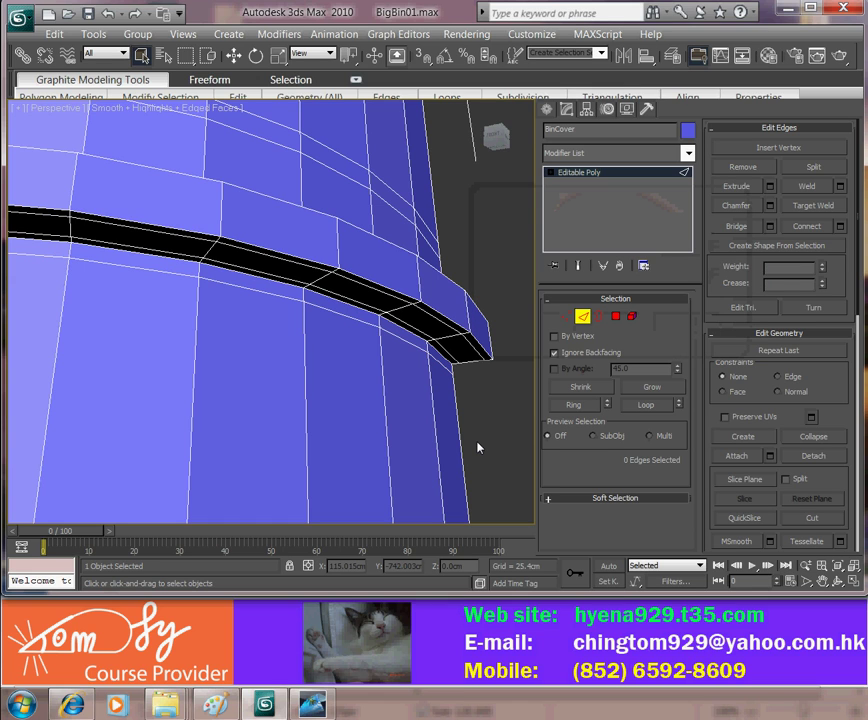
Leave edge editing, apply a TurboSmooth modifier to the BinCover and turn off edged faces.
scroll(478, 448, up, 3)
scroll(476, 404, down, 2)
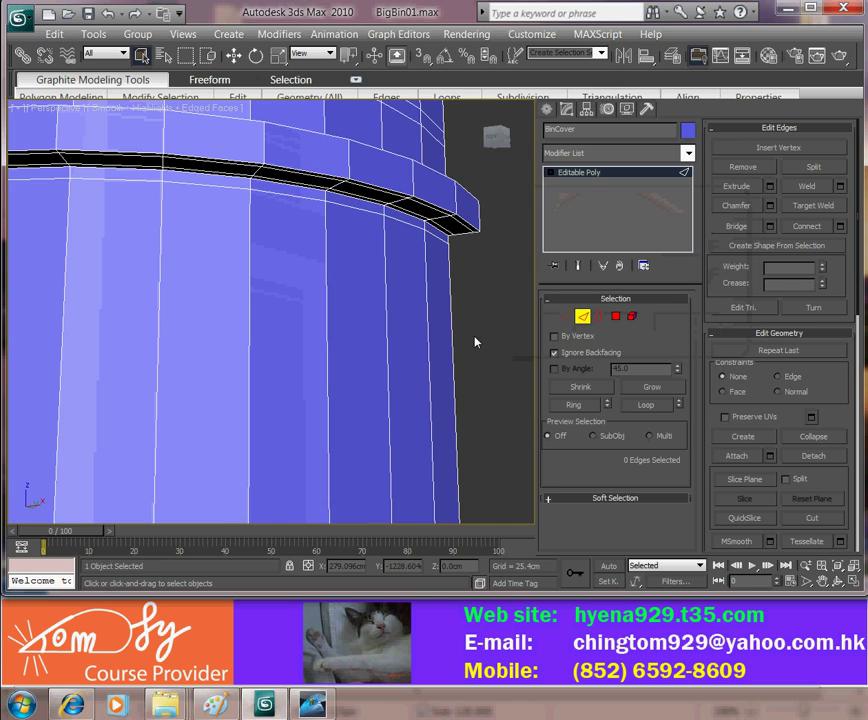
alt+middle_drag(475, 342, 419, 315)
click(583, 315)
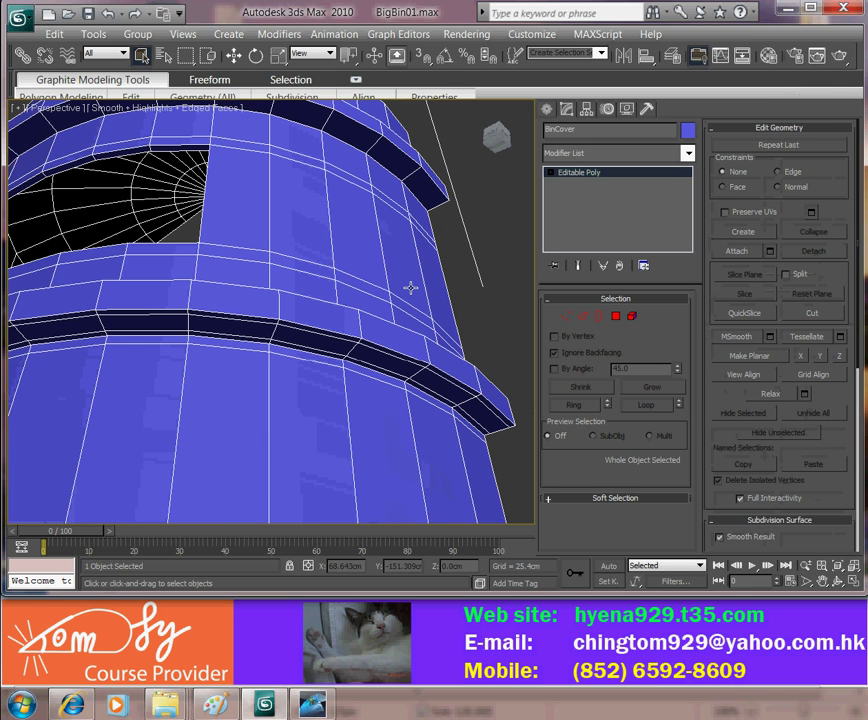
click(688, 153)
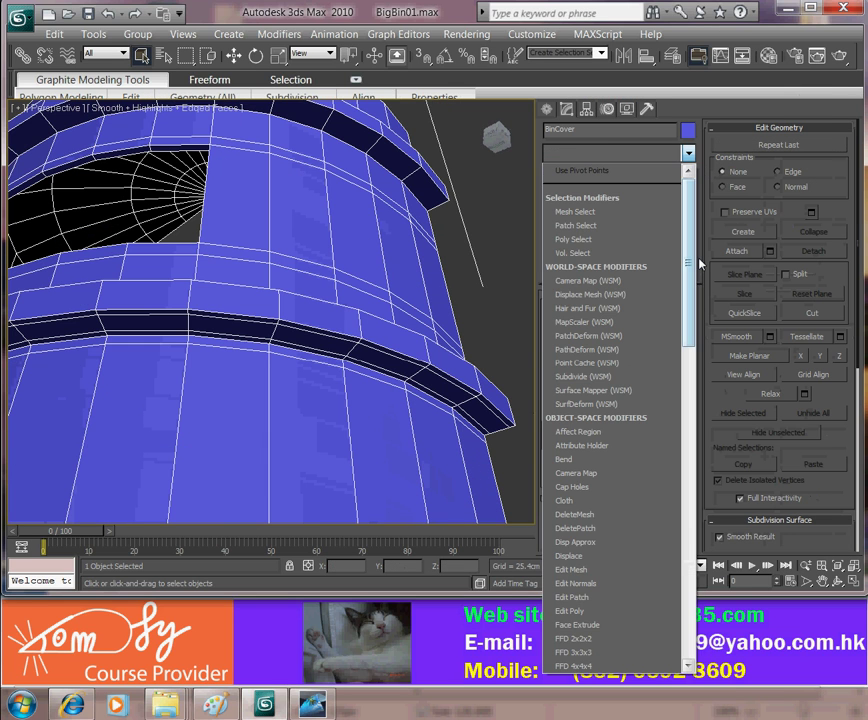
scroll(660, 614, down, 20)
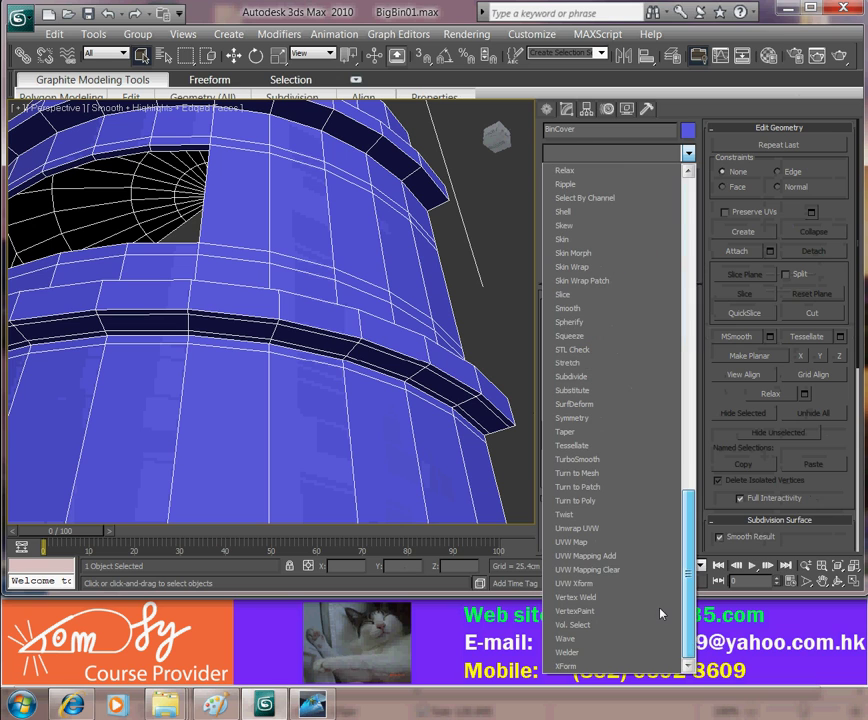
click(597, 461)
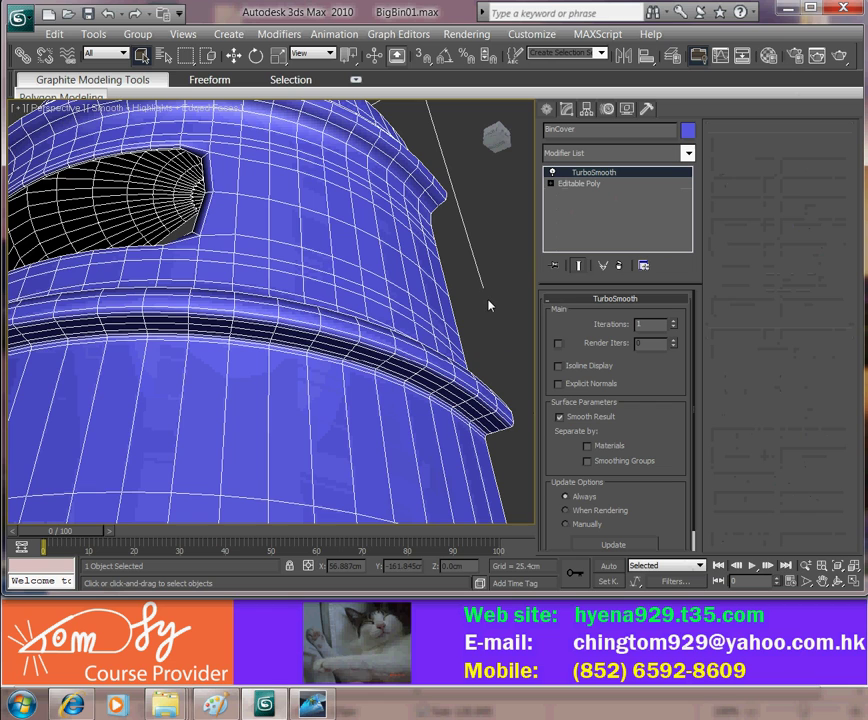
key(F4)
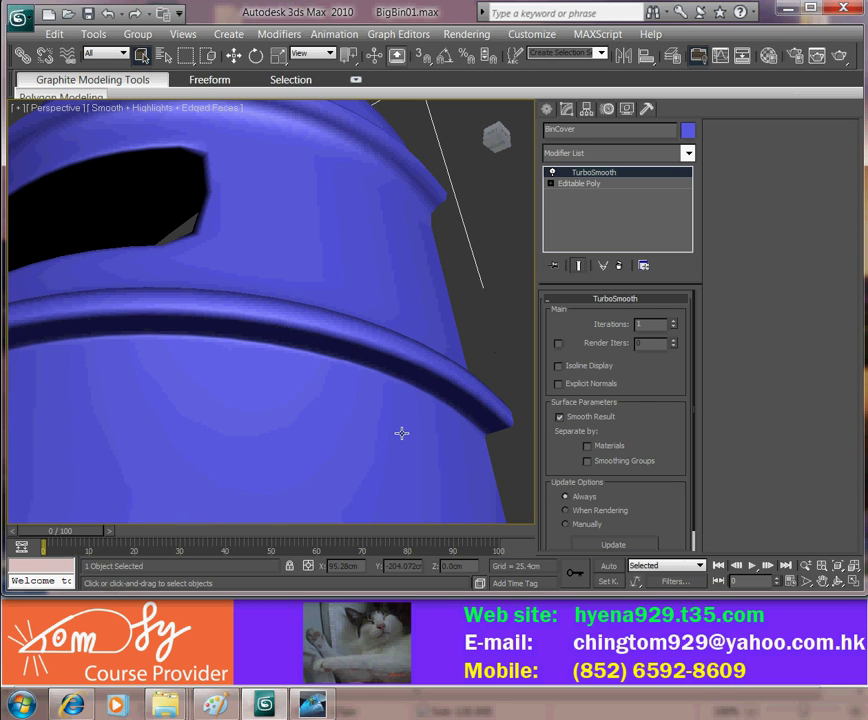
Examine the smoothed BinCover around the lower rib, the body and the opening's corners.
alt+middle_drag(438, 404, 402, 353)
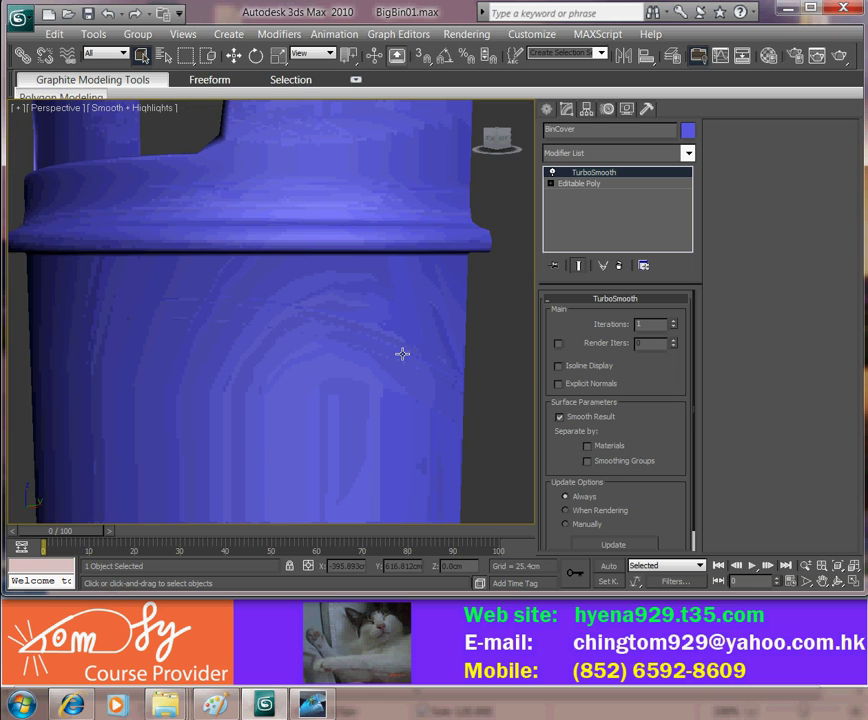
scroll(403, 354, down, 5)
scroll(347, 328, down, 3)
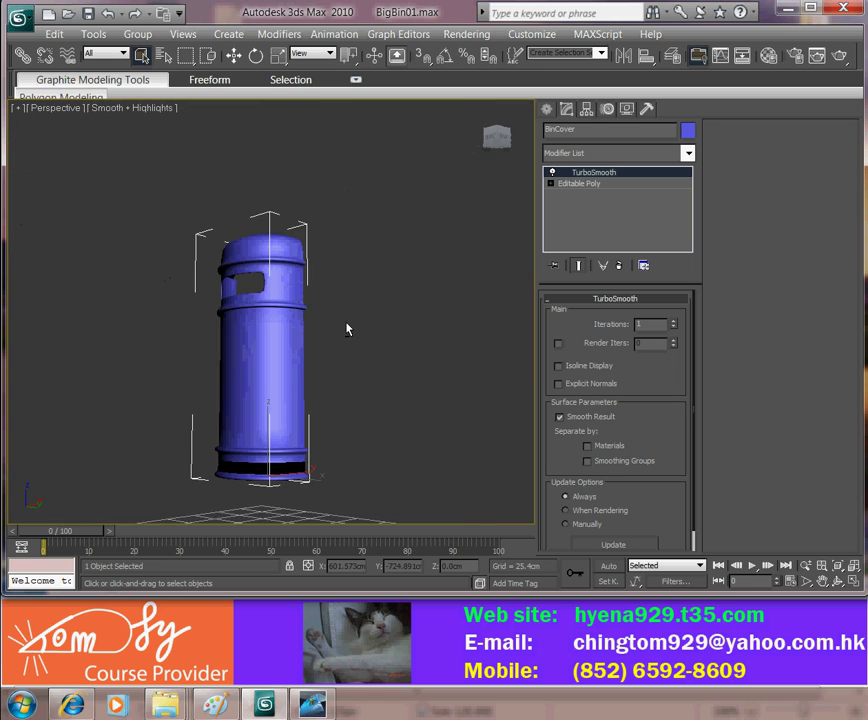
scroll(347, 328, up, 5)
scroll(339, 320, up, 5)
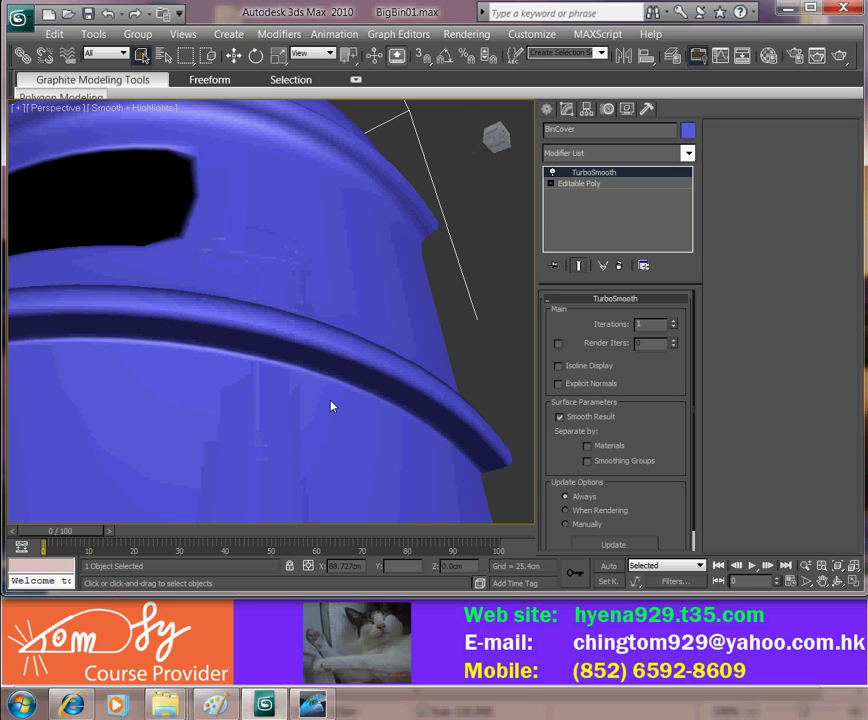
scroll(332, 406, up, 3)
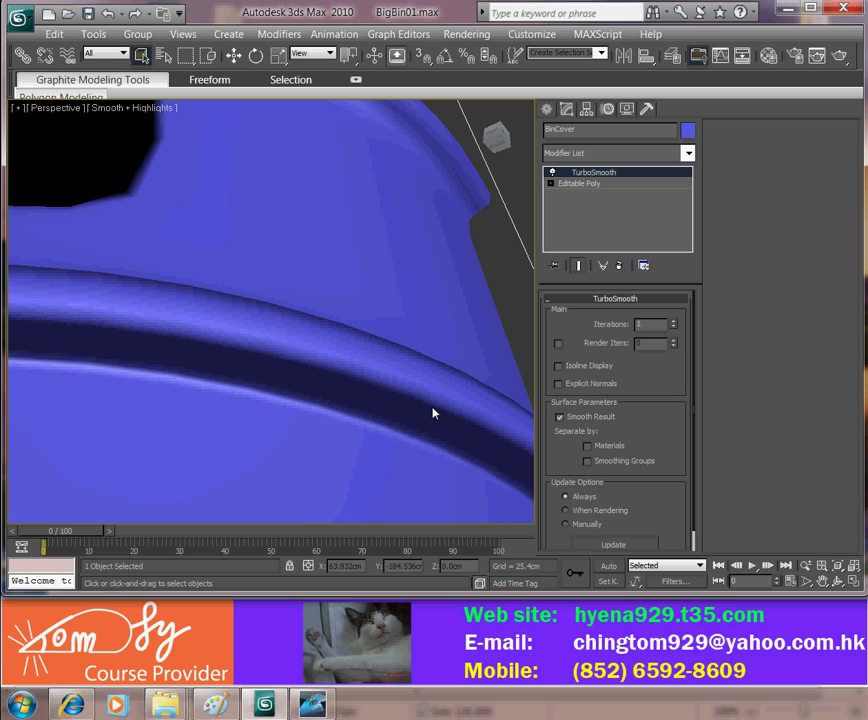
alt+middle_drag(433, 412, 356, 451)
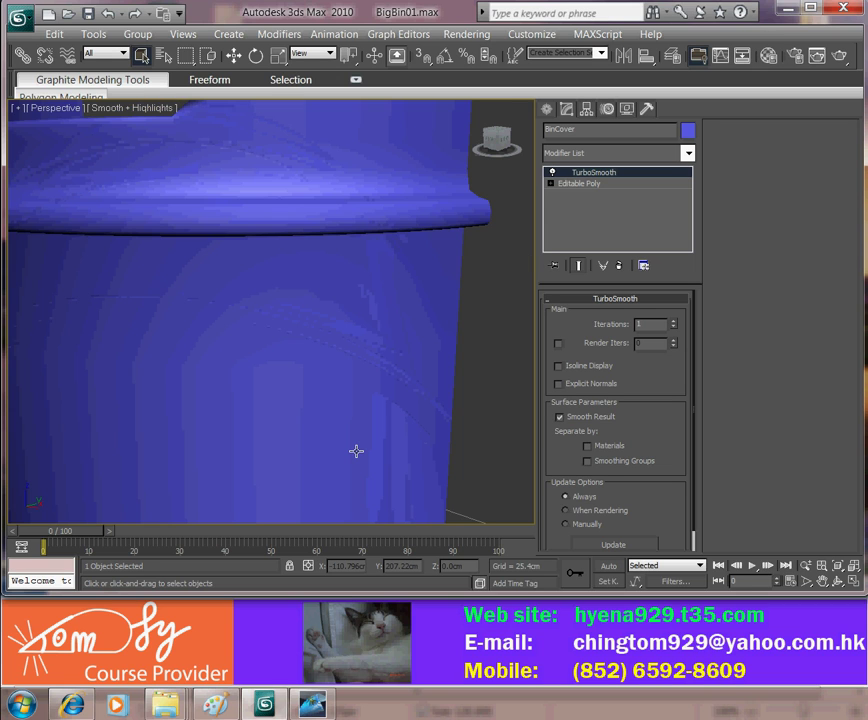
alt+middle_drag(348, 191, 262, 204)
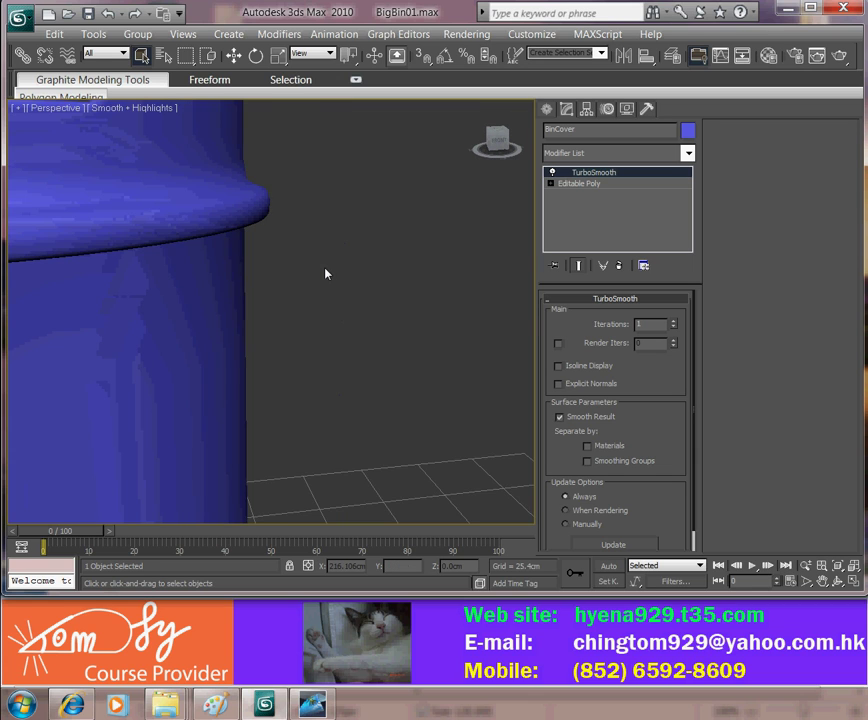
scroll(325, 273, down, 2)
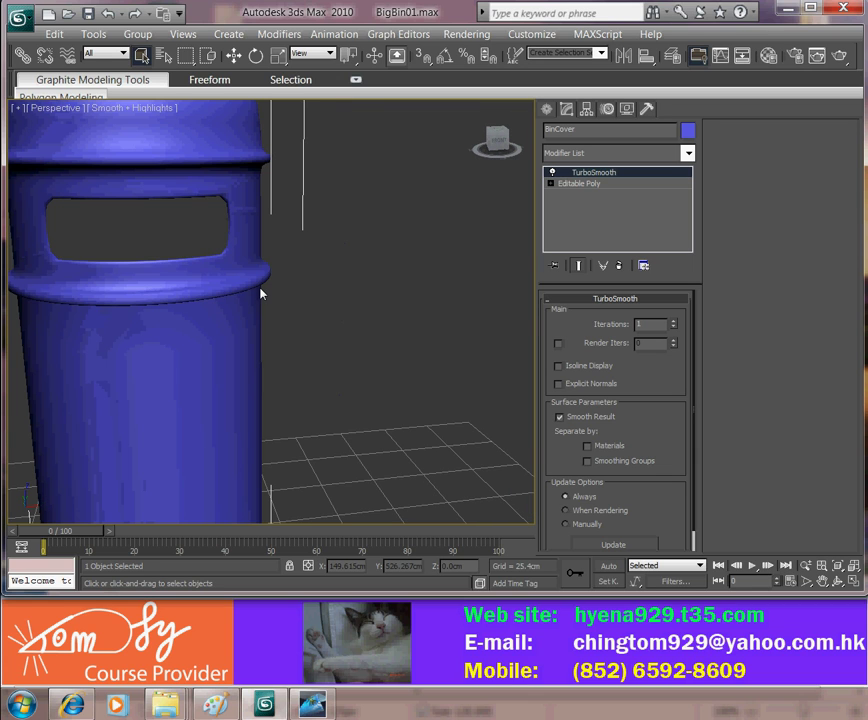
Show edged faces on the smoothed BinCover and remove its TurboSmooth modifier.
scroll(260, 293, up, 2)
mouse_move(343, 302)
alt+middle_down()
mouse_move(281, 295)
mouse_move(311, 233)
mouse_move(258, 263)
mouse_move(271, 250)
mouse_move(380, 281)
mouse_move(322, 333)
alt+middle_up()
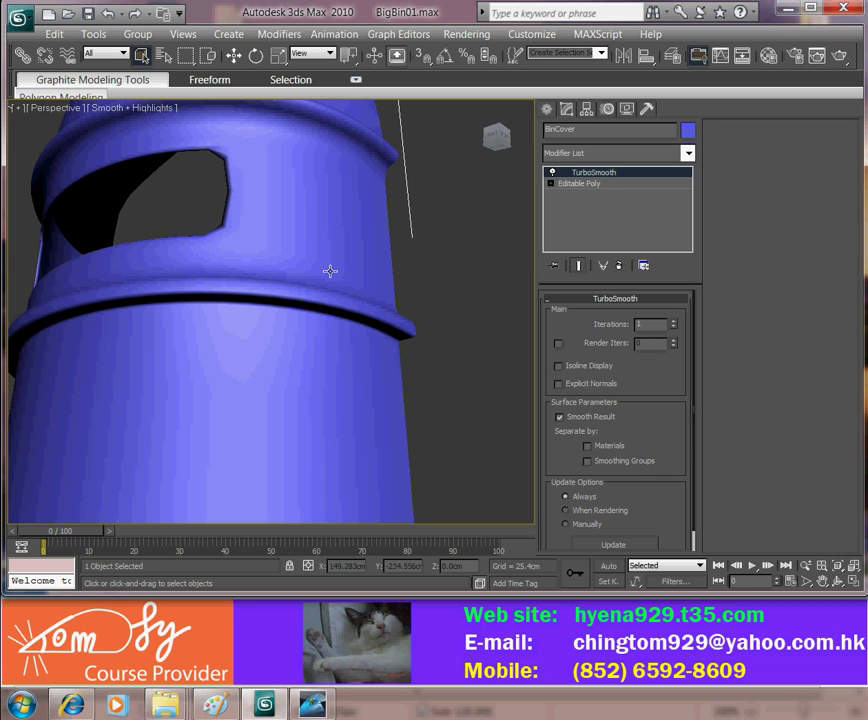
key(F4)
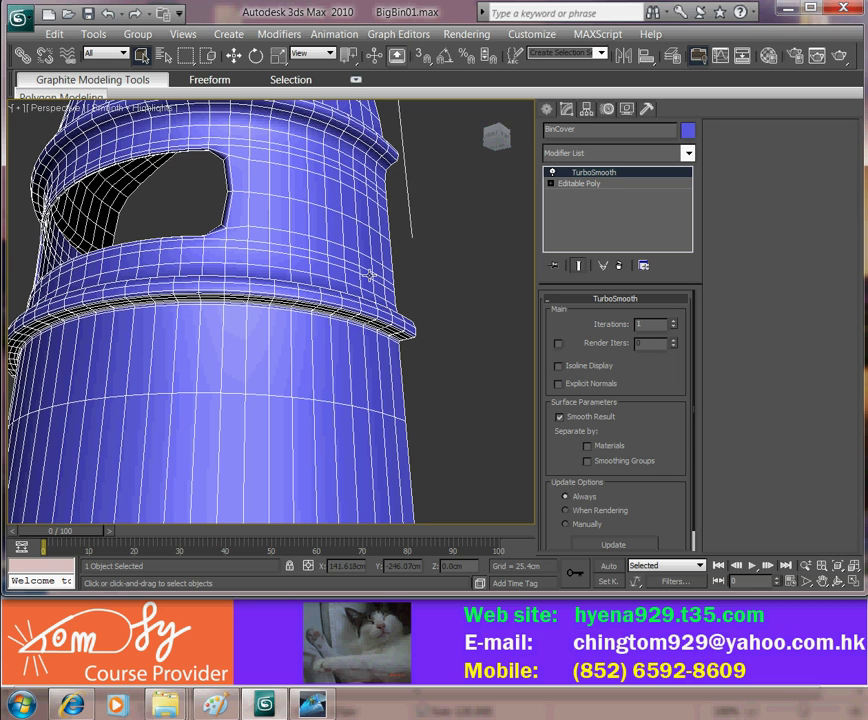
right_click(621, 177)
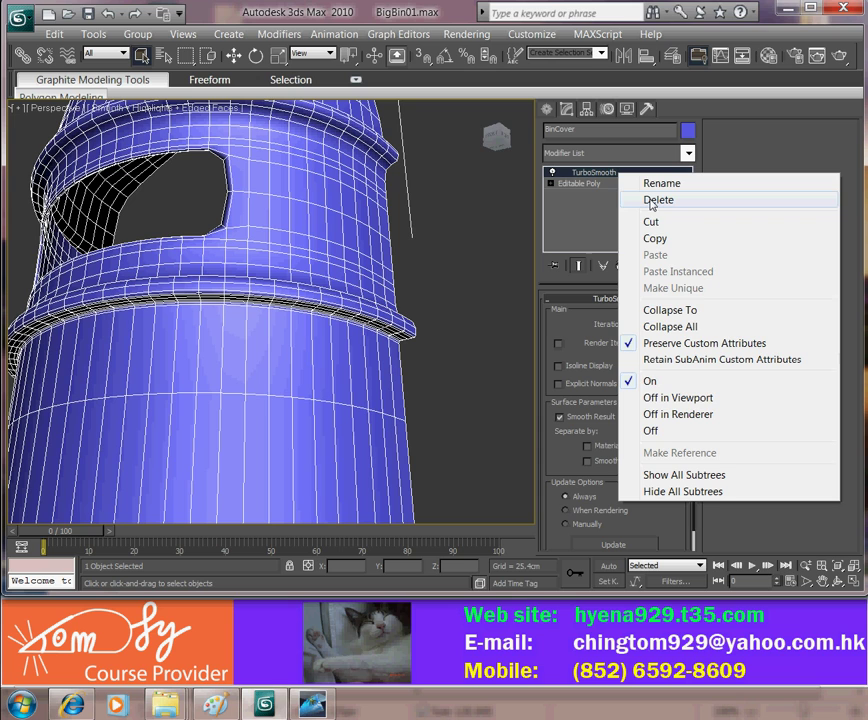
click(614, 182)
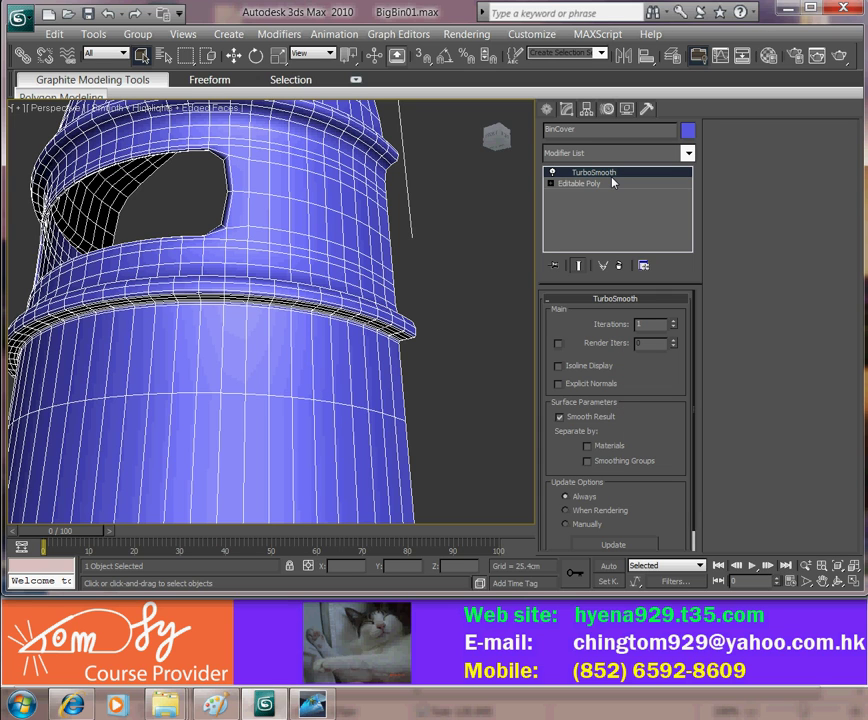
click(619, 268)
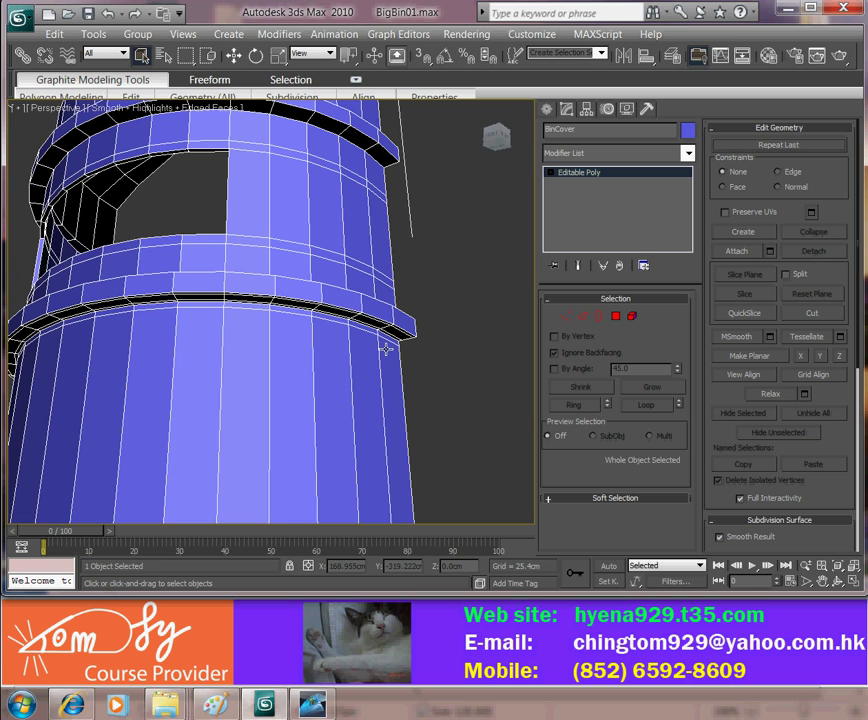
Select the ring of vertical edges on the band between the upper rib and the dome and connect it with 2 segments and pinch 85.
alt+middle_drag(367, 378, 392, 486)
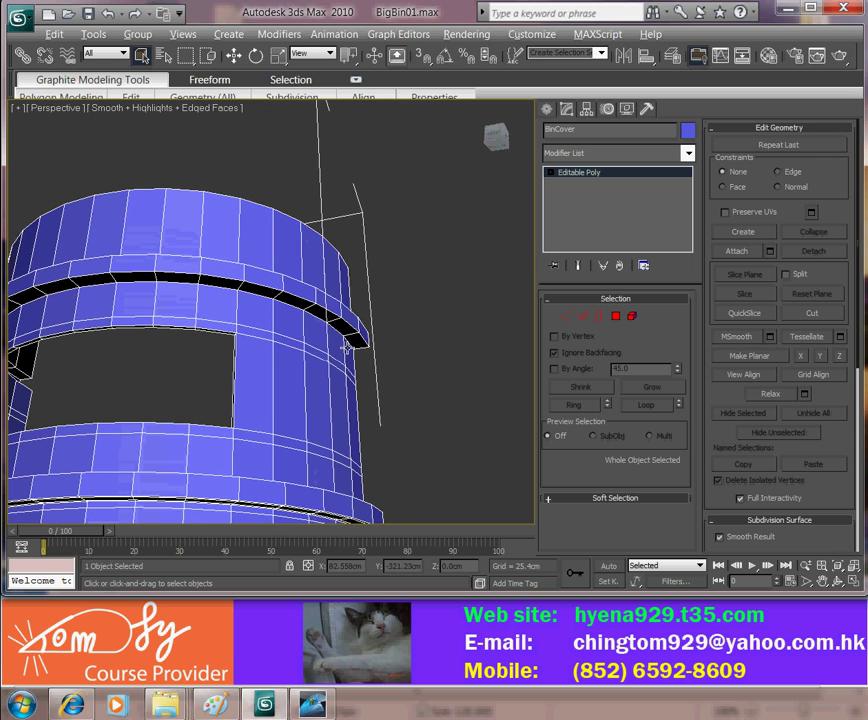
alt+middle_drag(345, 346, 306, 316)
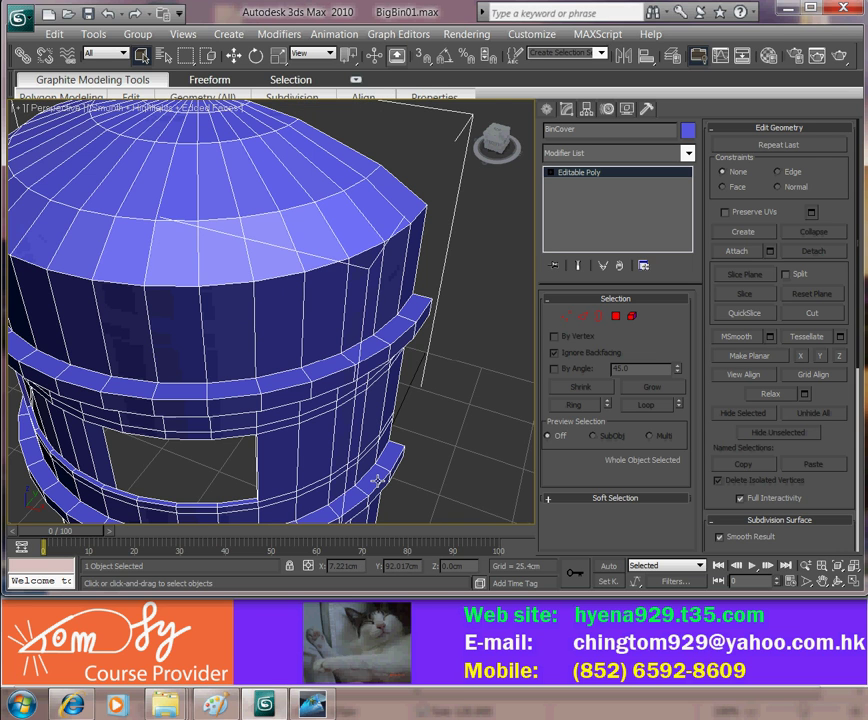
scroll(306, 316, up, 2)
click(584, 318)
click(301, 331)
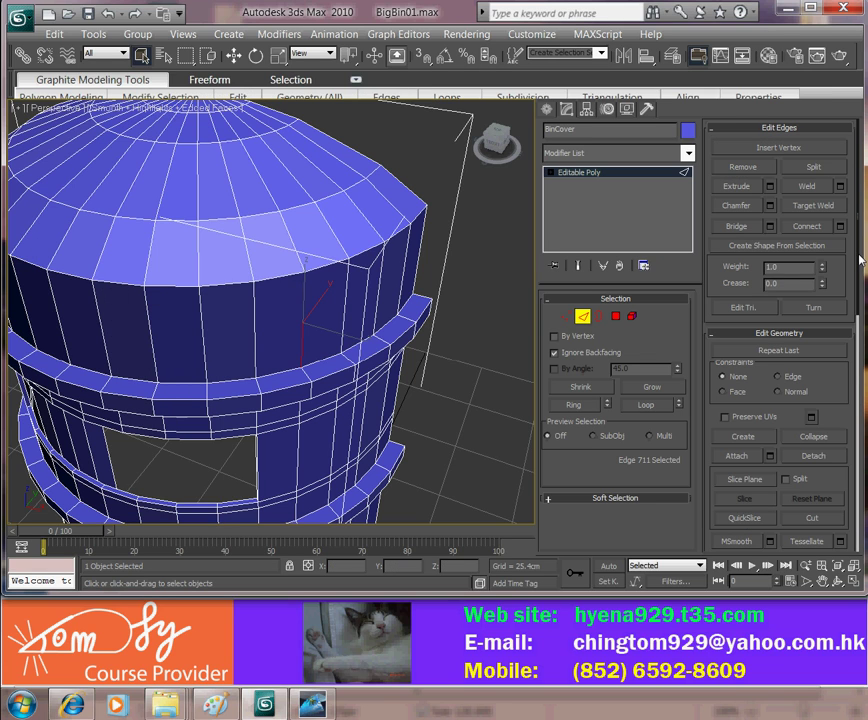
click(573, 405)
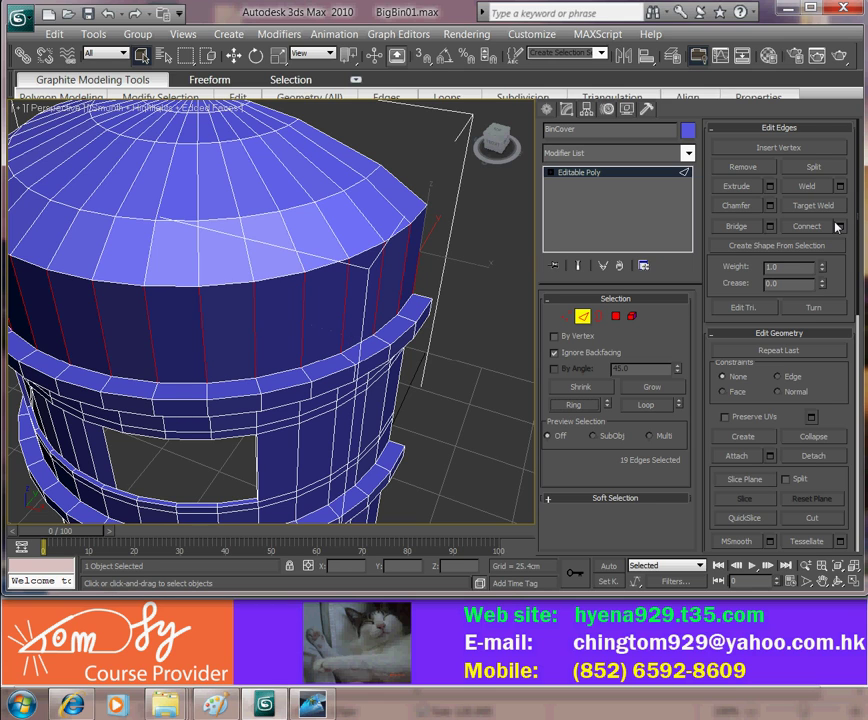
click(838, 226)
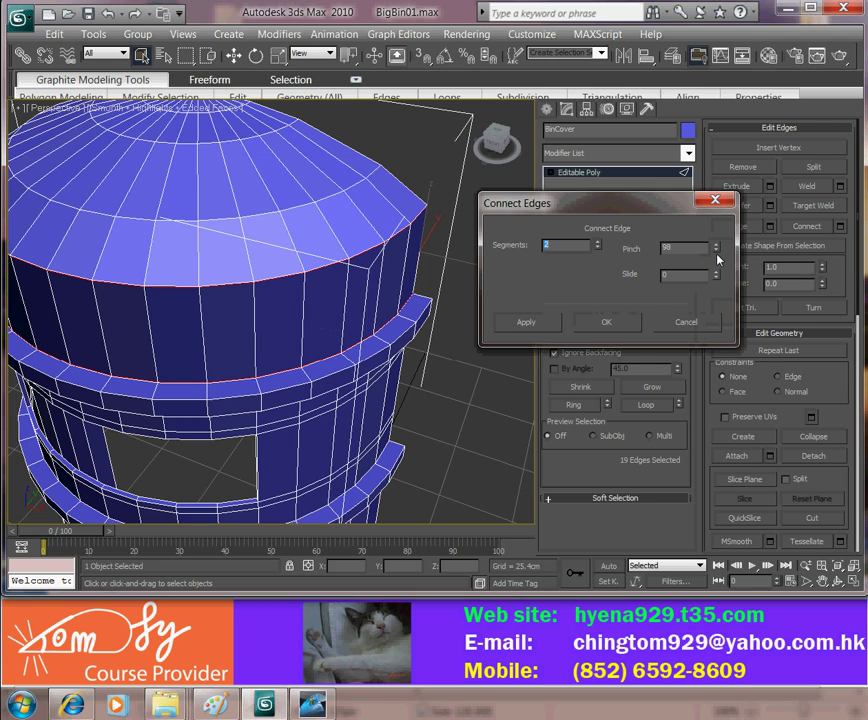
drag(717, 257, 717, 266)
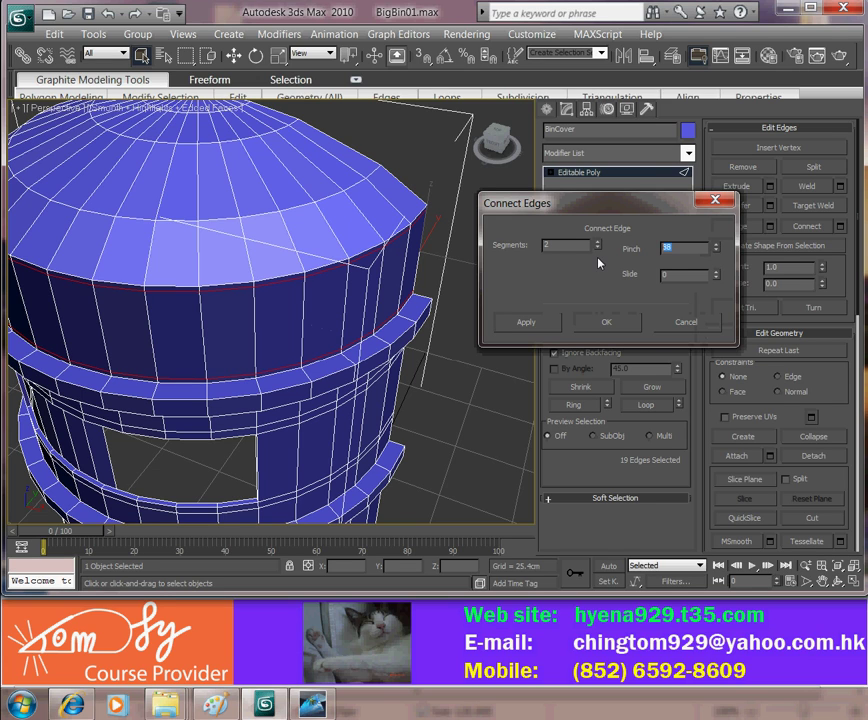
text(85)
key(Return)
click(608, 324)
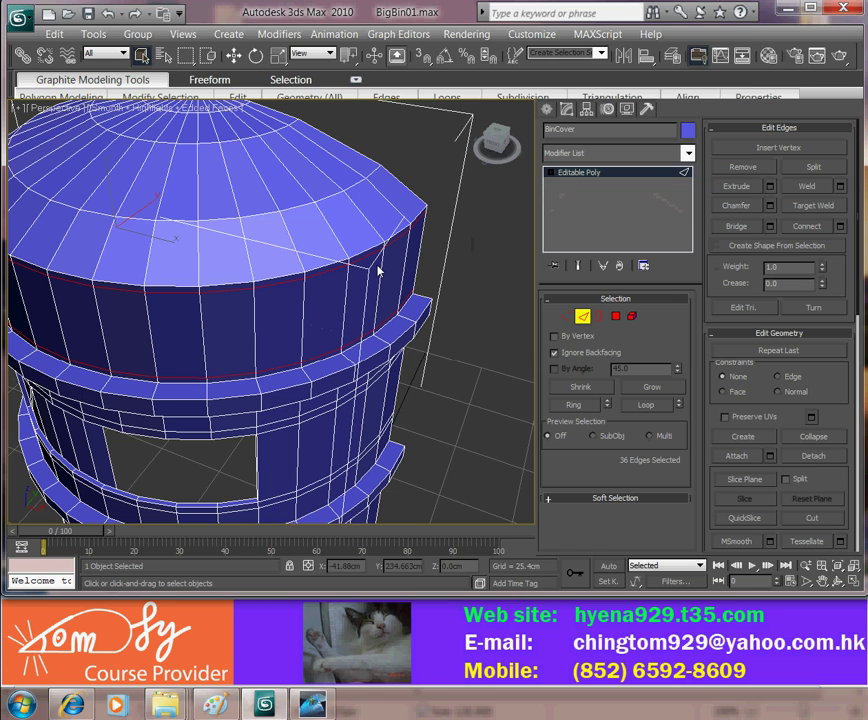
Connect the ring of edges in the dome's lowest row with 2 segments and a pinch of 85.
click(367, 219)
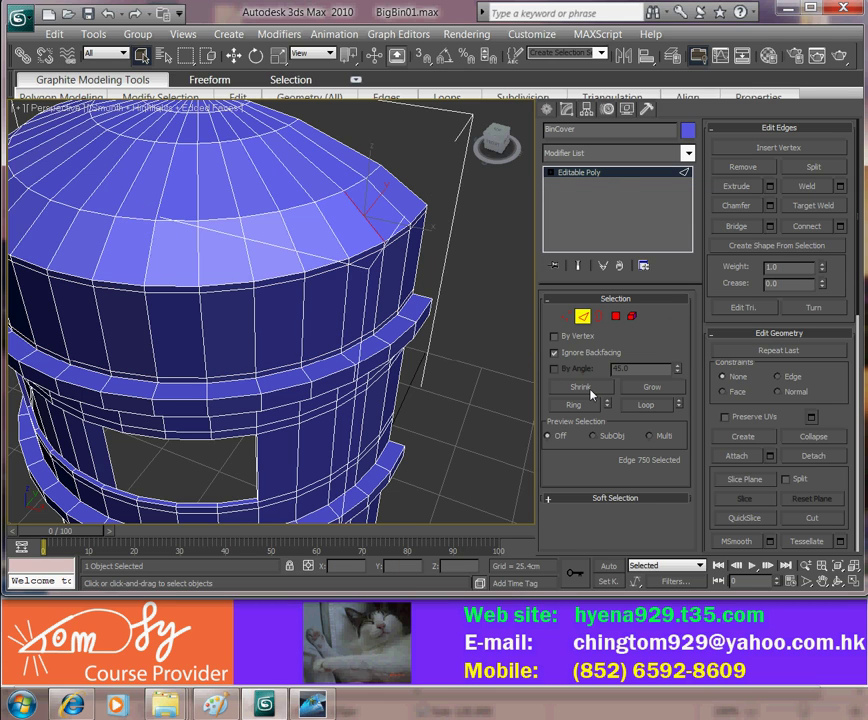
click(586, 404)
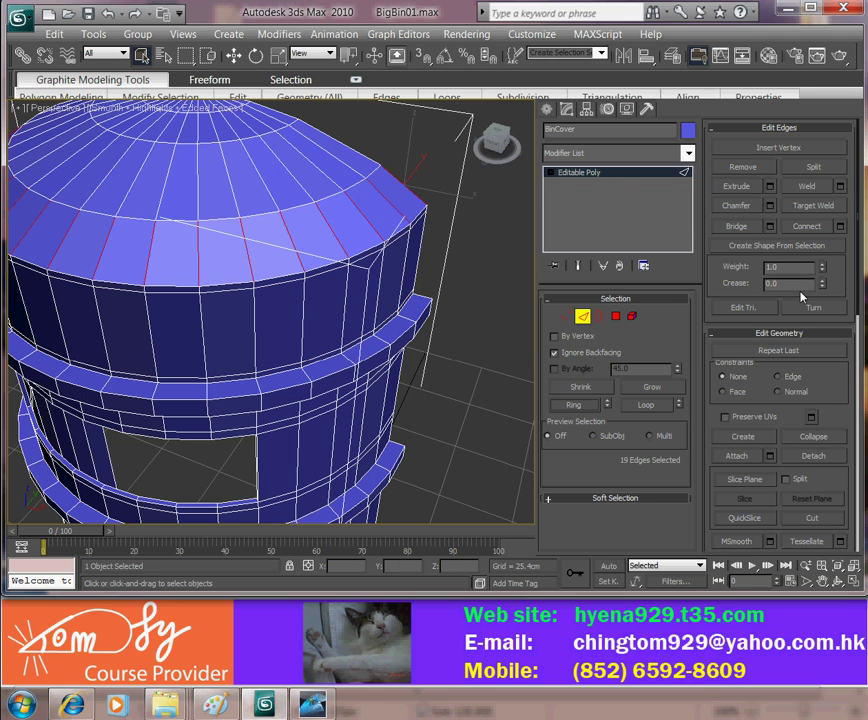
click(840, 226)
key(Return)
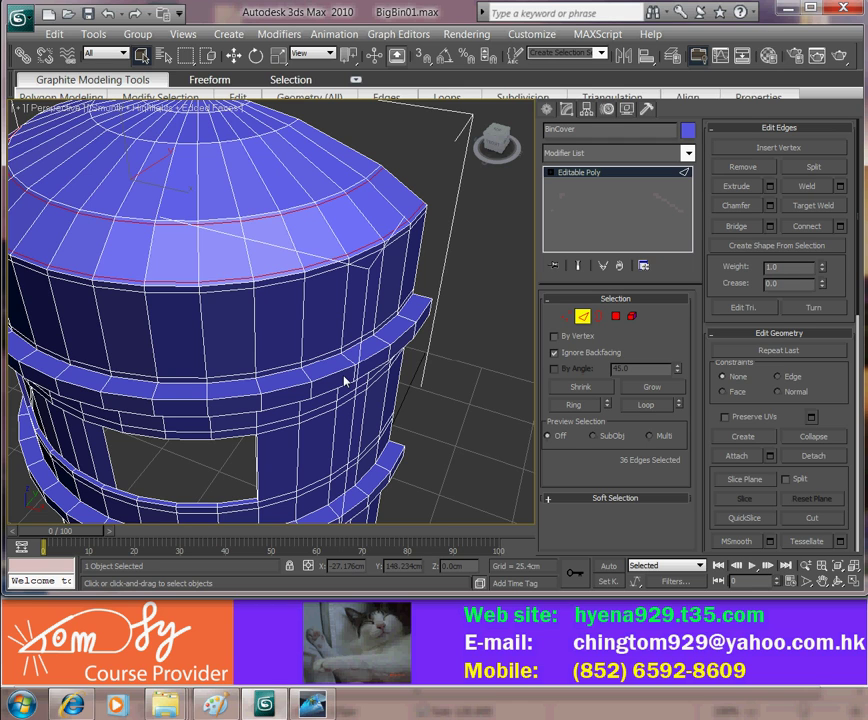
Connect the ring of vertical edges between the bin's two bottom ribs with 2 segments and a pinch of 85.
scroll(450, 440, down, 4)
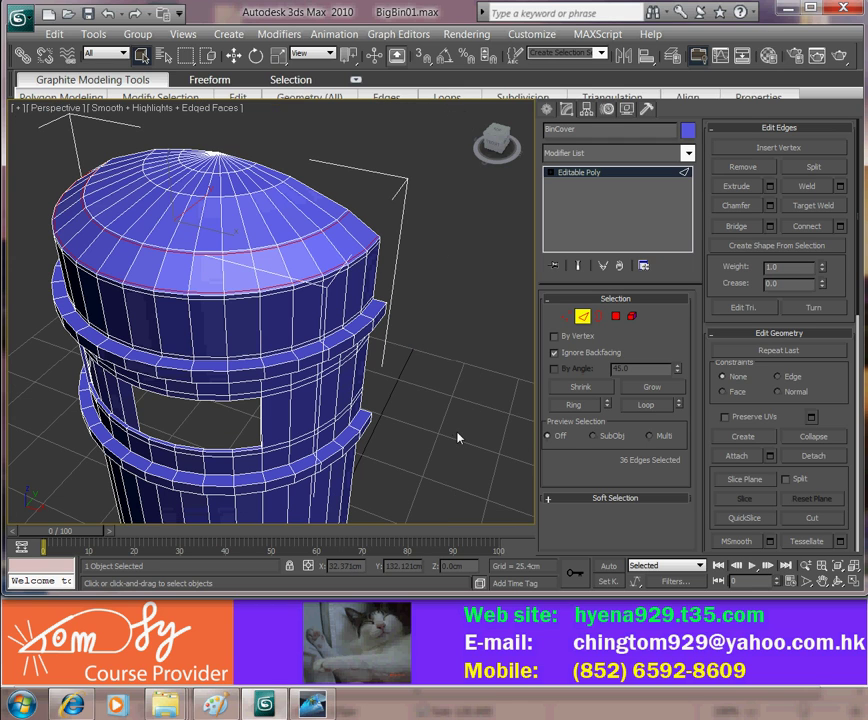
alt+middle_drag(417, 487, 323, 445)
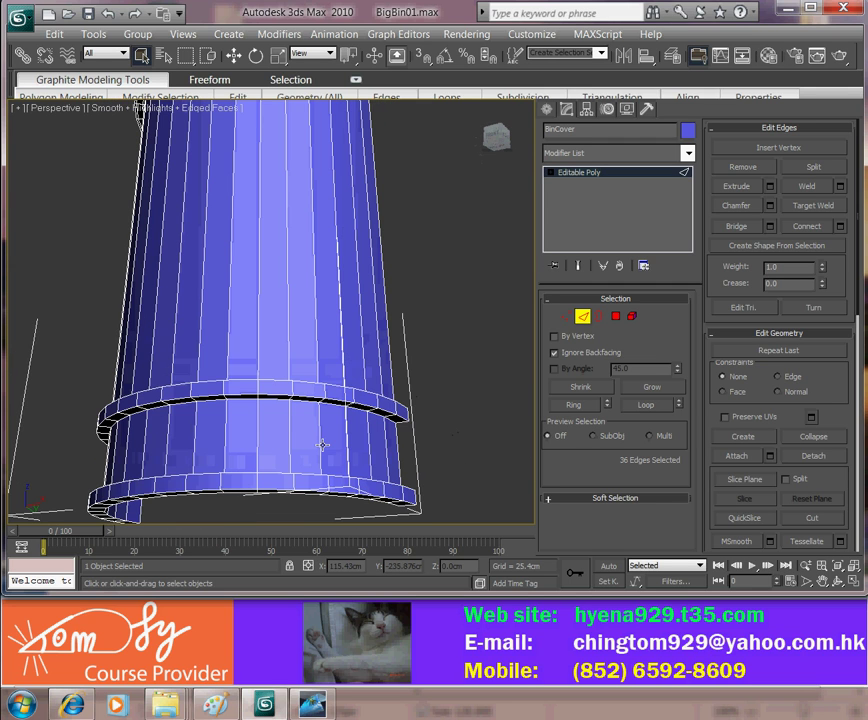
click(323, 445)
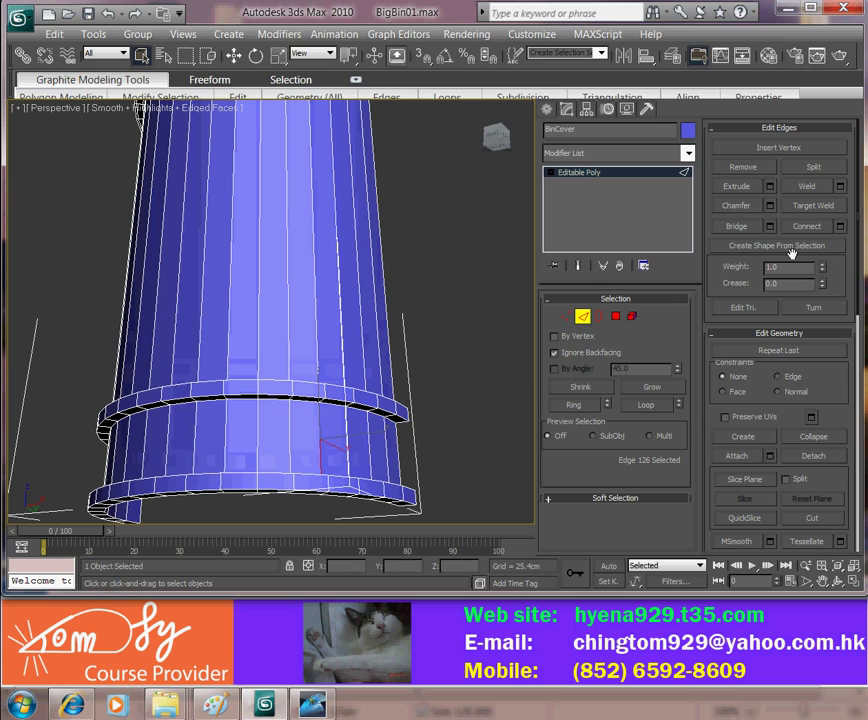
click(574, 404)
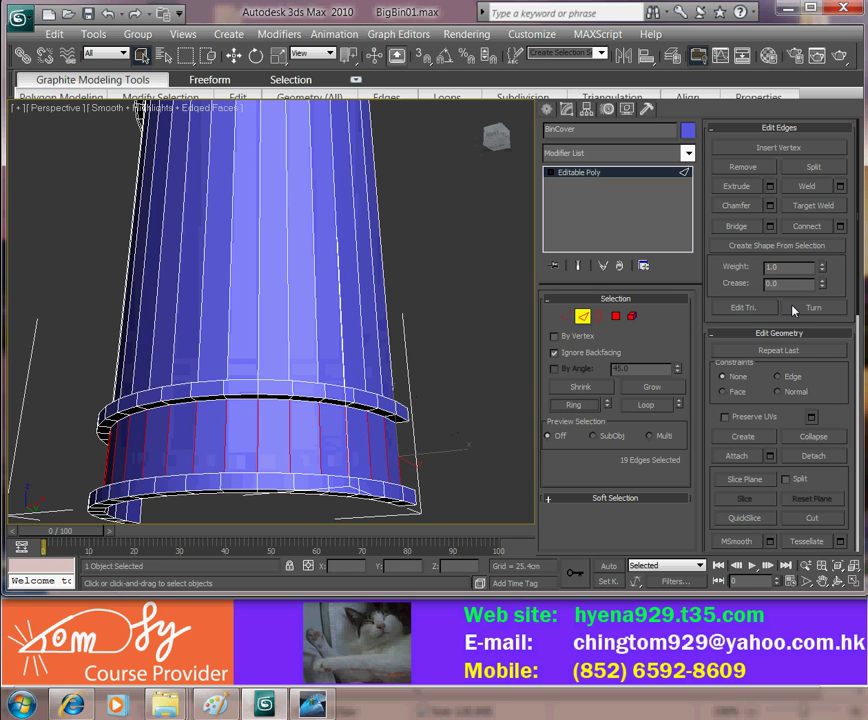
click(840, 226)
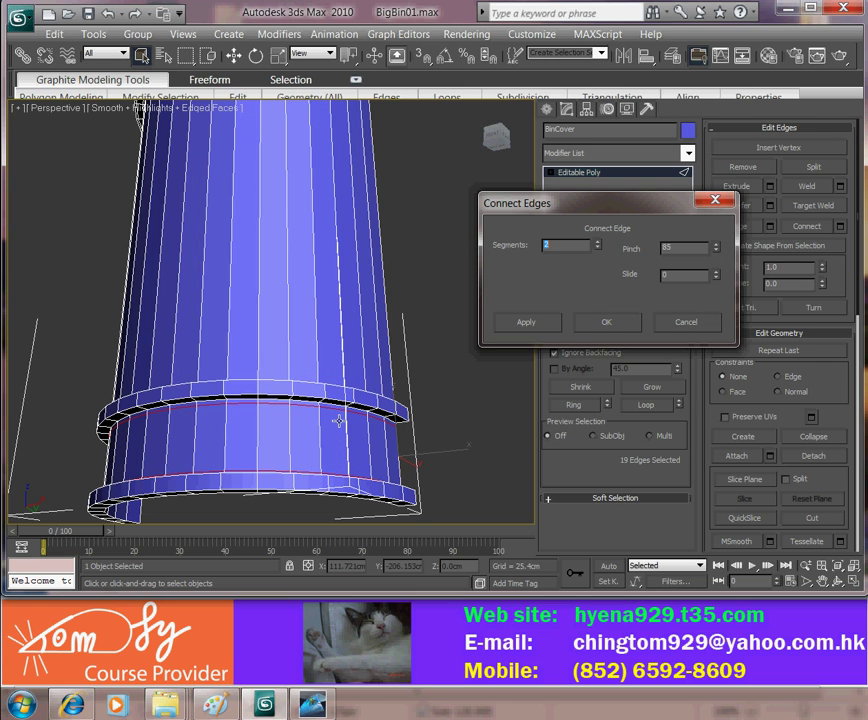
click(615, 329)
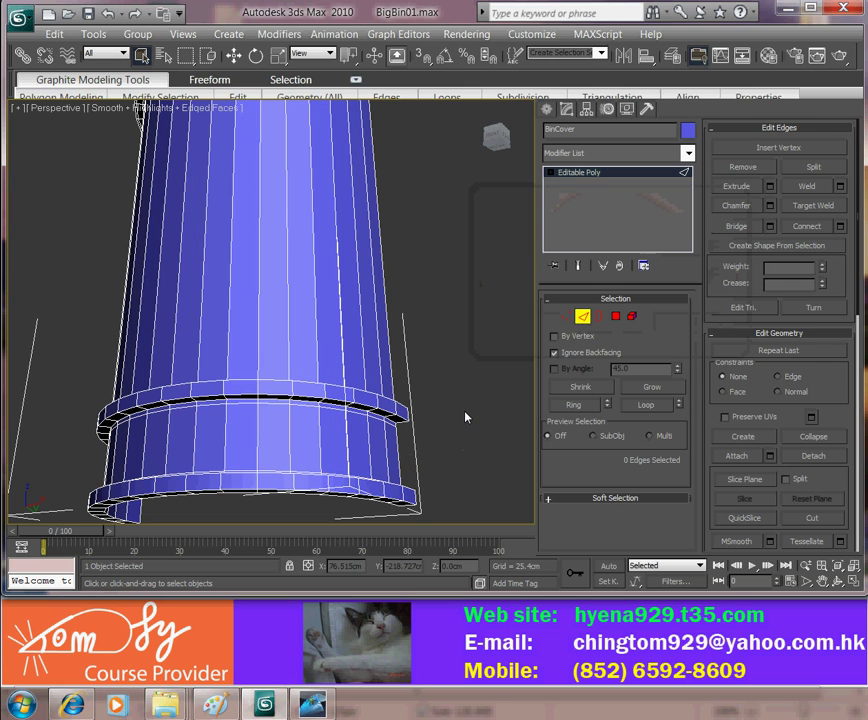
Select the ring of short edges across the underside of the bottom rim and connect it with 2 segments and a pinch of 90.
alt+middle_drag(487, 435, 395, 345)
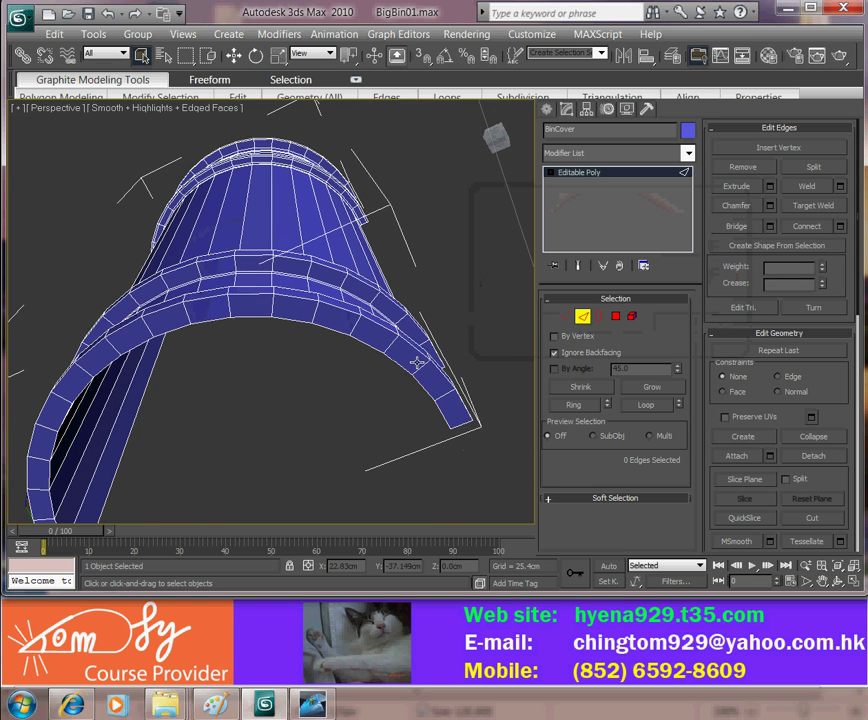
click(394, 346)
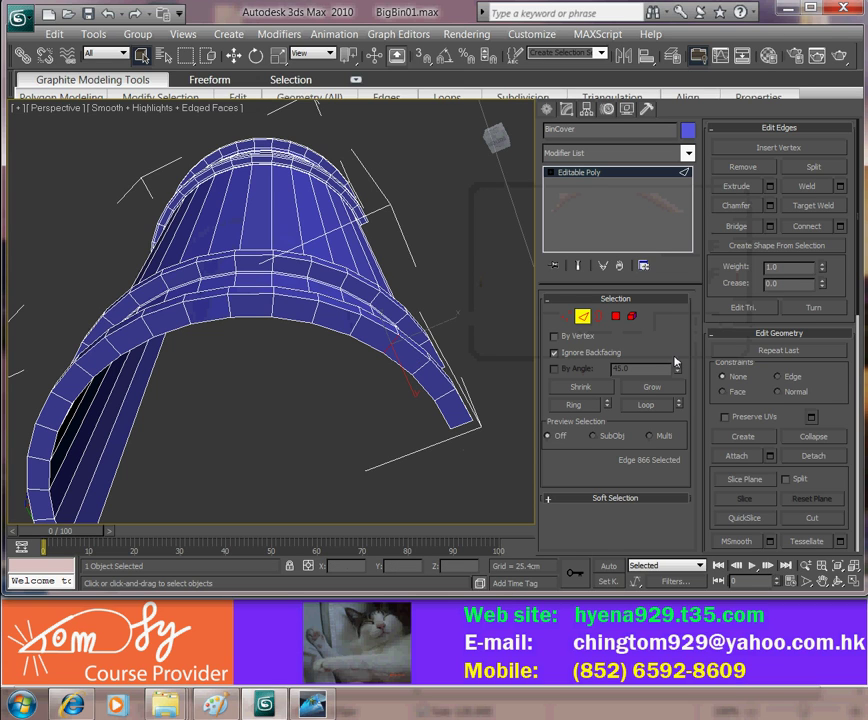
click(598, 404)
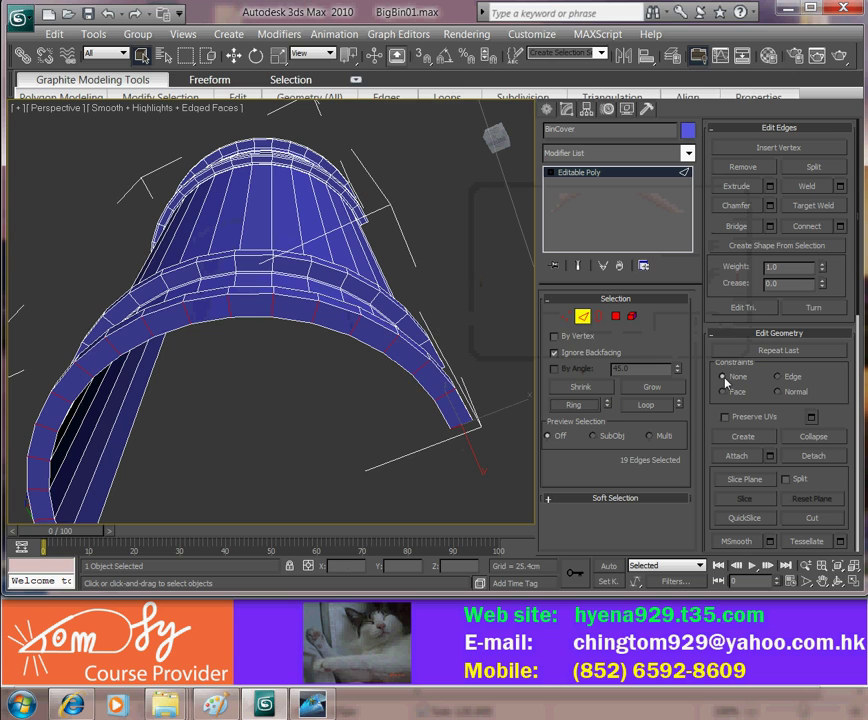
click(840, 226)
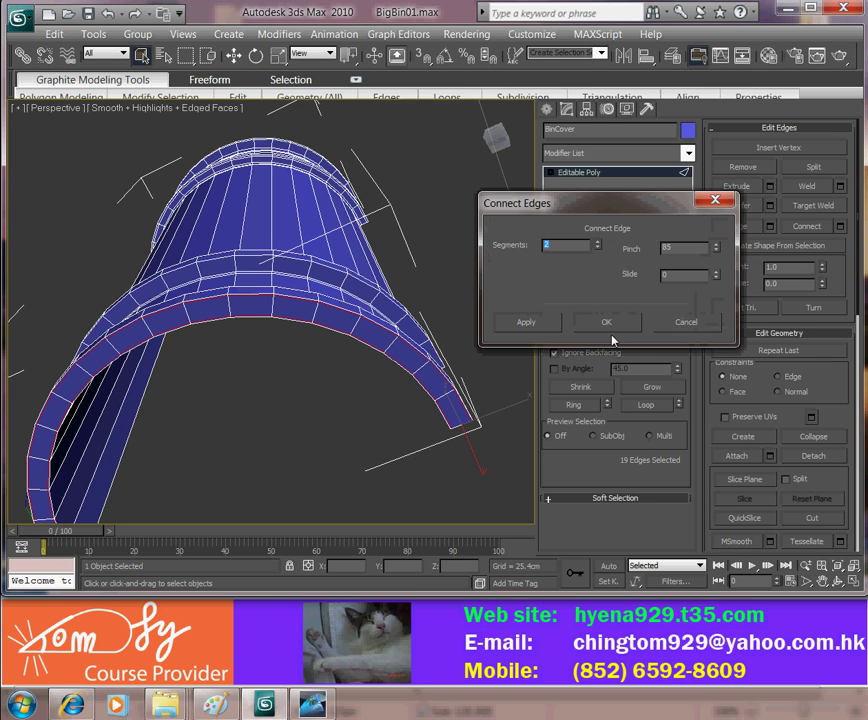
scroll(339, 377, up, 3)
scroll(339, 377, up, 3)
middle_drag(339, 377, 278, 340)
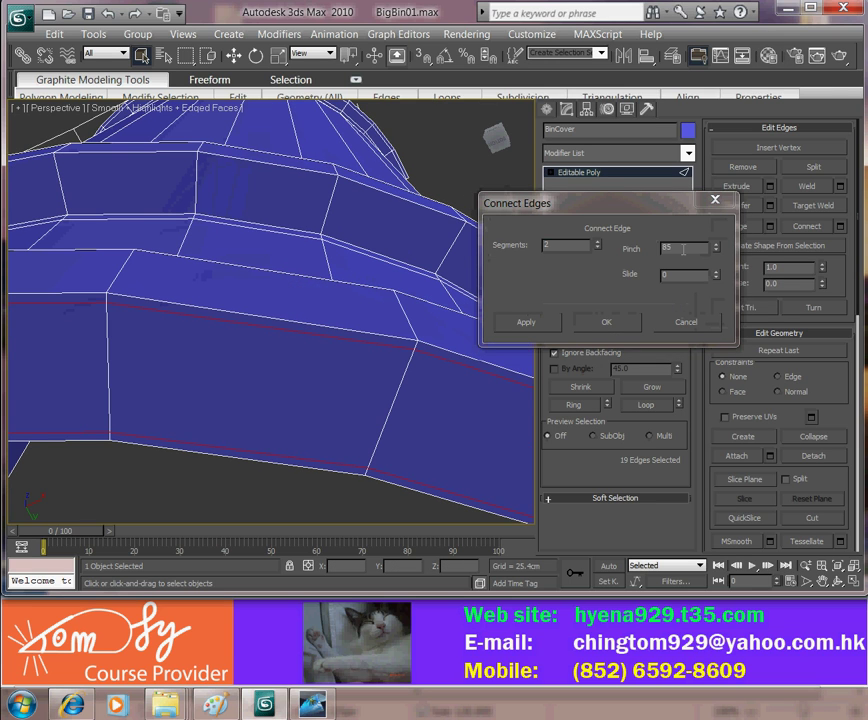
drag(683, 249, 625, 251)
text(9)
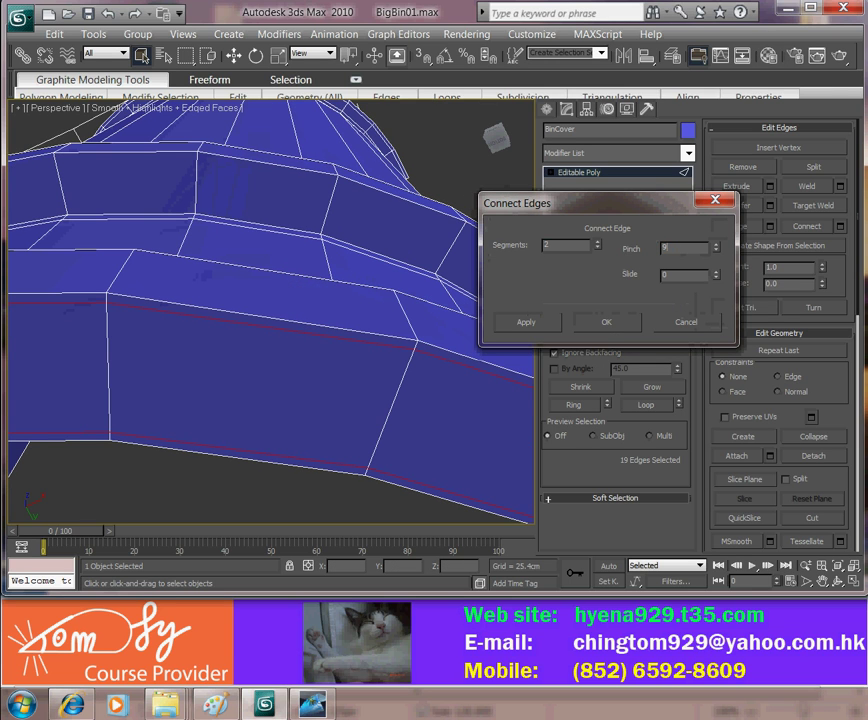
text(0)
key(Return)
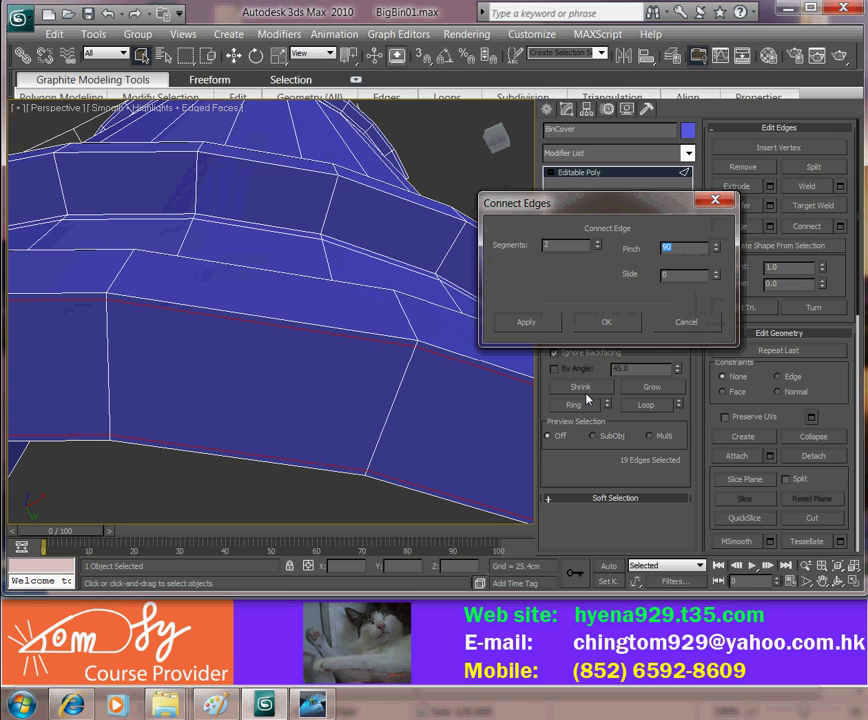
key(Return)
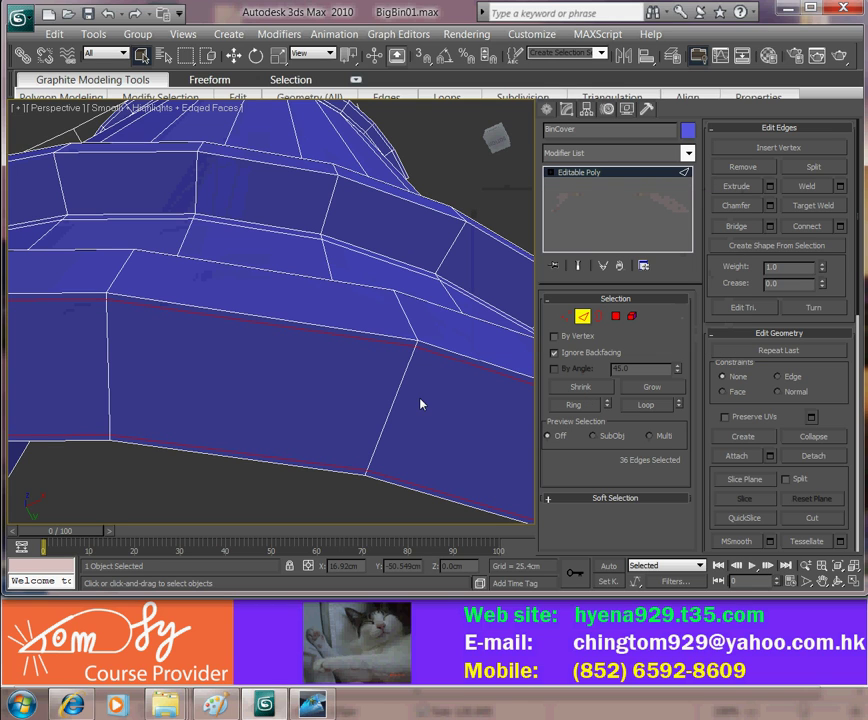
Select the ring of long edges on the bin's inner wall and connect it with 2 segments and a pinch of 98.
mouse_move(421, 404)
alt+middle_down()
mouse_move(400, 396)
mouse_move(398, 435)
mouse_move(427, 309)
mouse_move(440, 330)
alt+middle_up()
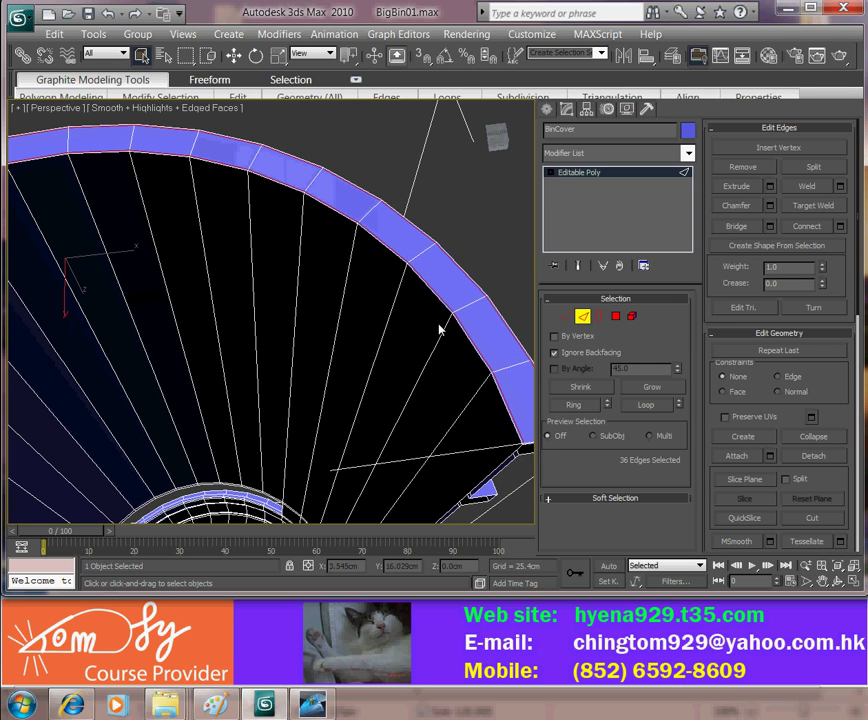
click(333, 342)
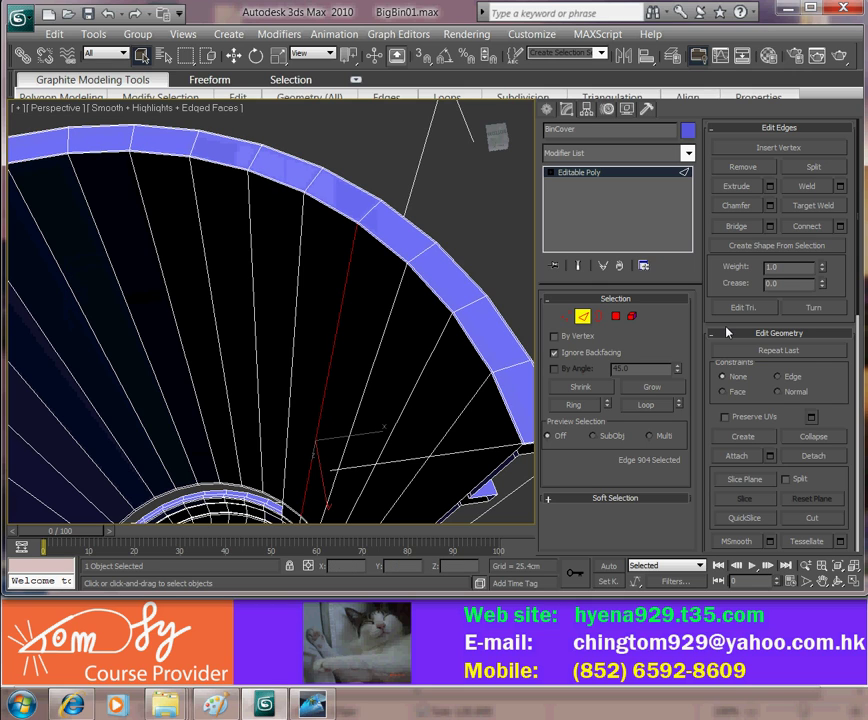
click(574, 405)
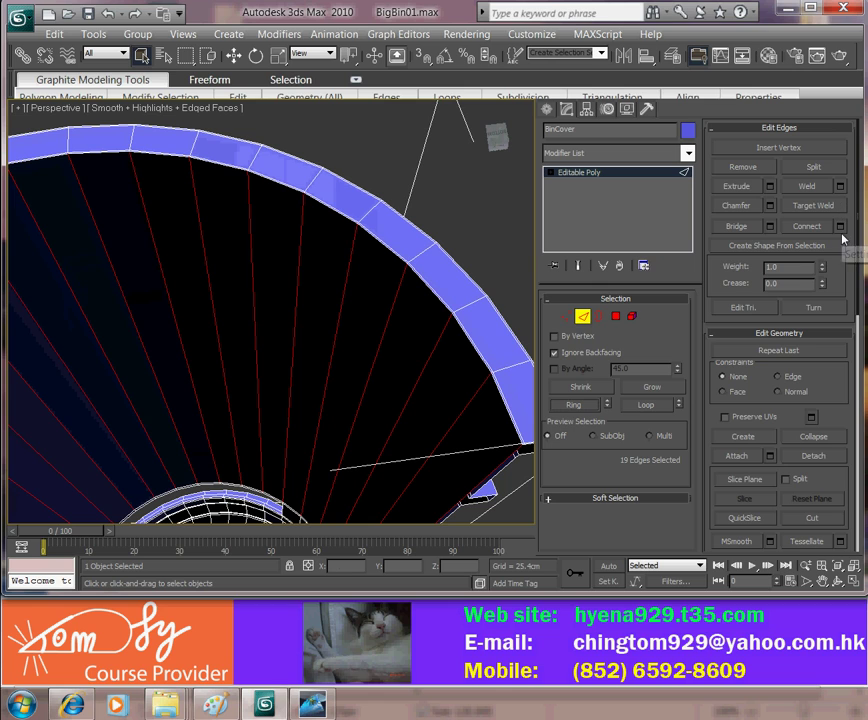
click(840, 227)
click(672, 247)
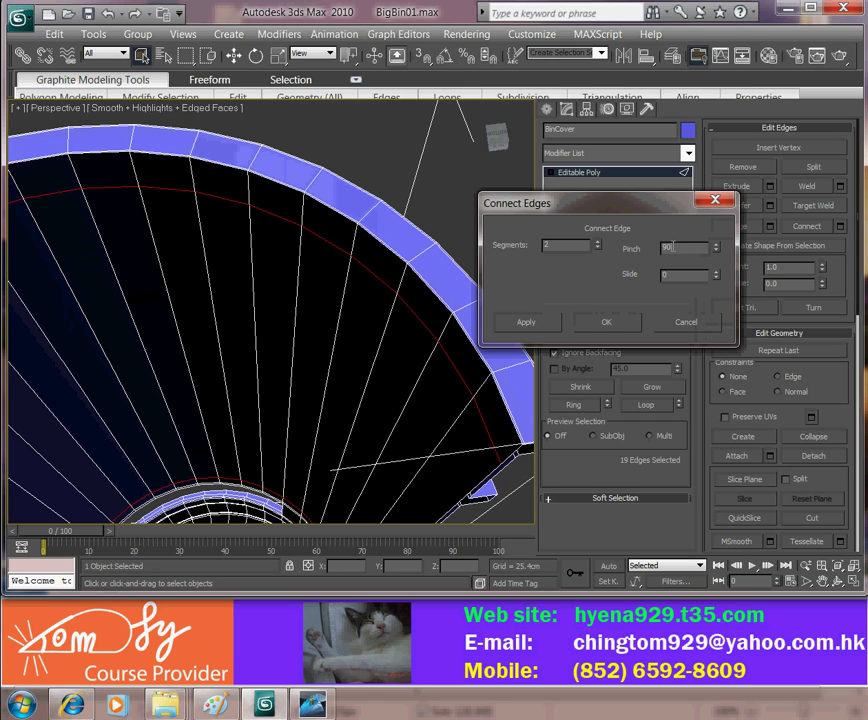
double_click(673, 247)
text(98)
key(Return)
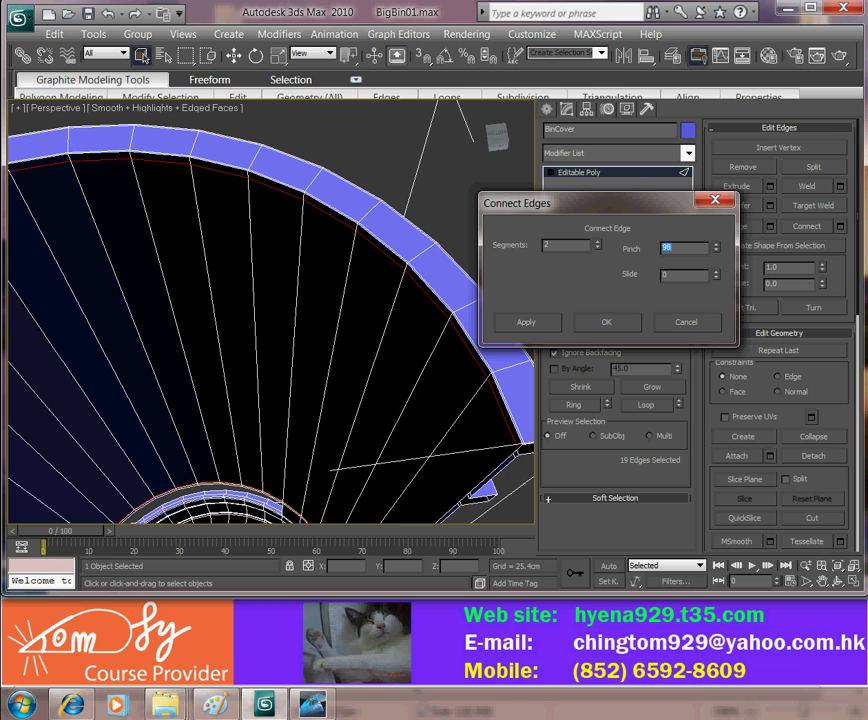
click(606, 323)
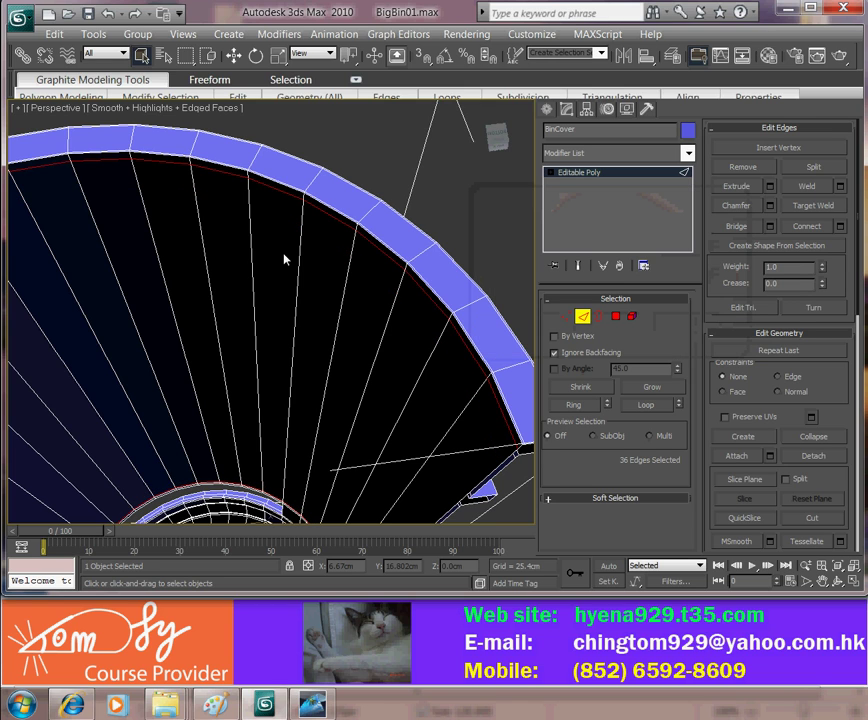
Select the full ring of horizontal edges in the wall column just beside the right side of the bin's opening.
scroll(375, 483, down, 5)
middle_drag(375, 483, 329, 393)
scroll(333, 400, up, 4)
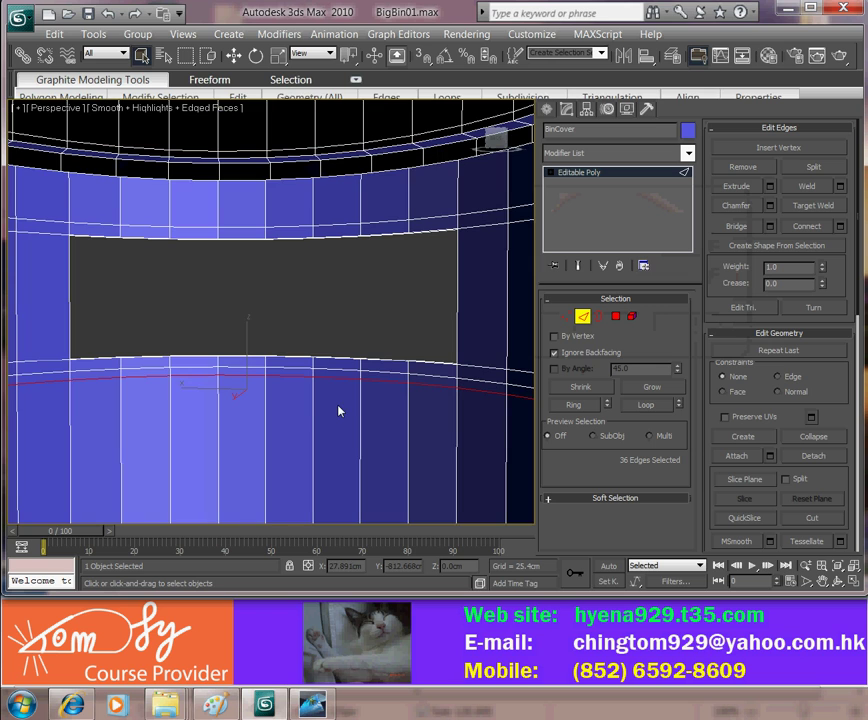
mouse_move(323, 433)
alt+middle_down()
mouse_move(334, 388)
mouse_move(322, 444)
mouse_move(277, 444)
mouse_move(339, 413)
mouse_move(308, 437)
alt+middle_up()
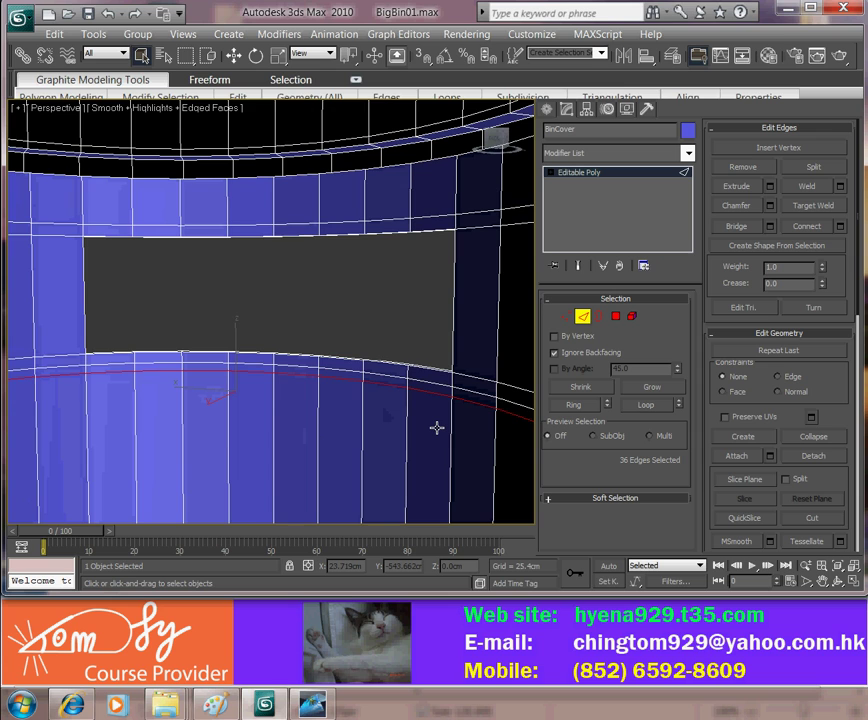
alt+middle_drag(436, 428, 418, 429)
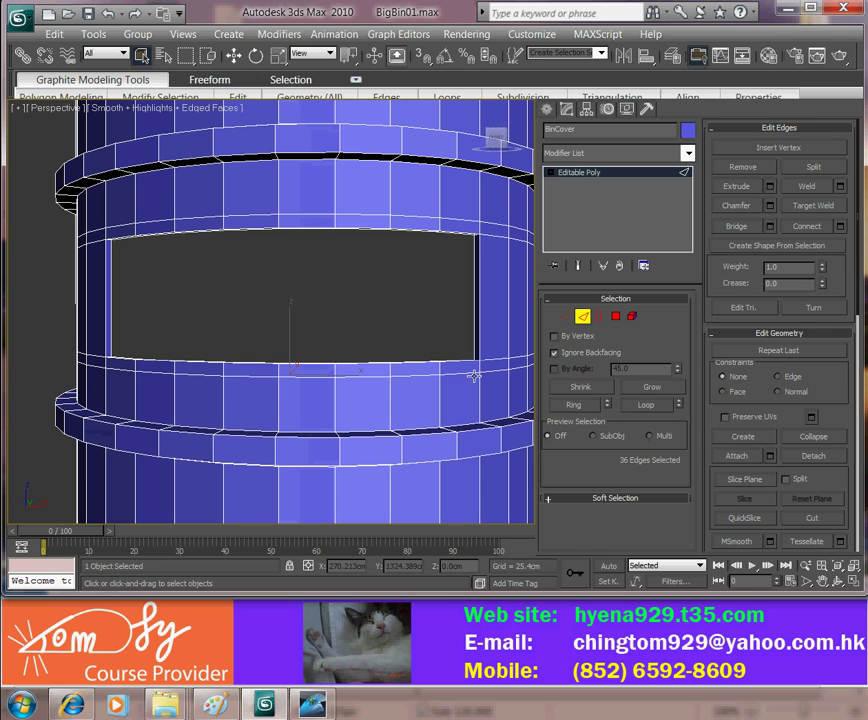
click(493, 237)
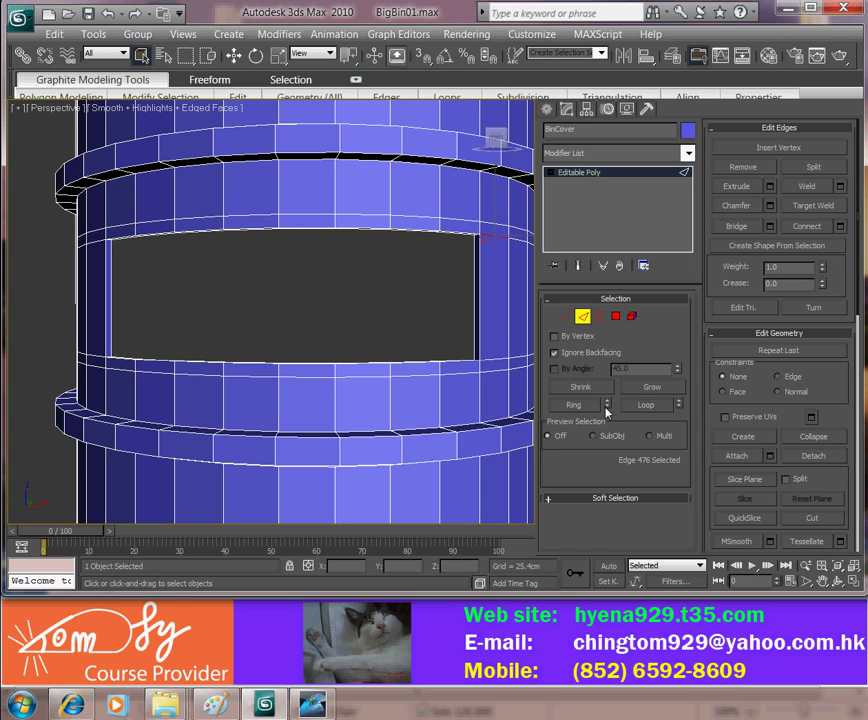
click(574, 405)
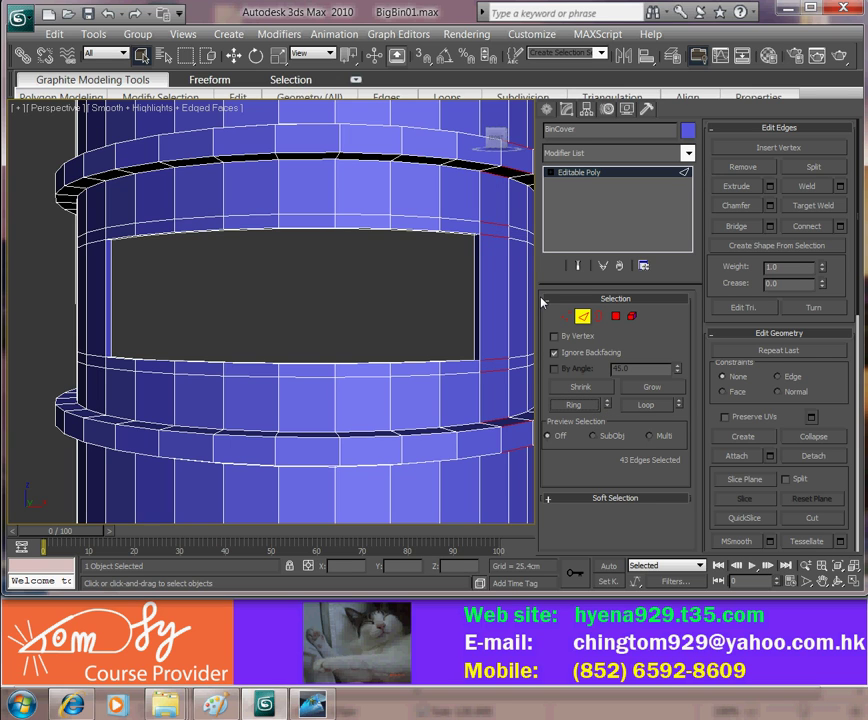
alt+middle_drag(504, 366, 850, 252)
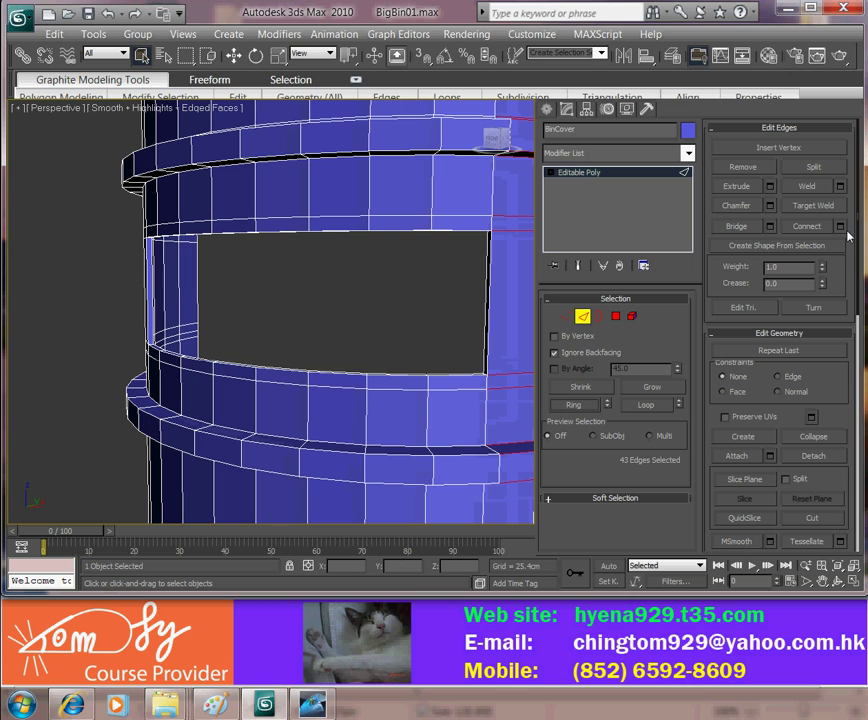
Connect the selected edge ring with 1 segment, a pinch of 0 and a slide of 75, near the opening's side.
click(845, 229)
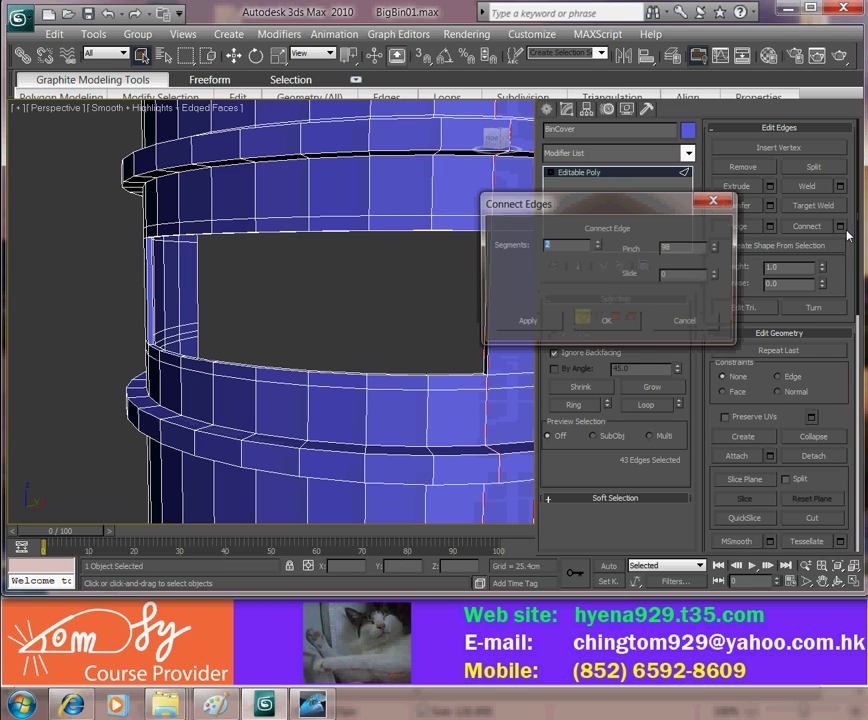
click(597, 248)
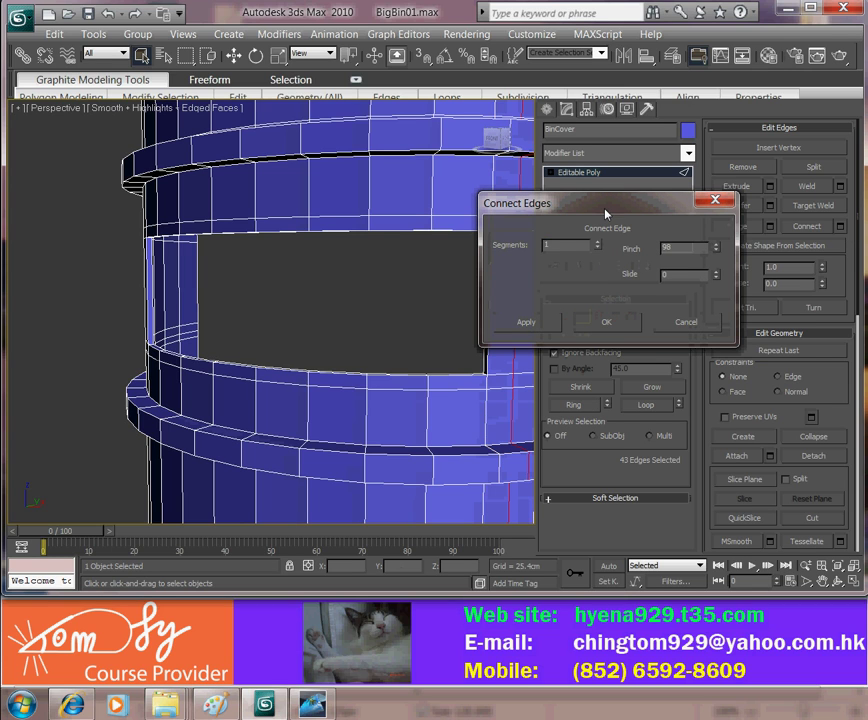
drag(605, 213, 730, 226)
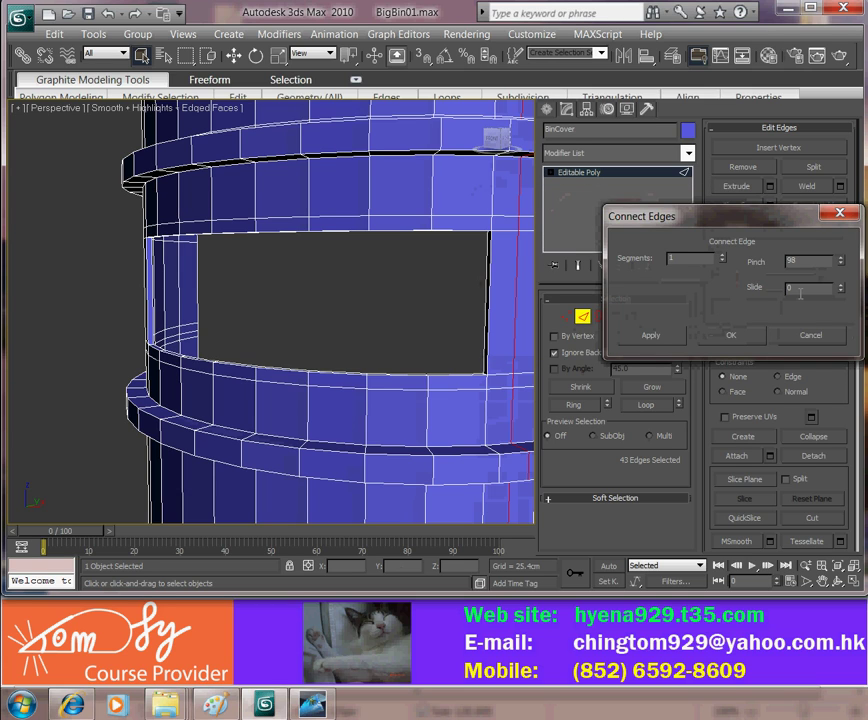
drag(843, 268, 844, 183)
right_click(842, 266)
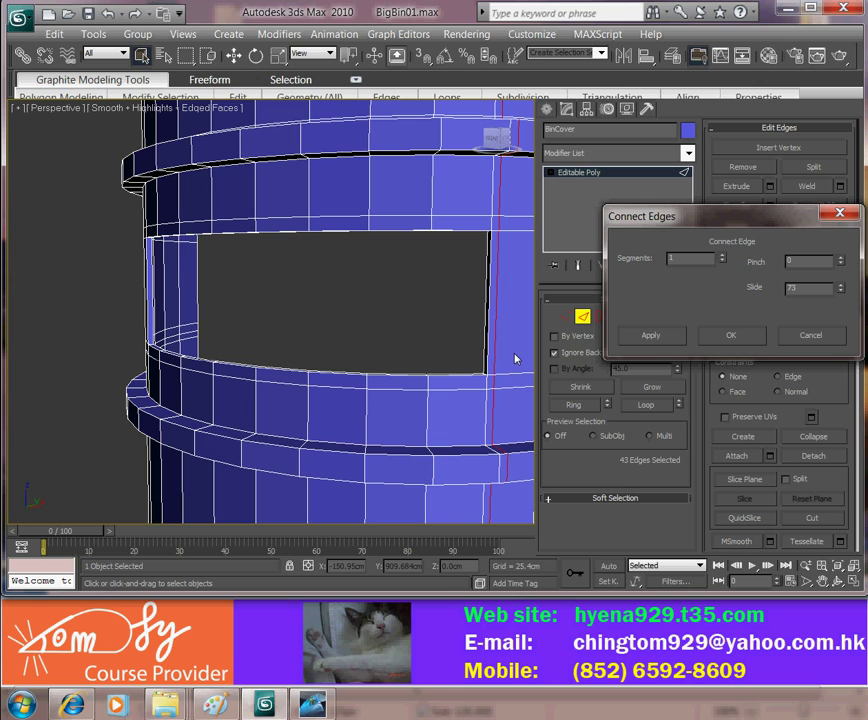
drag(800, 288, 748, 290)
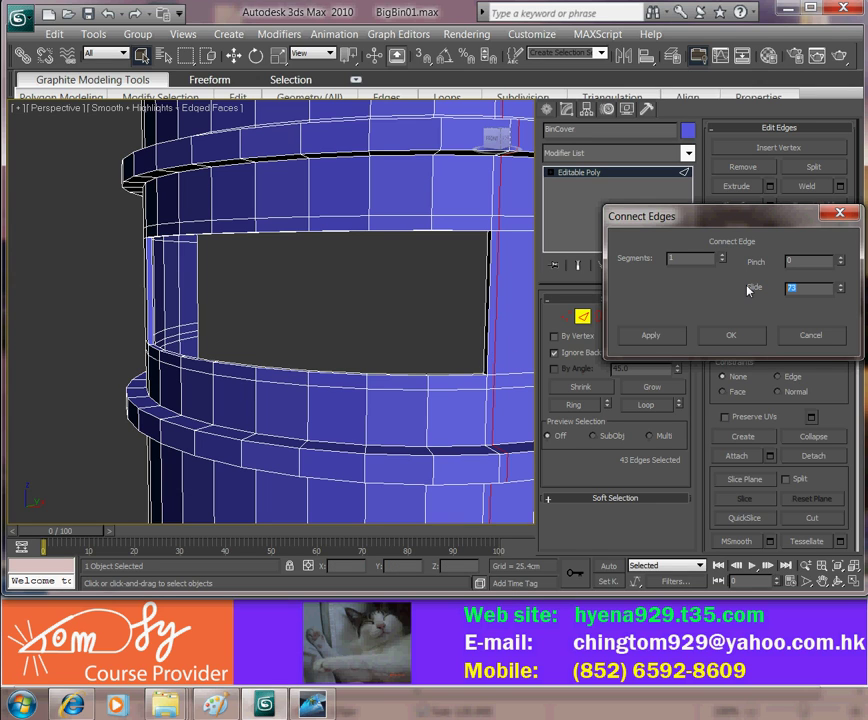
text(05)
key(Return)
click(750, 338)
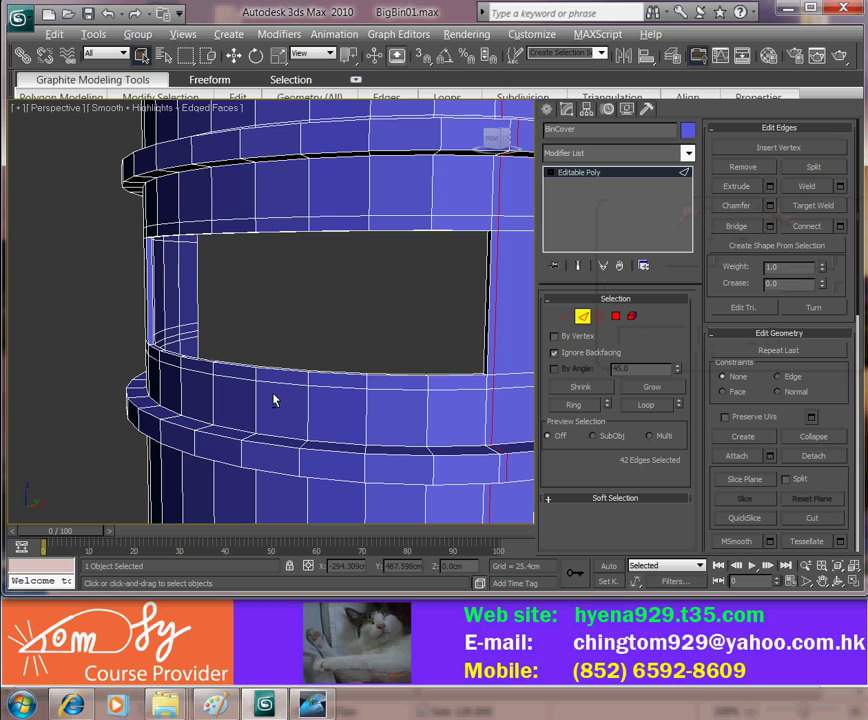
Select the horizontal edge ring beside the opening's opposite side and connect it with 1 segment, pinch 0 and slide -75.
alt+middle_drag(275, 400, 352, 395)
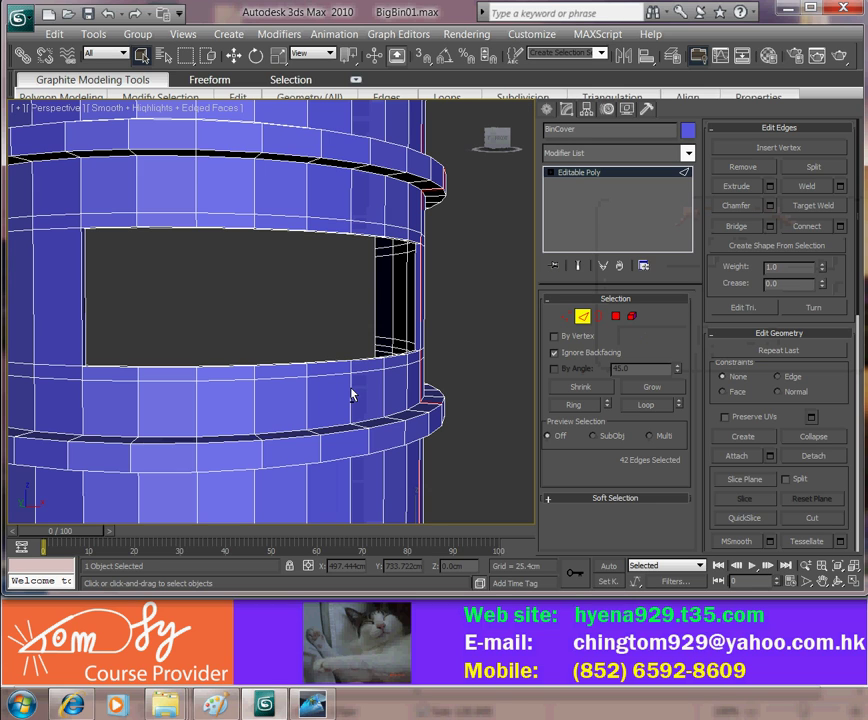
click(62, 366)
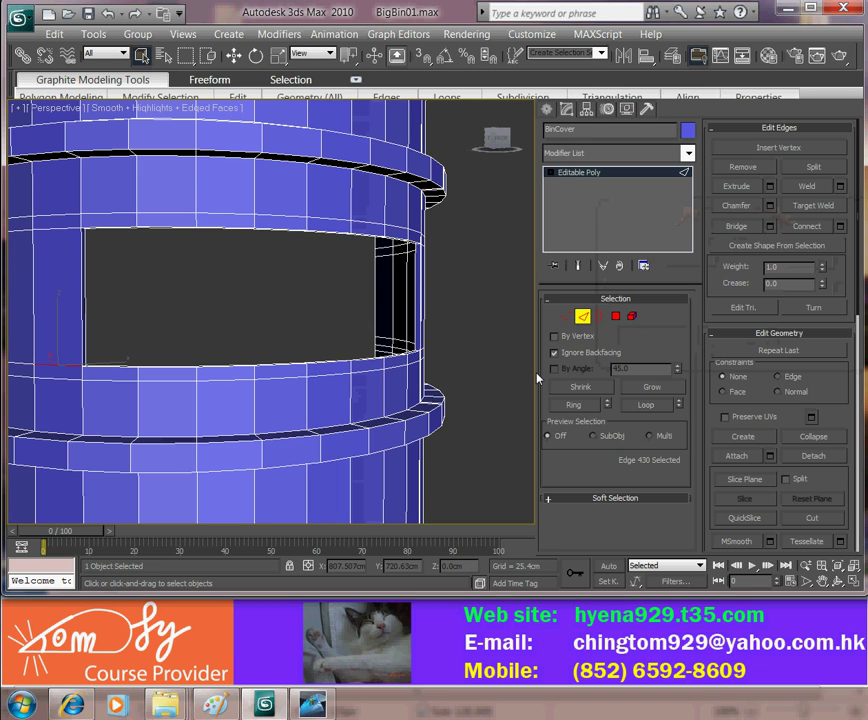
click(645, 404)
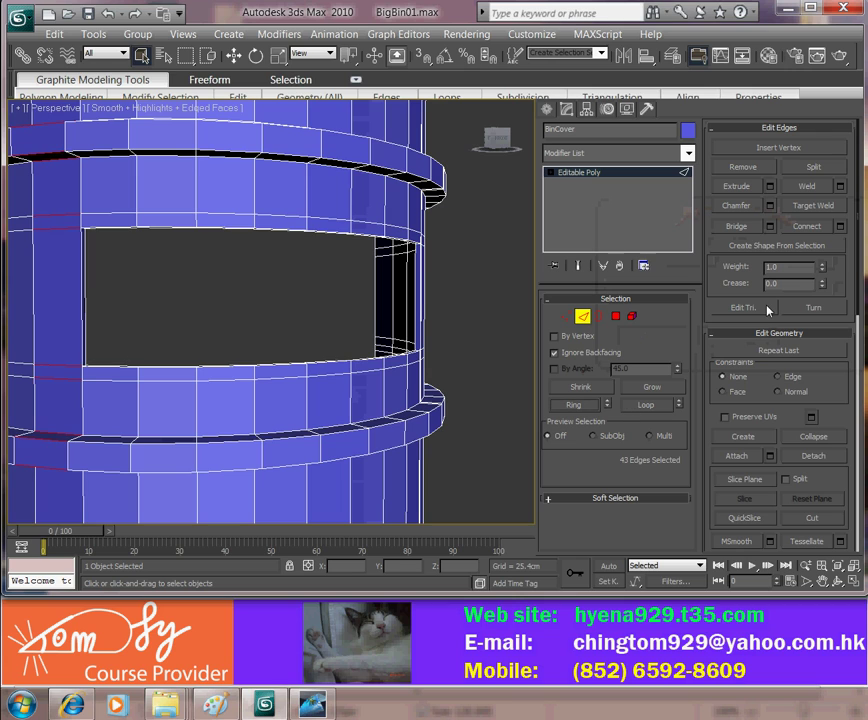
click(839, 227)
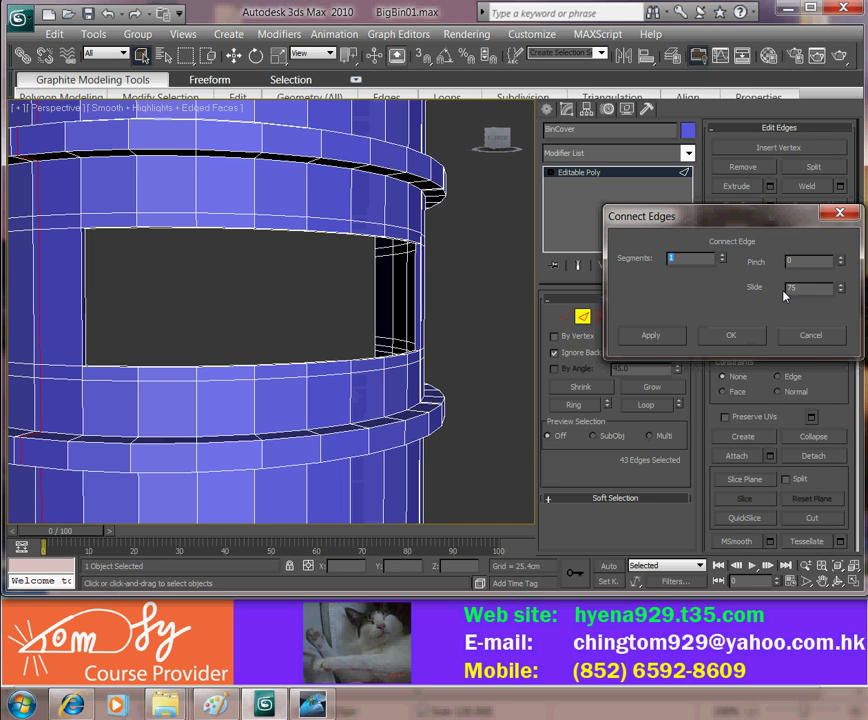
click(806, 287)
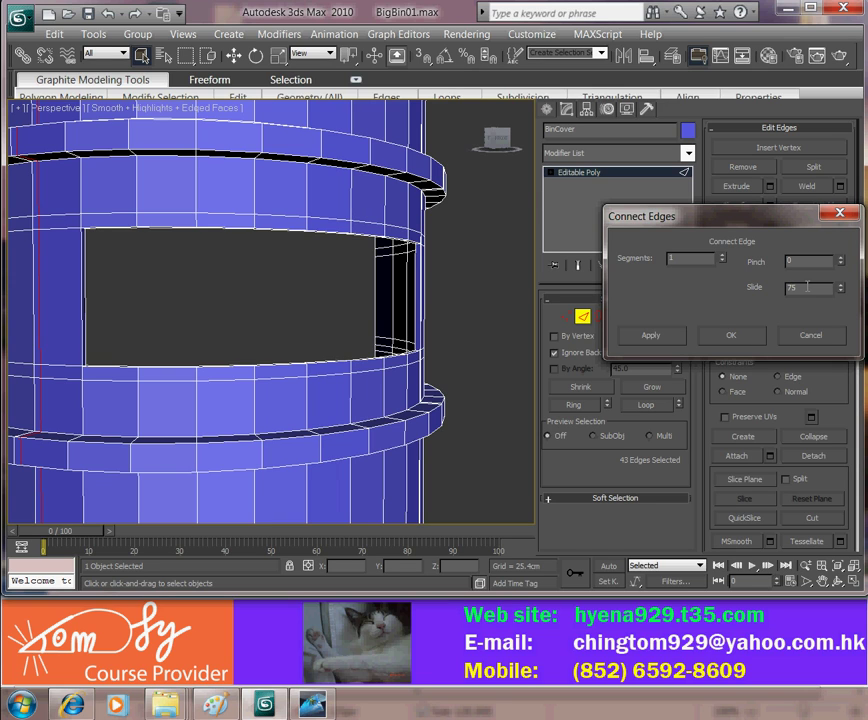
key(Home)
text(-)
key(Return)
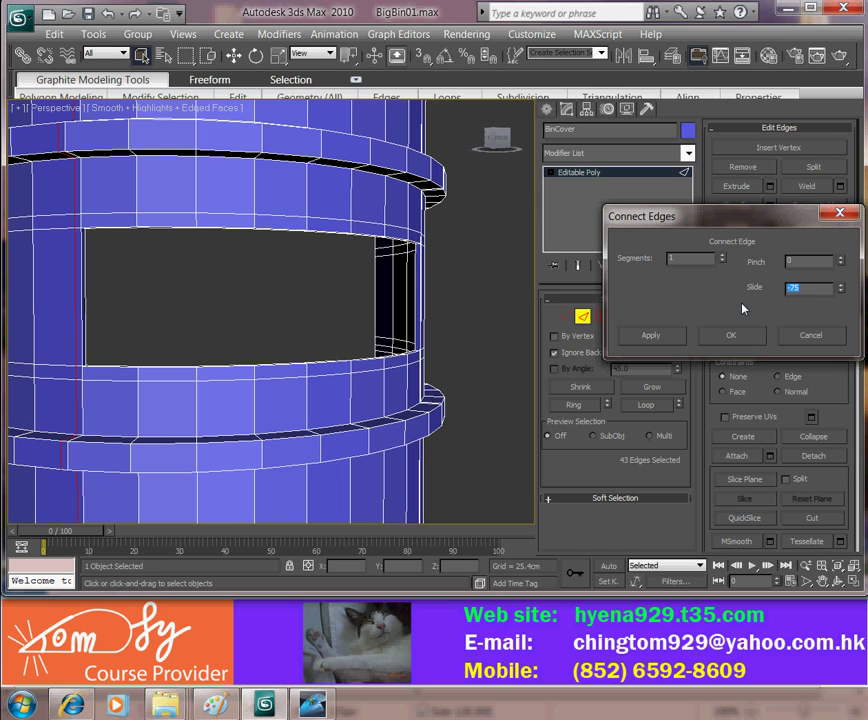
click(729, 340)
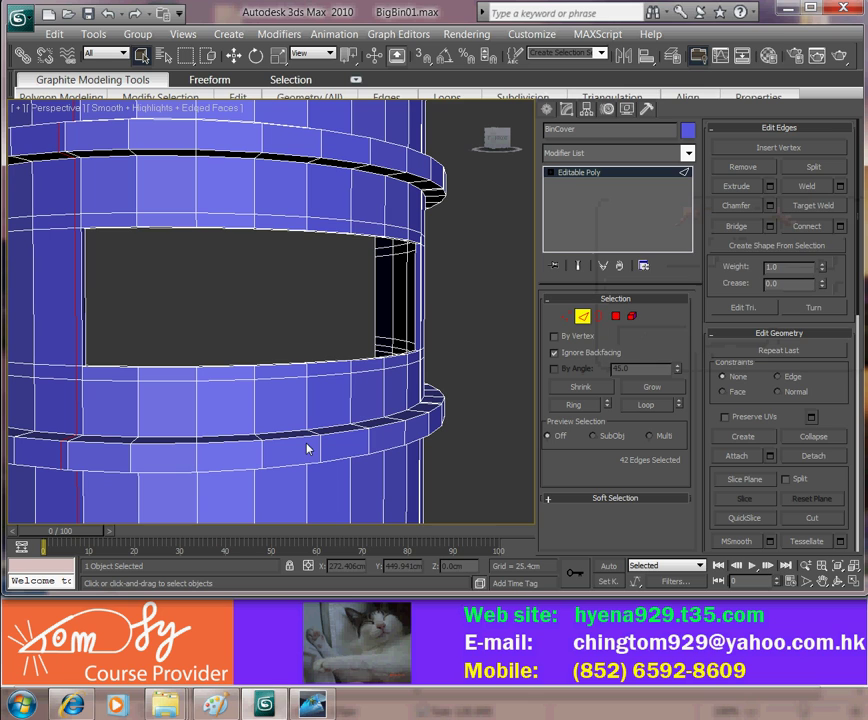
Clear the edge selection, leave edge editing and apply a TurboSmooth modifier to the whole BinCover.
alt+middle_drag(308, 449, 490, 450)
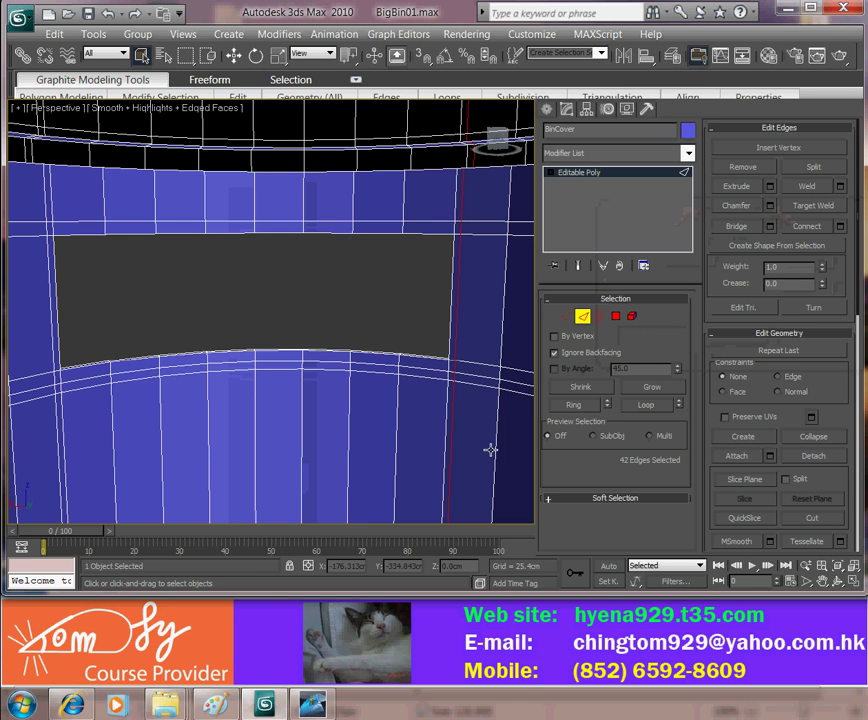
click(466, 378)
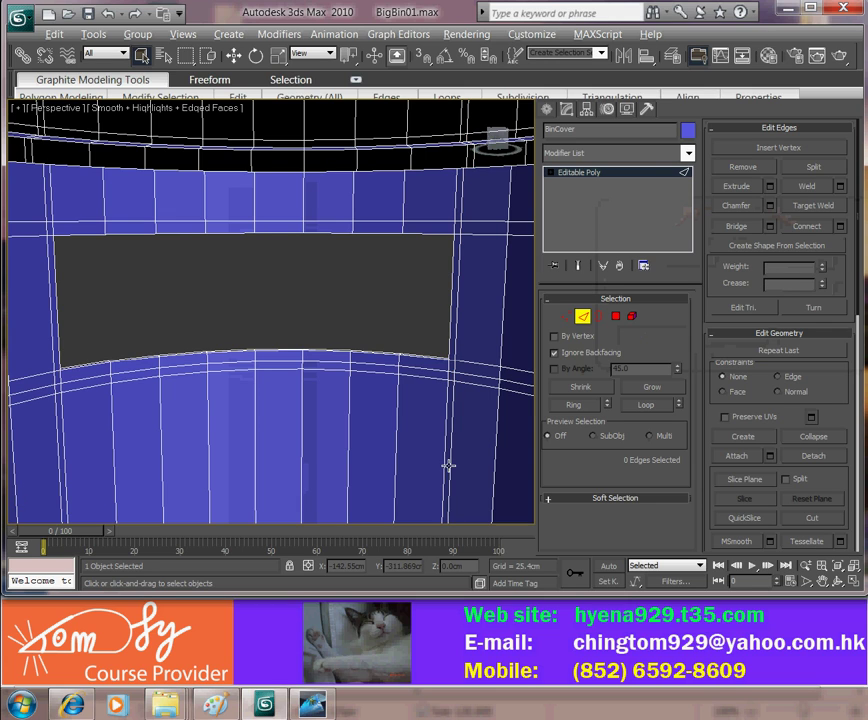
alt+middle_drag(449, 465, 210, 433)
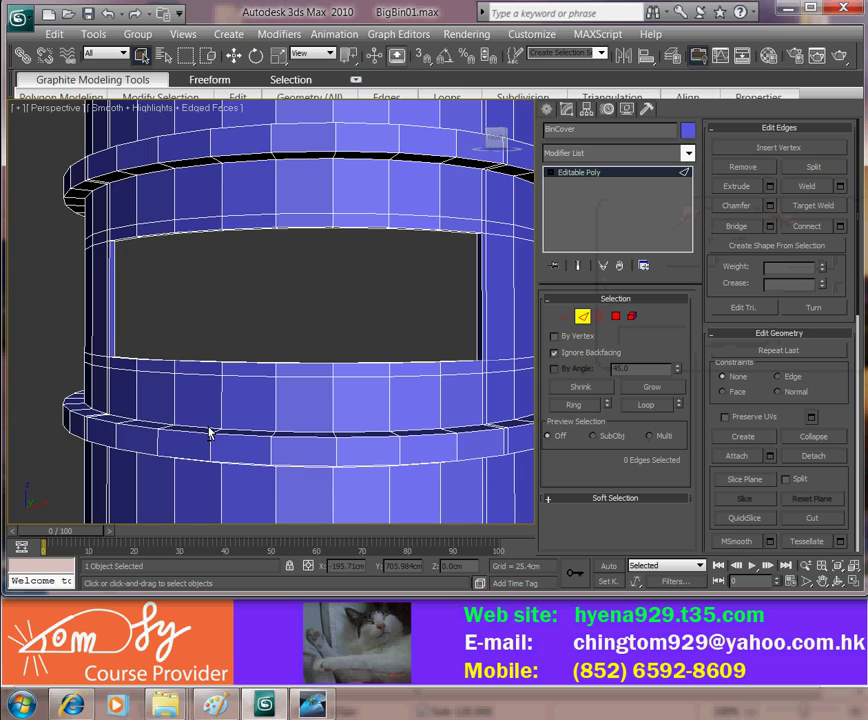
scroll(286, 432, down, 5)
scroll(286, 432, down, 4)
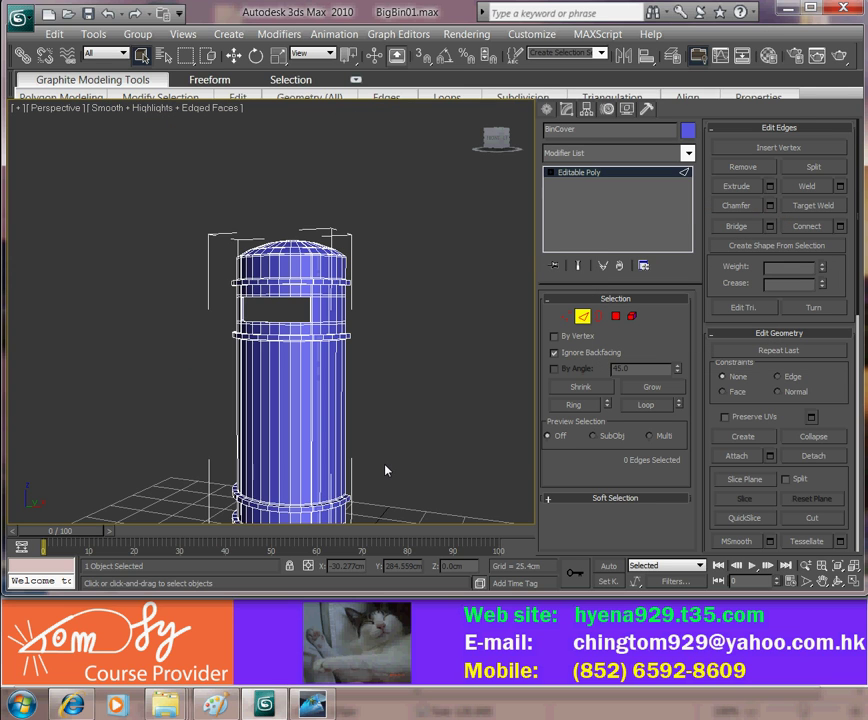
middle_drag(386, 470, 357, 412)
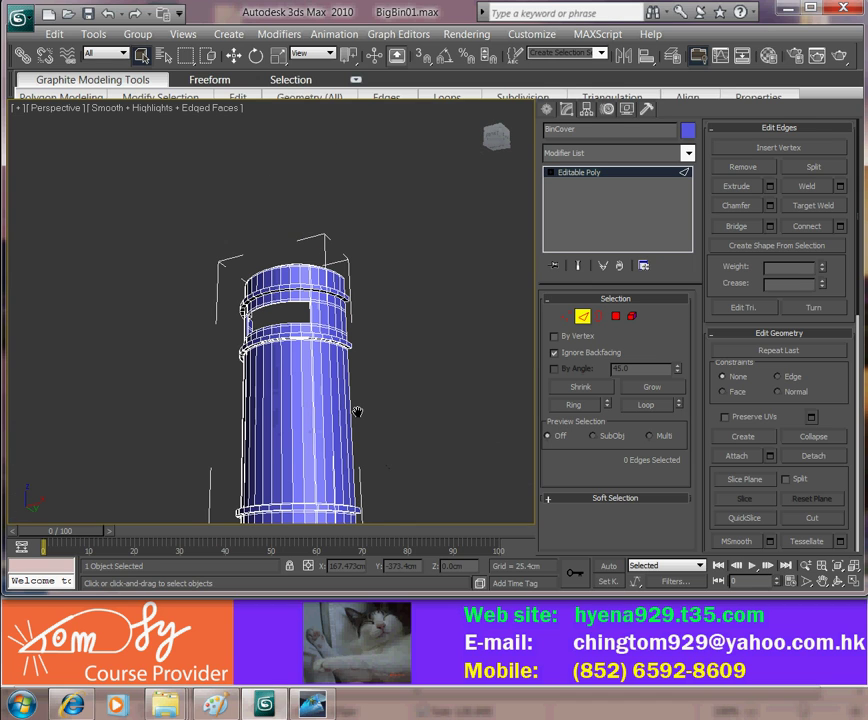
click(586, 318)
click(688, 153)
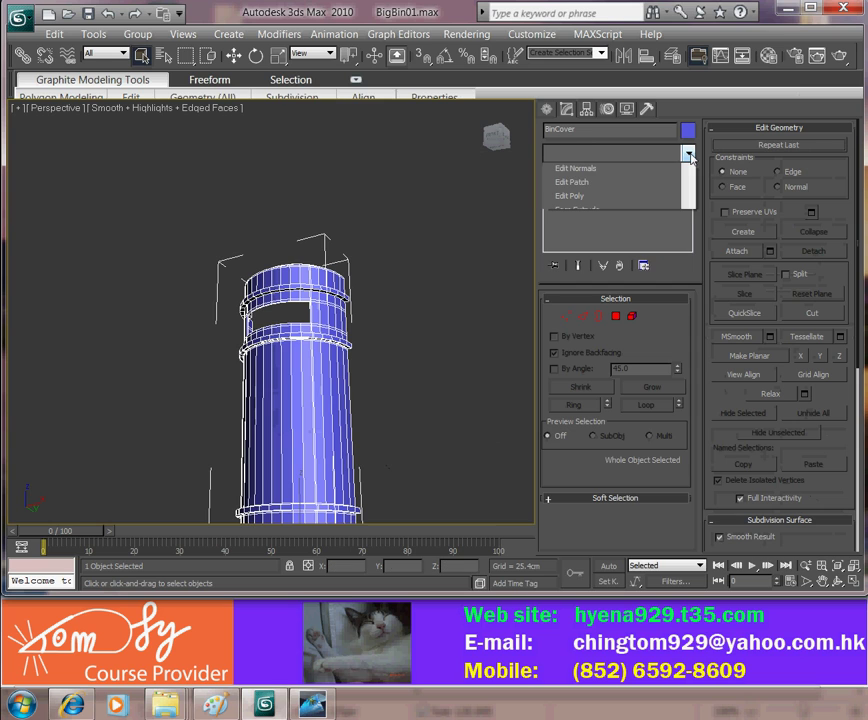
drag(690, 200, 688, 520)
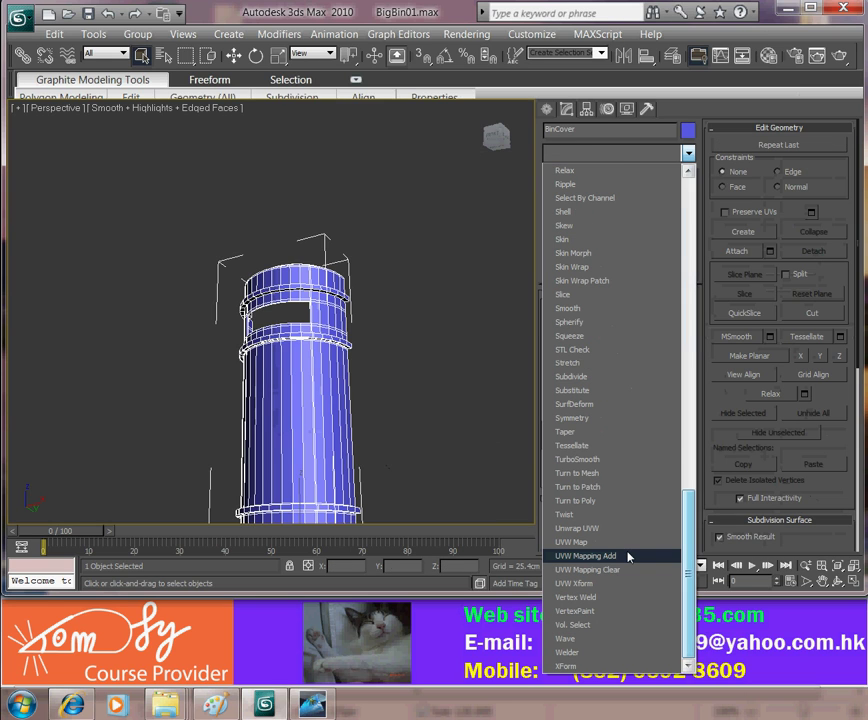
click(604, 460)
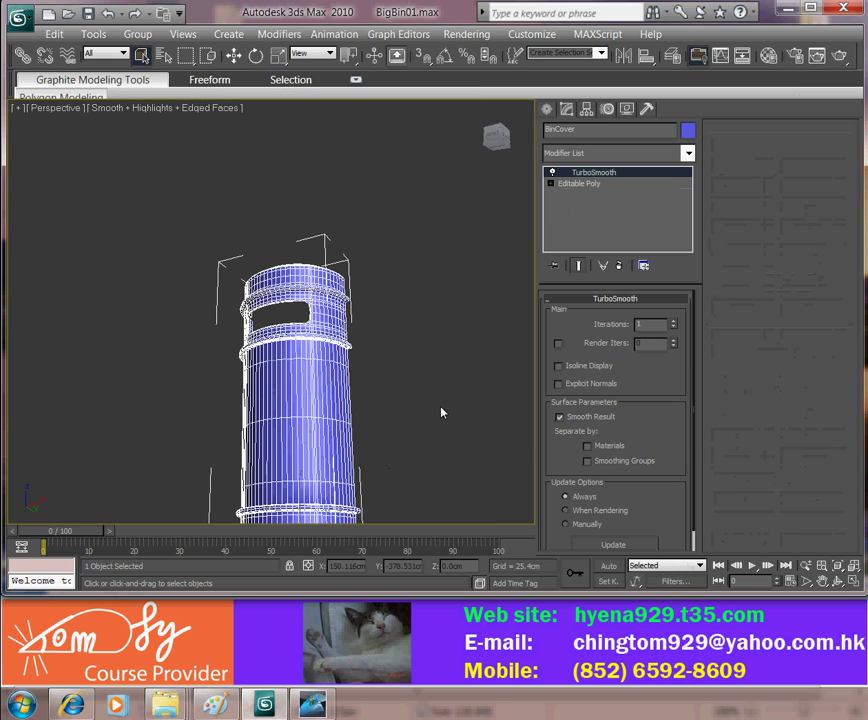
Hide the edged faces display and examine the smoothed bin's opening, ribs and dome from several sides.
key(F4)
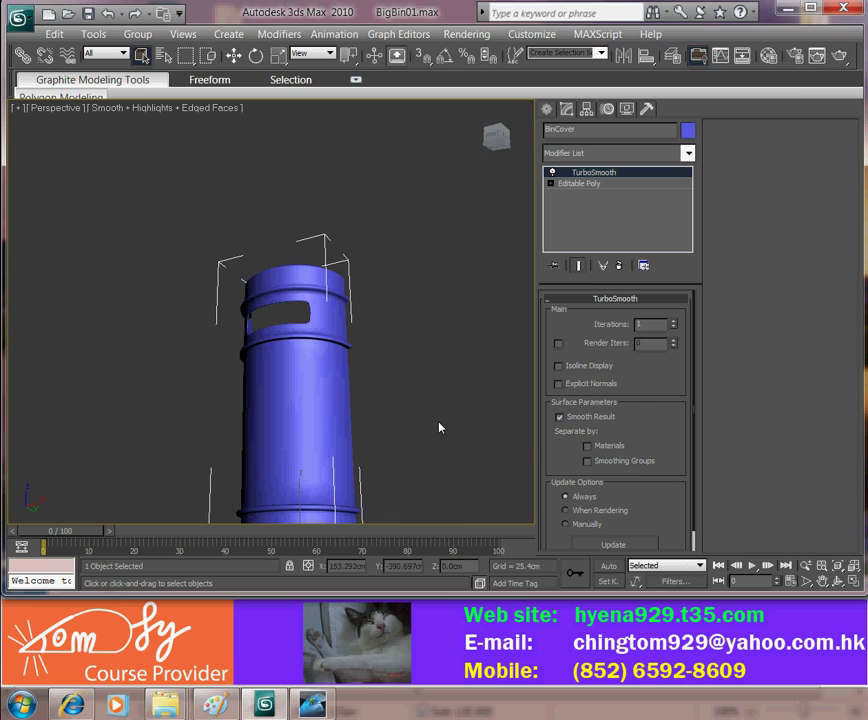
alt+middle_drag(440, 428, 294, 442)
scroll(420, 448, up, 3)
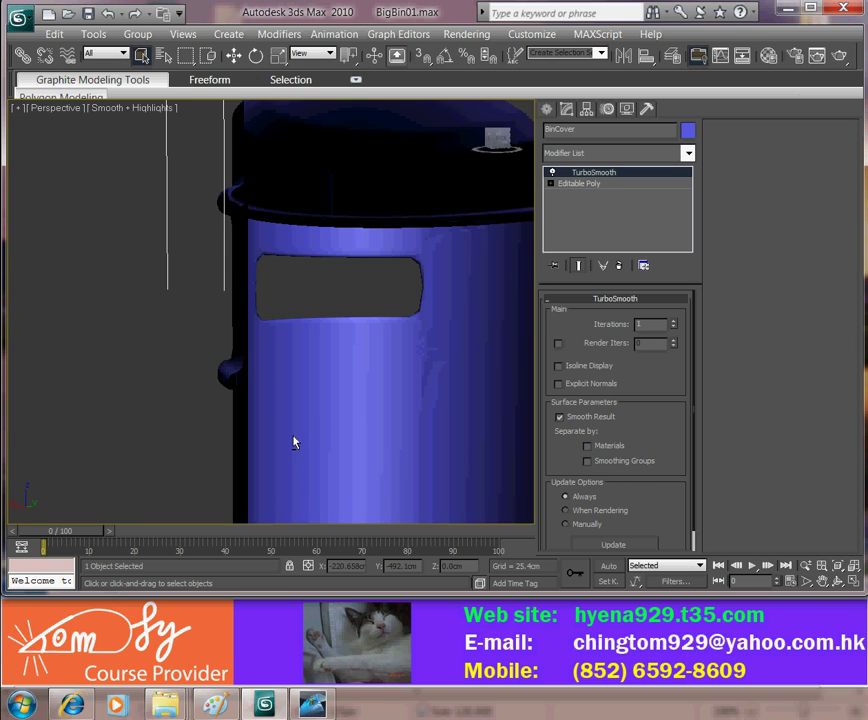
key(z)
alt+middle_drag(488, 441, 316, 389)
scroll(297, 422, down, 4)
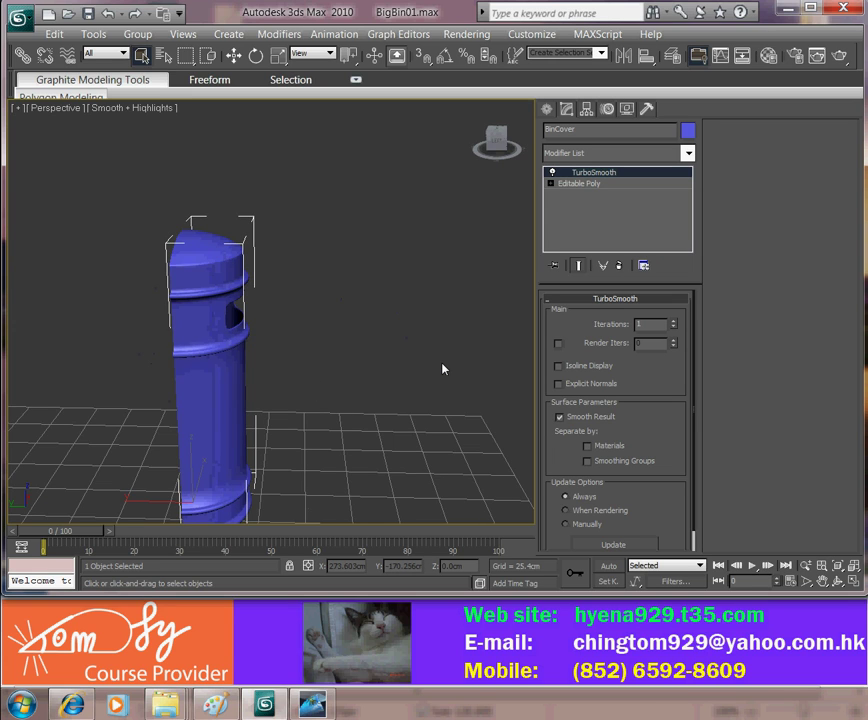
middle_drag(350, 392, 286, 378)
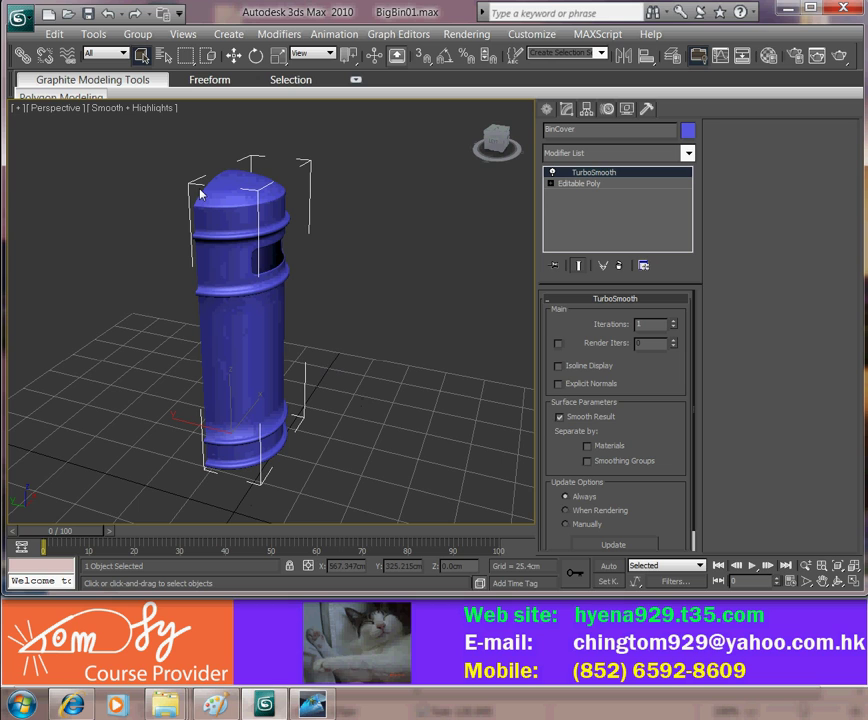
Save an incremental copy of the scene as BigBin04.max in the 3DMaxFiles folder.
click(19, 21)
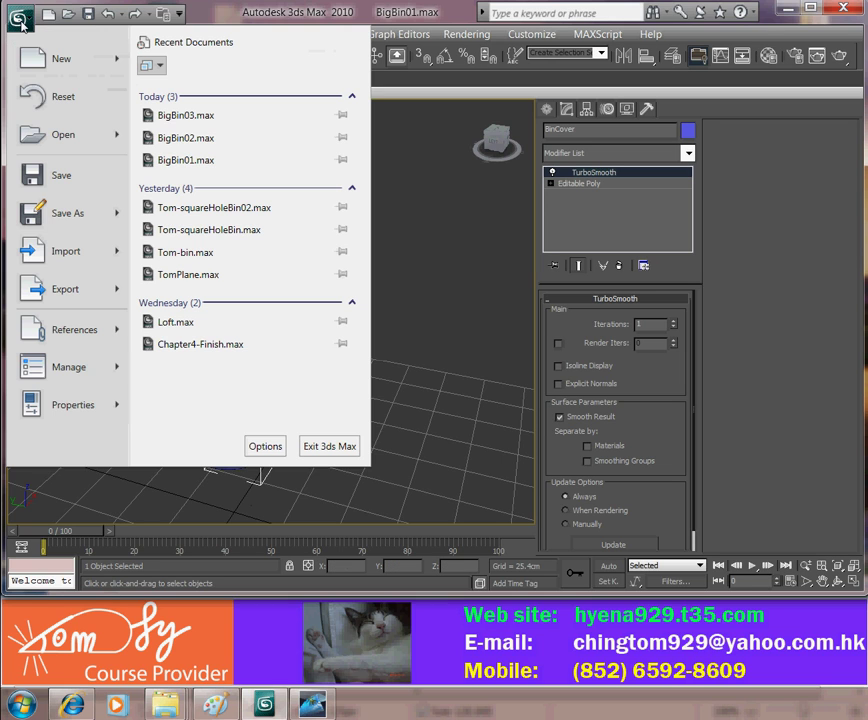
mouse_move(115, 224)
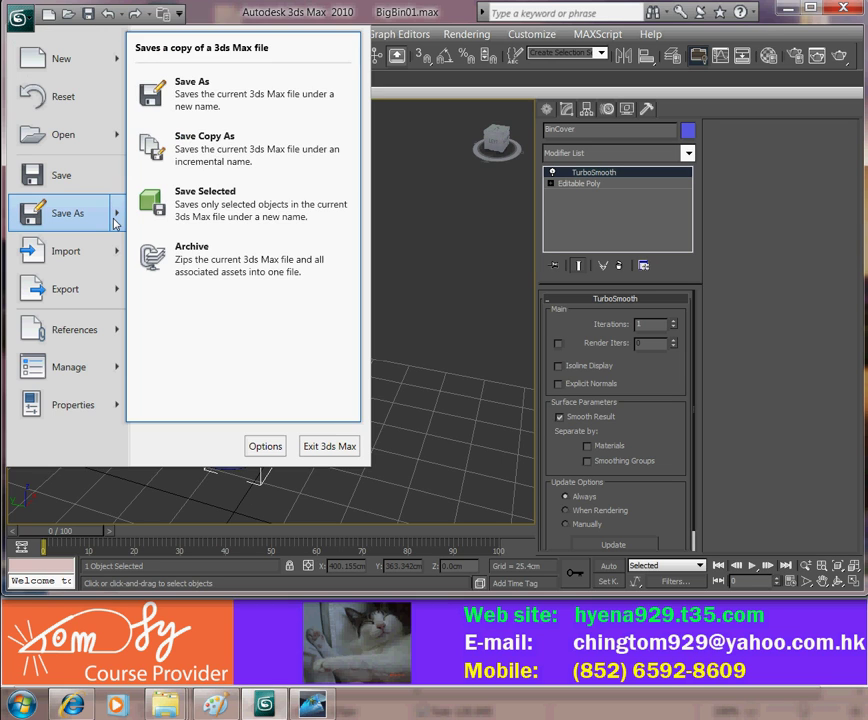
click(211, 158)
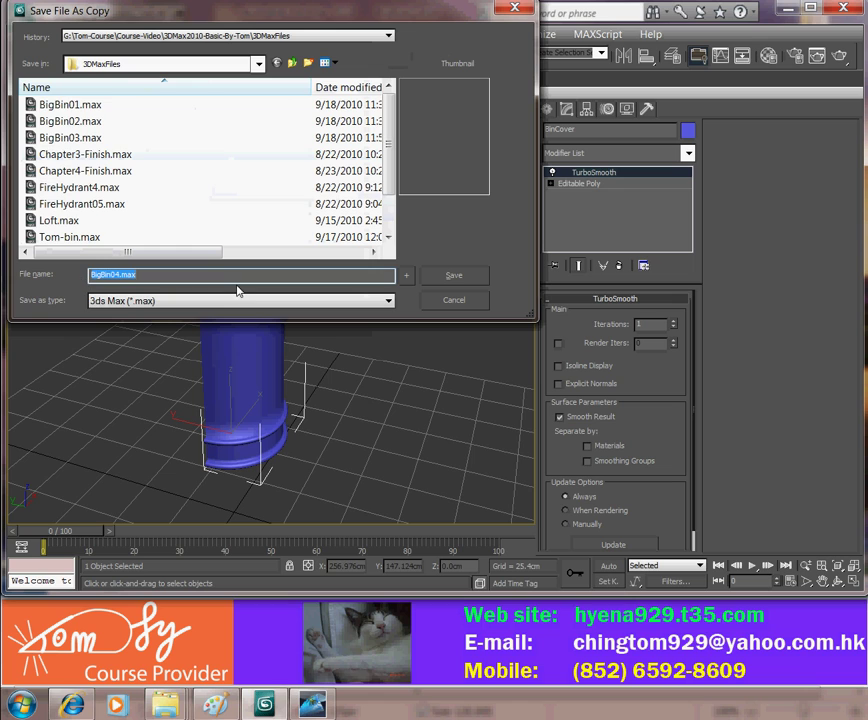
click(472, 284)
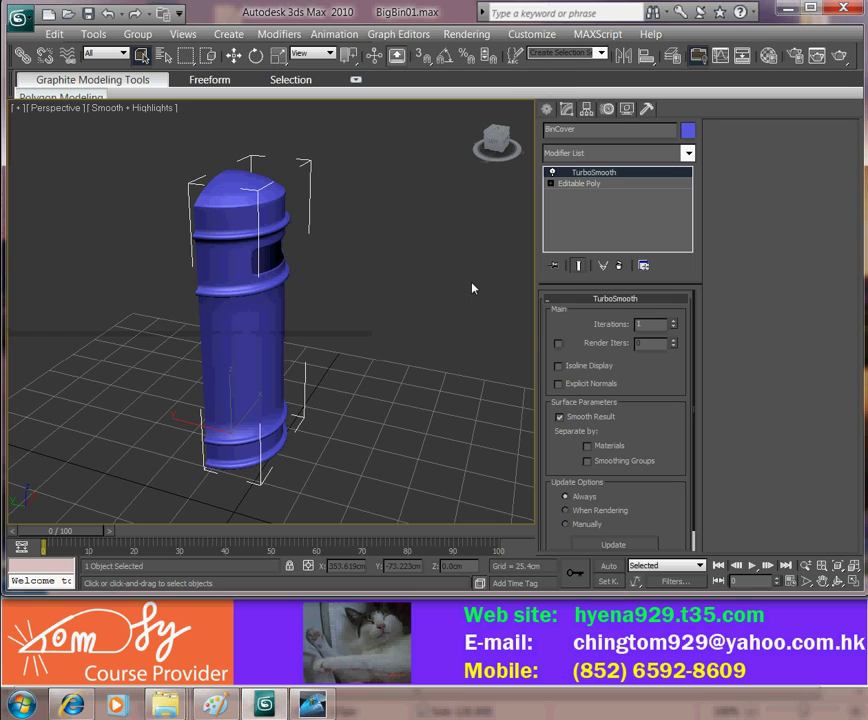